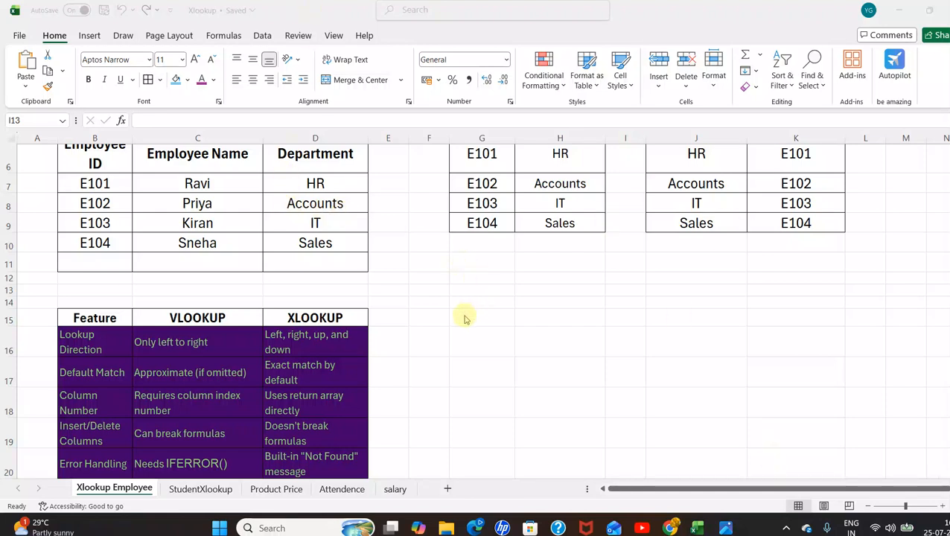
# Step: Examine the Employee Master and lookup tables and read through the VLOOKUP versus XLOOKUP feature comparison
pyautogui.scroll(1, 461, 319)
pyautogui.scroll(1, 444, 324)
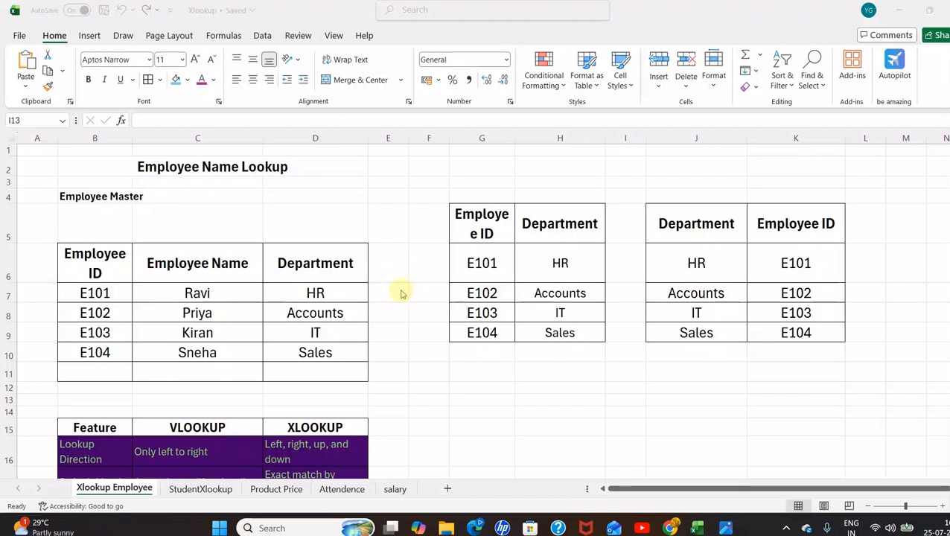
pyautogui.scroll(-2, 401, 293)
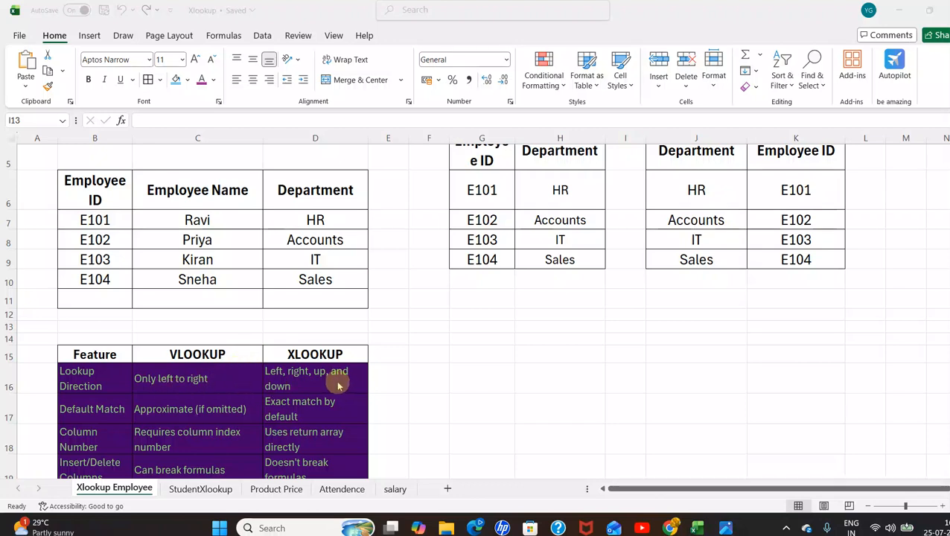
pyautogui.scroll(-1, 307, 378)
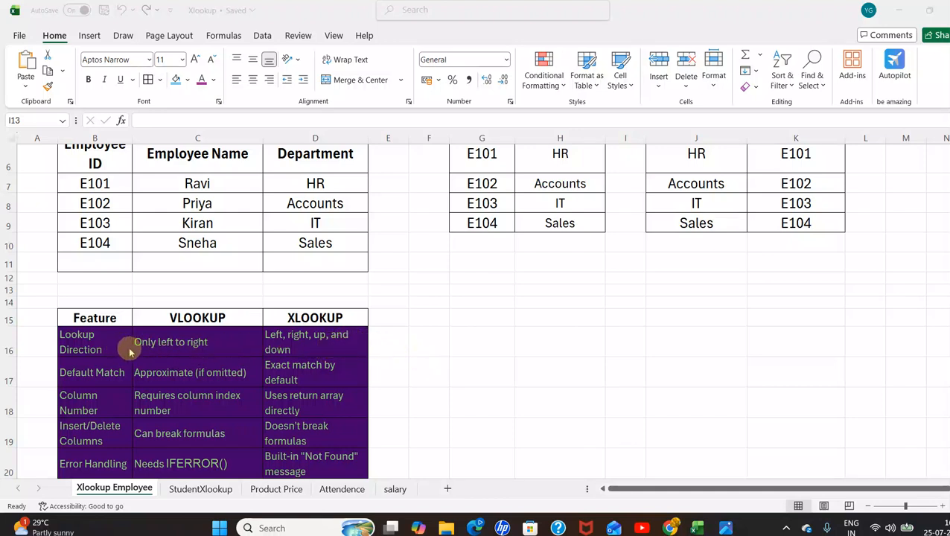
pyautogui.scroll(-1, 121, 339)
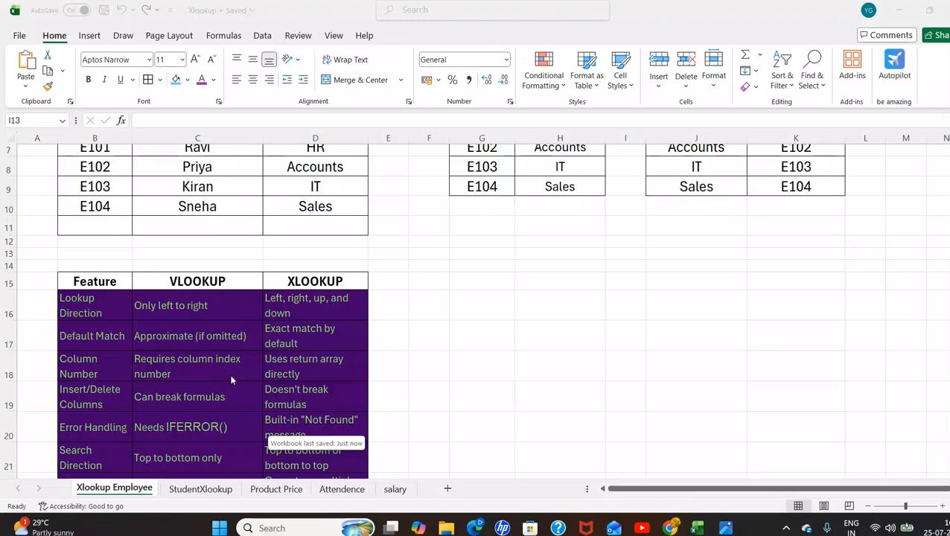
pyautogui.scroll(1, 201, 399)
pyautogui.scroll(1, 200, 402)
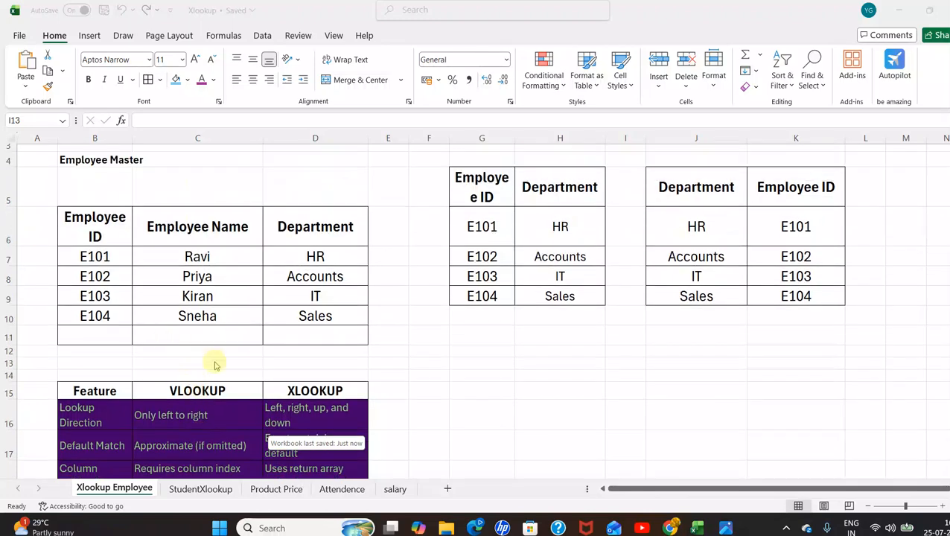
pyautogui.scroll(-3, 257, 406)
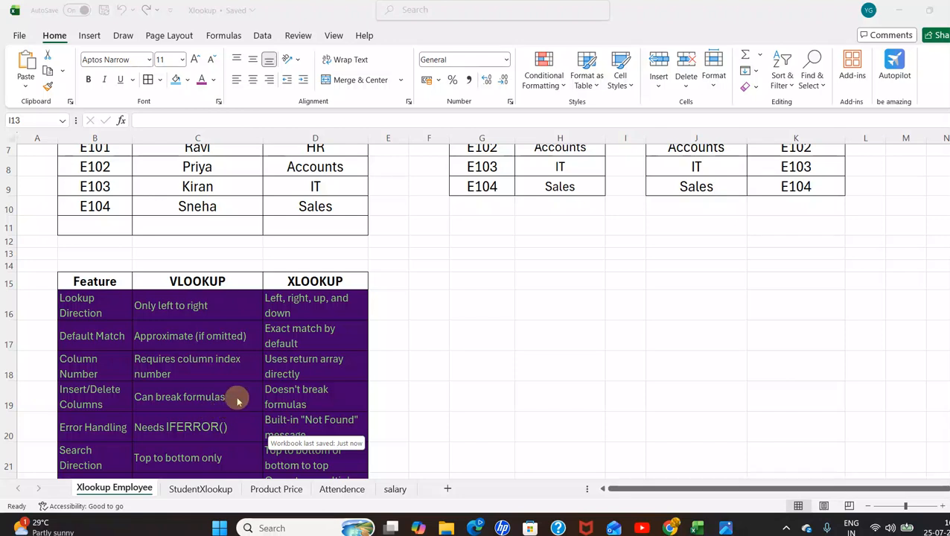
pyautogui.scroll(-2, 477, 313)
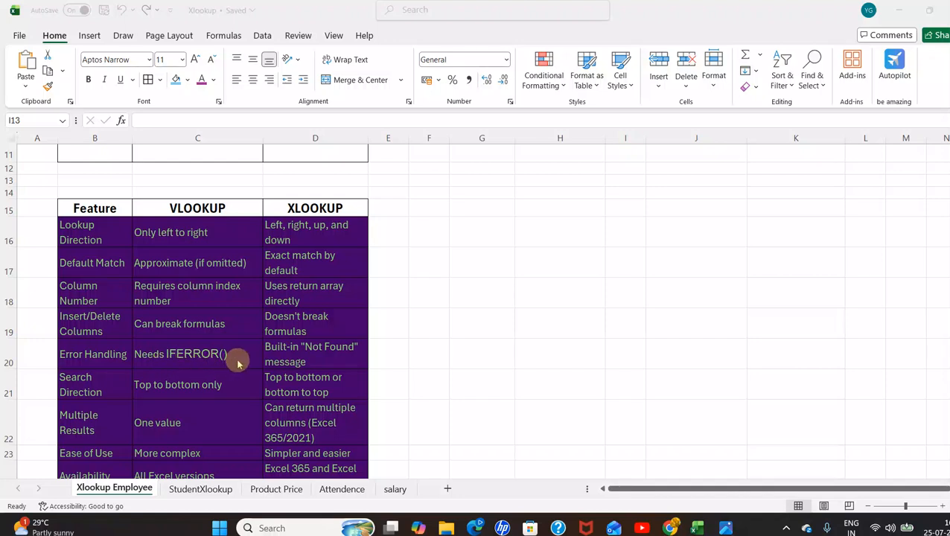
pyautogui.scroll(-1, 220, 358)
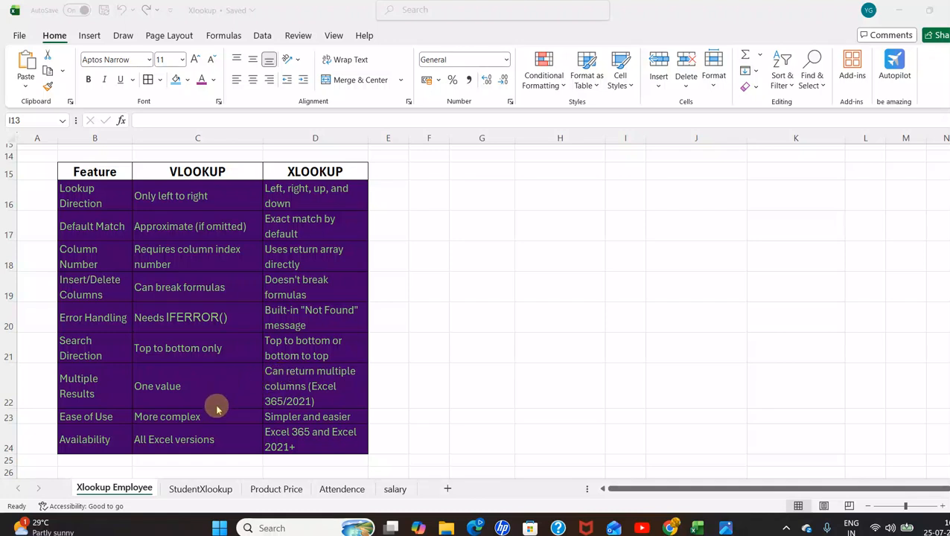
pyautogui.scroll(1, 217, 410)
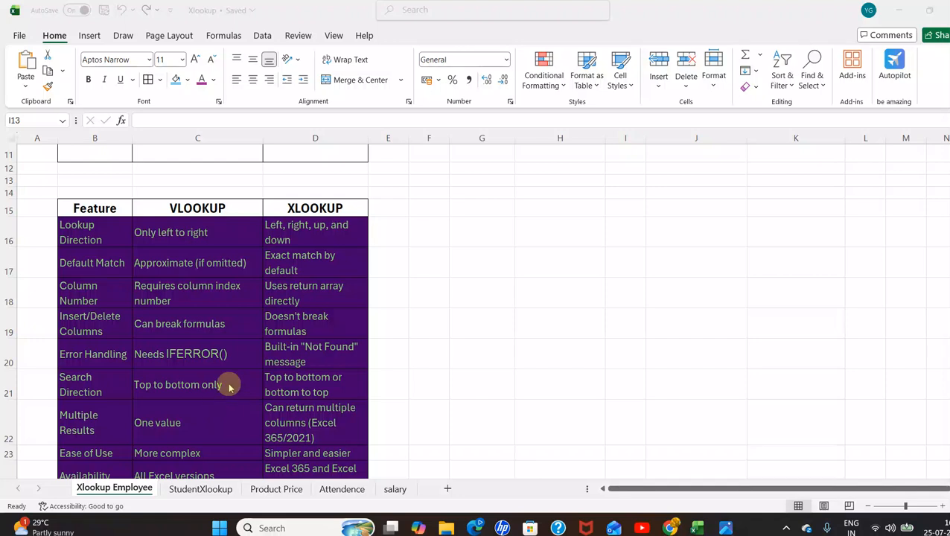
pyautogui.scroll(-2, 304, 361)
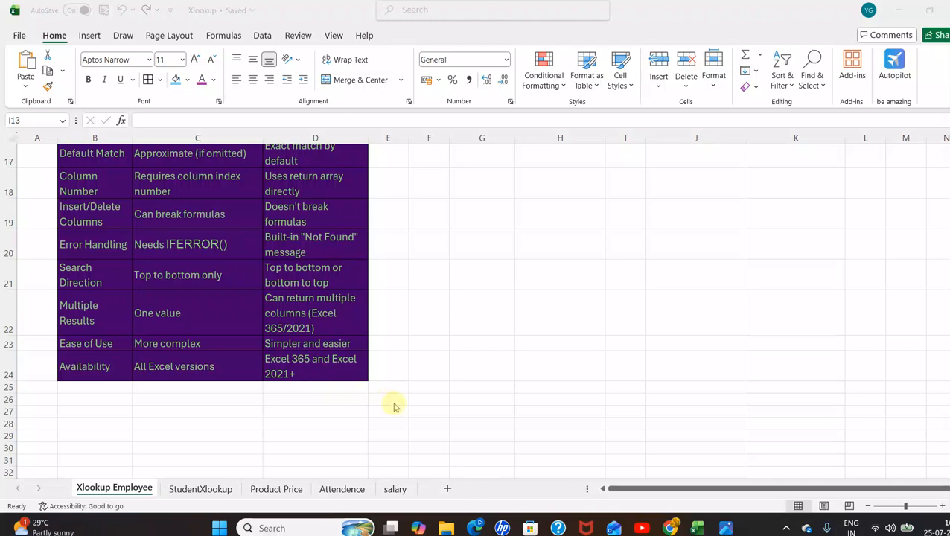
pyautogui.scroll(4, 395, 406)
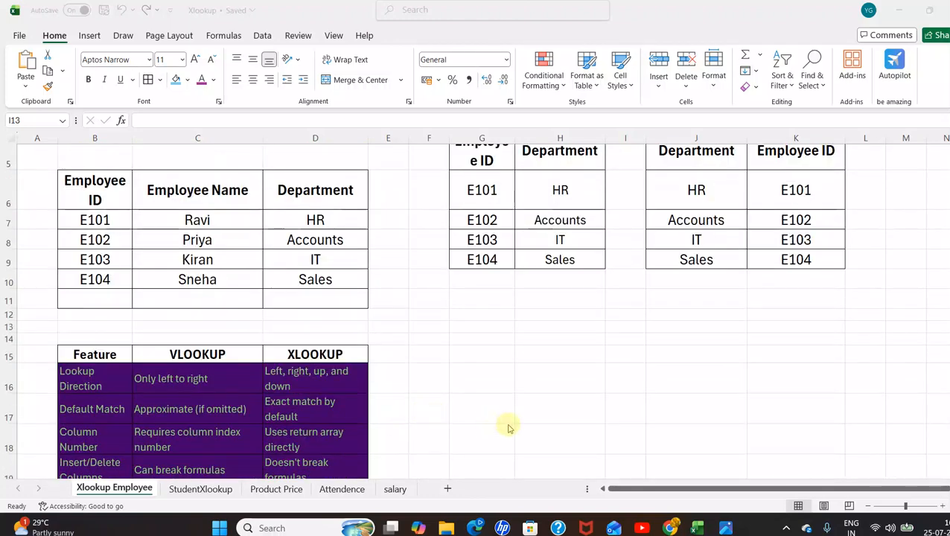
pyautogui.scroll(2, 508, 423)
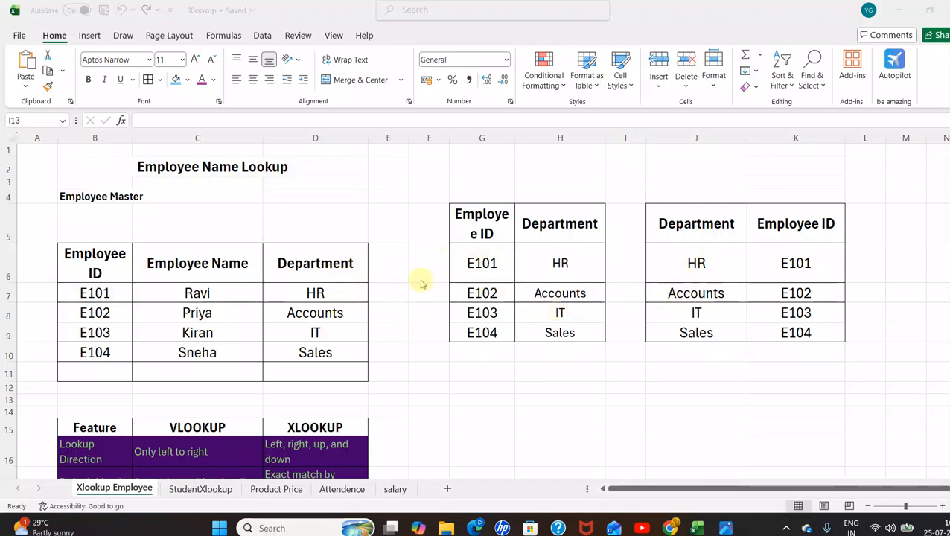
pyautogui.scroll(-1, 439, 280)
pyautogui.scroll(1, 546, 318)
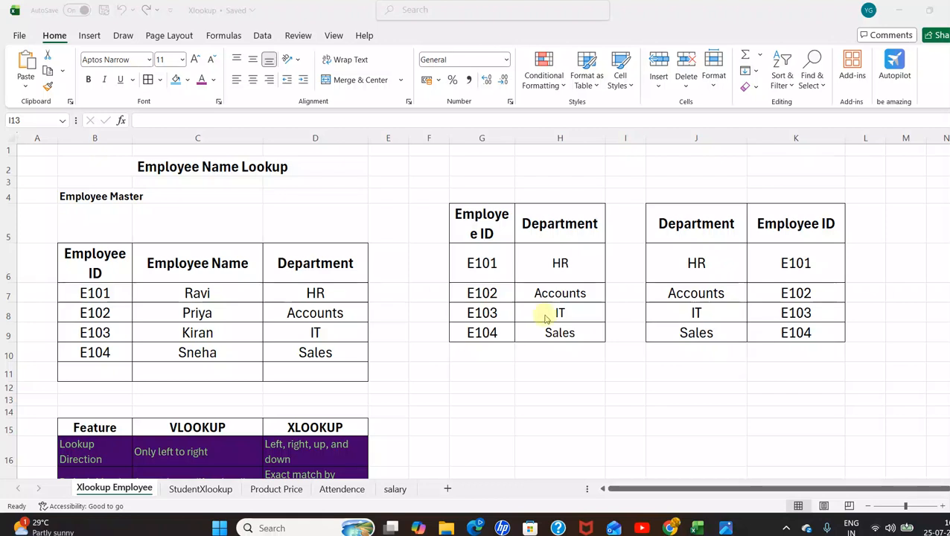
# Step: Clear the existing Department results in H6:H9 of the Employee ID lookup table
pyautogui.doubleClick(574, 257)
pyautogui.press('Escape')
pyautogui.moveTo(561, 258); pyautogui.dragTo(560, 324)
pyautogui.rightClick(560, 324)
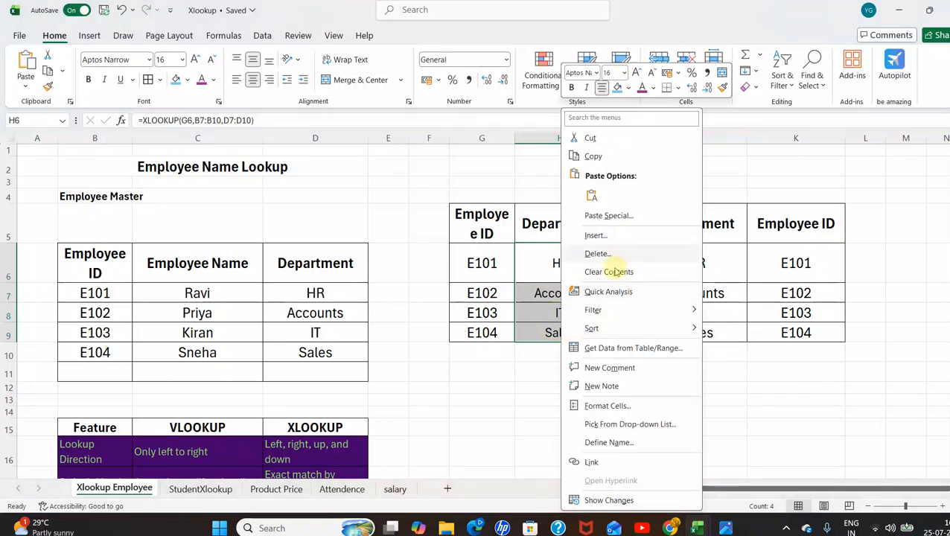
pyautogui.click(615, 273)
# Step: Start an XLOOKUP formula in H6 with Employee ID cell G6 as the lookup value
pyautogui.click(574, 256)
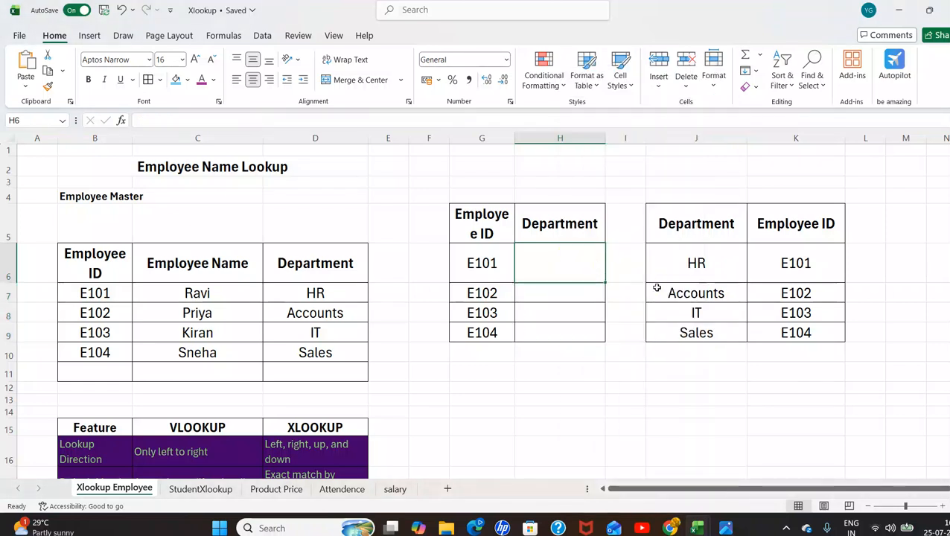
pyautogui.press('BackSpace')
pyautogui.write('=')
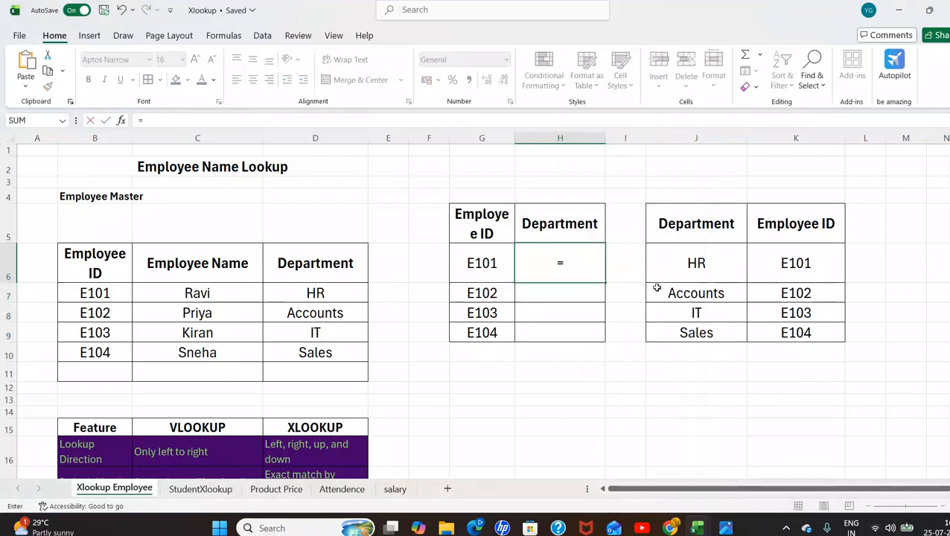
pyautogui.write('x')
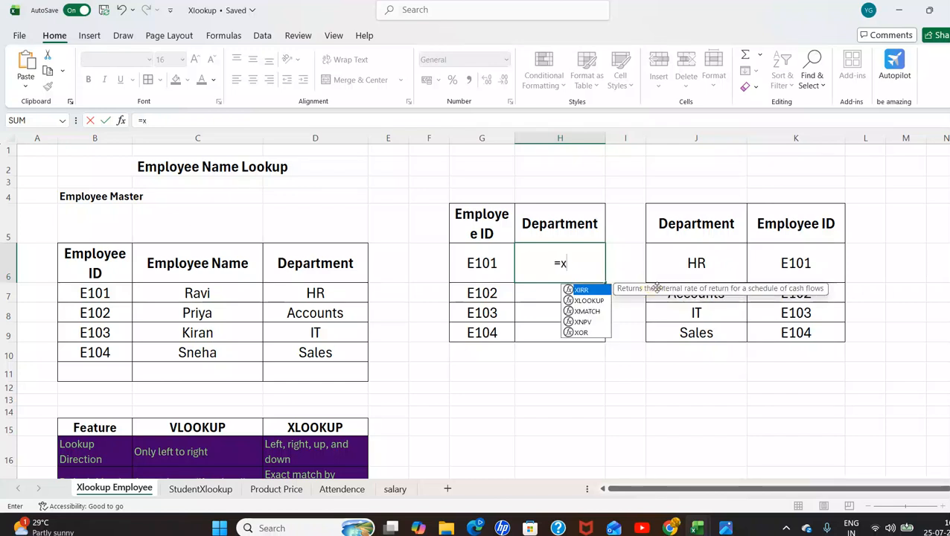
pyautogui.click(594, 301)
pyautogui.press('Tab')
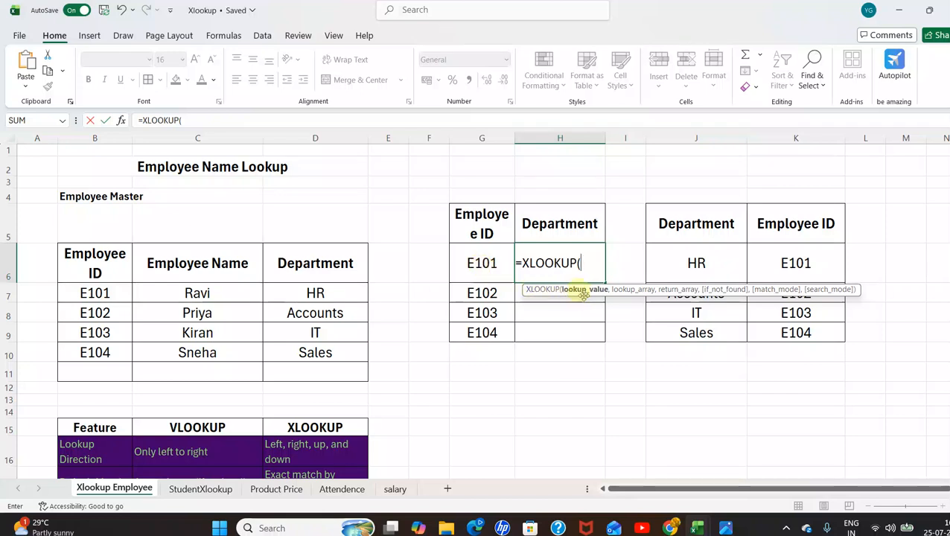
pyautogui.click(486, 264)
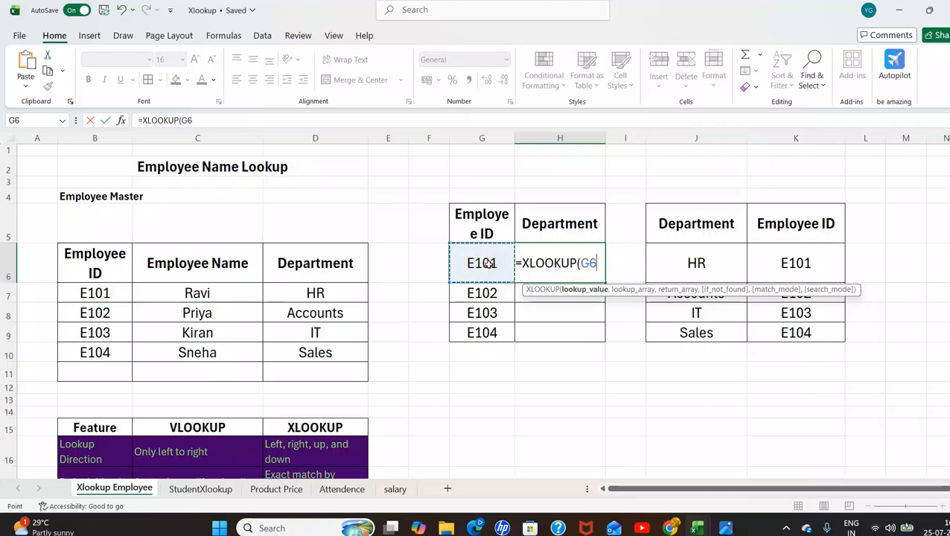
pyautogui.write('.')
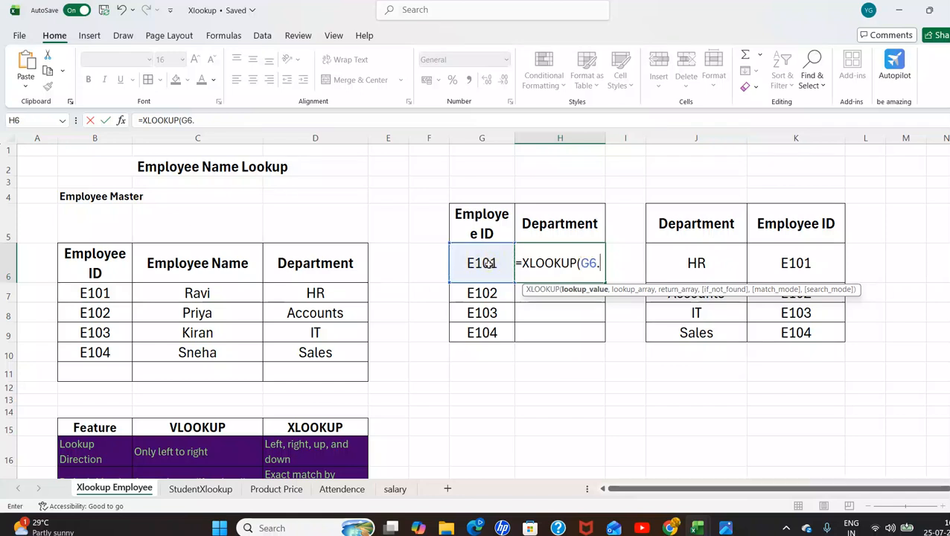
pyautogui.press('BackSpace')
pyautogui.write(',')
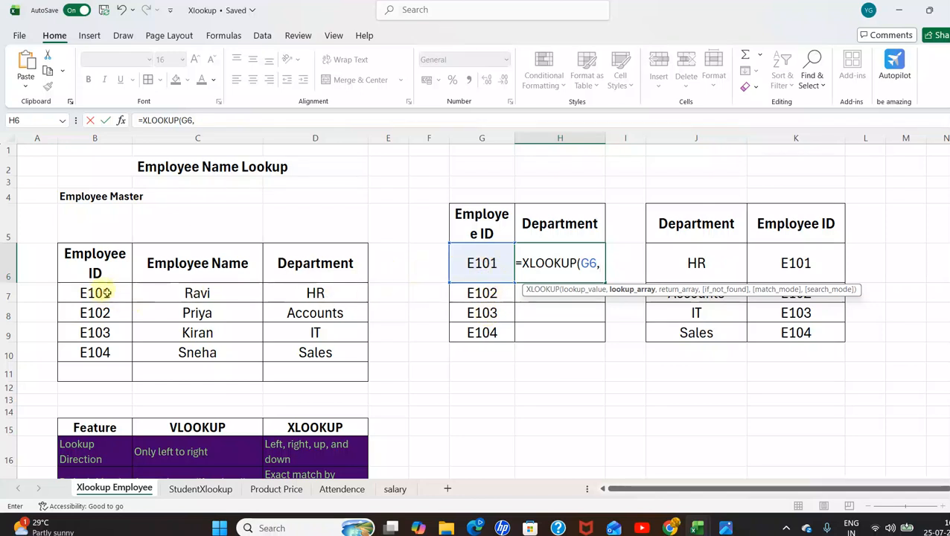
# Step: Complete the H6 formula as =XLOOKUP(G6,B7:B10,D7:D10) and fill it down through H9
pyautogui.moveTo(110, 293); pyautogui.dragTo(105, 351)
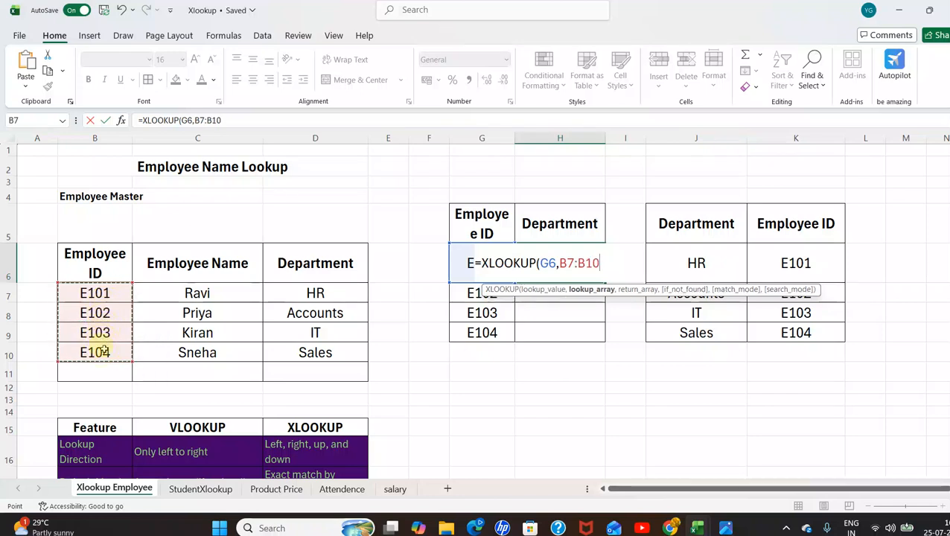
pyautogui.write(',')
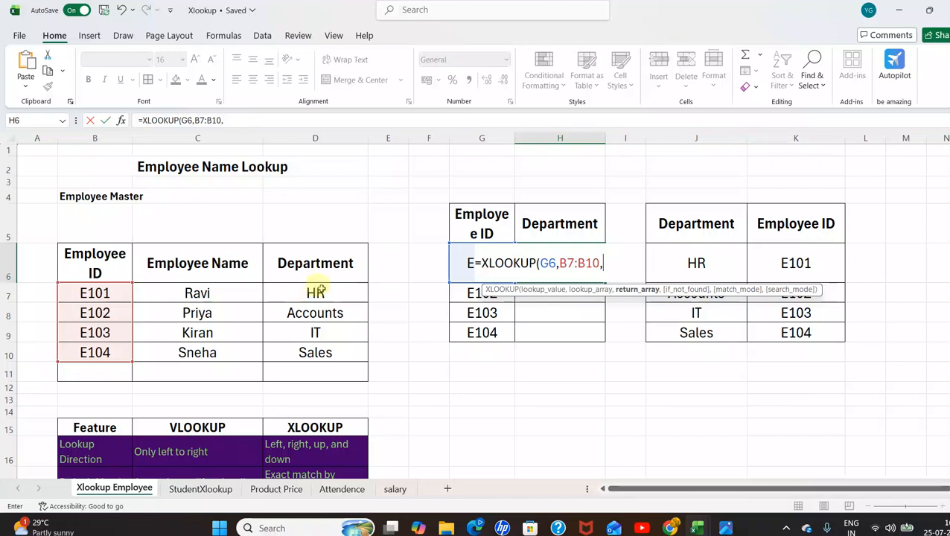
pyautogui.moveTo(330, 287); pyautogui.dragTo(325, 355)
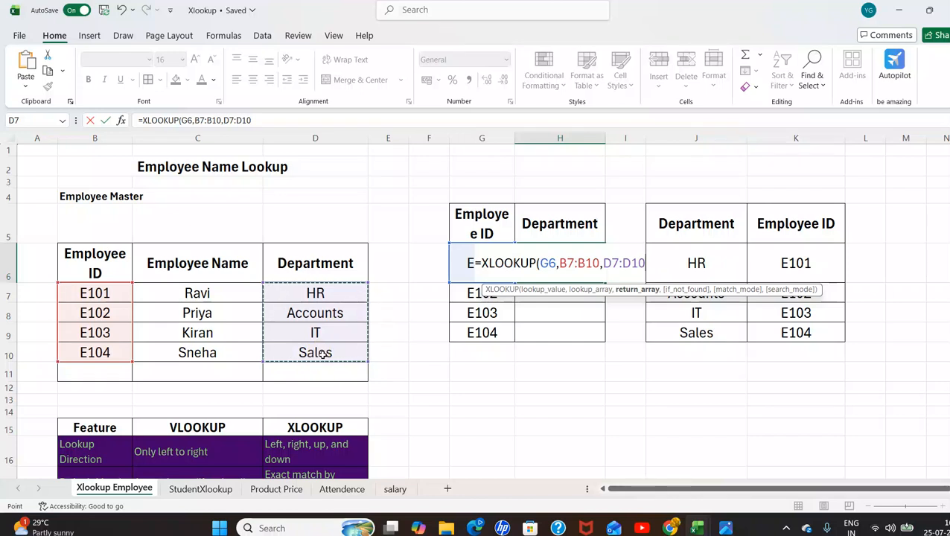
pyautogui.write('_')
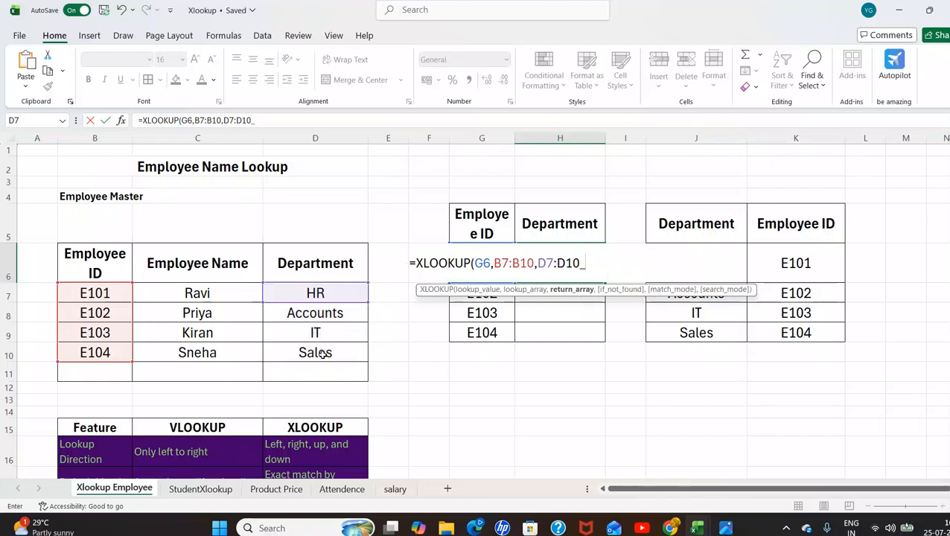
pyautogui.press('BackSpace')
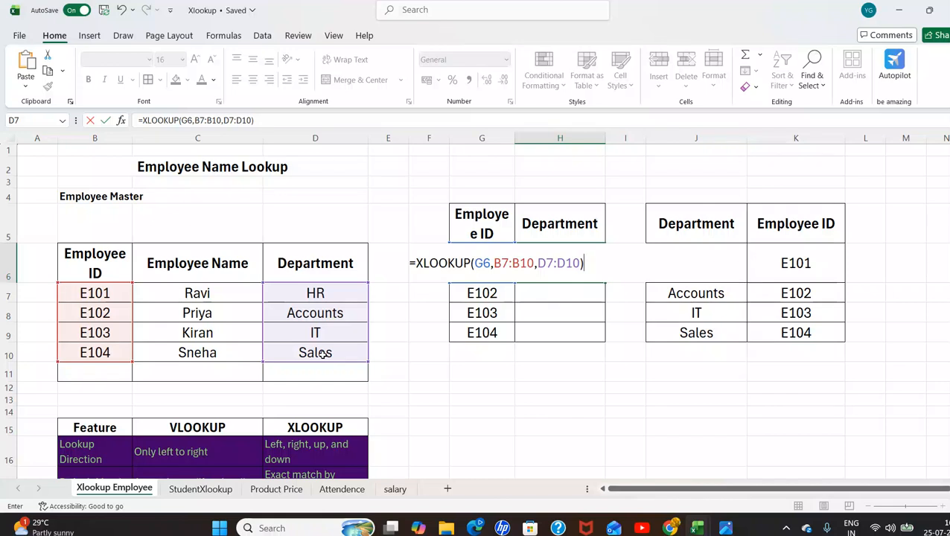
pyautogui.press('Return')
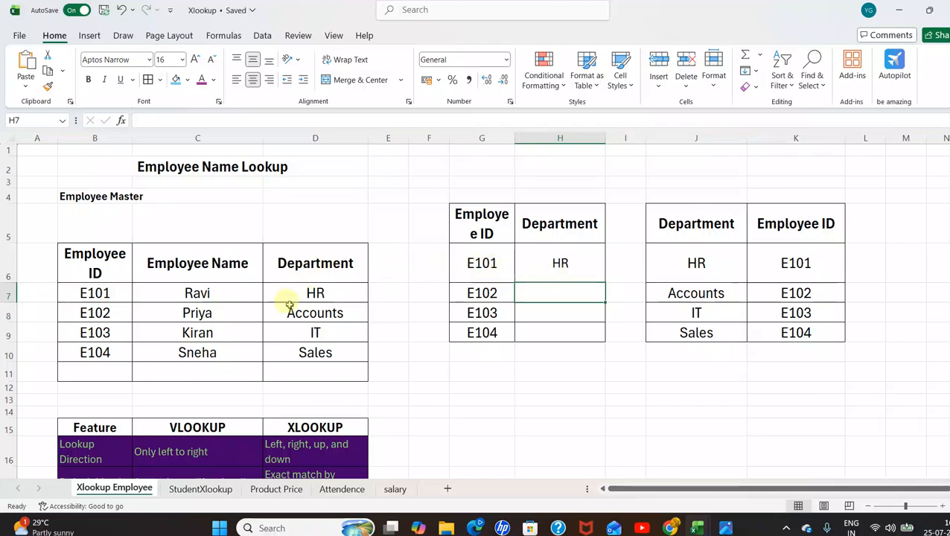
pyautogui.click(585, 264)
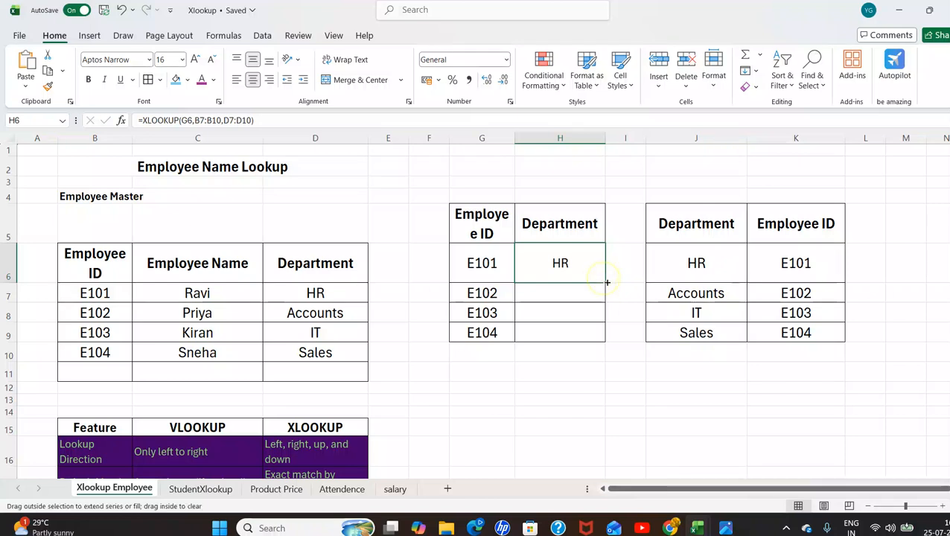
pyautogui.doubleClick(607, 282)
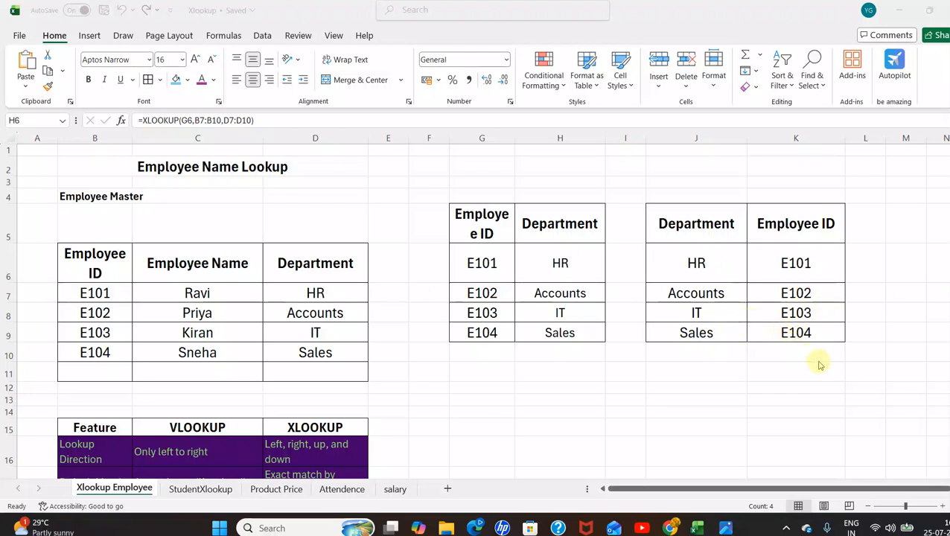
# Step: Clear the existing Employee ID results in K6:K9 of the Department lookup table
pyautogui.moveTo(813, 268); pyautogui.dragTo(809, 330)
pyautogui.rightClick(809, 331)
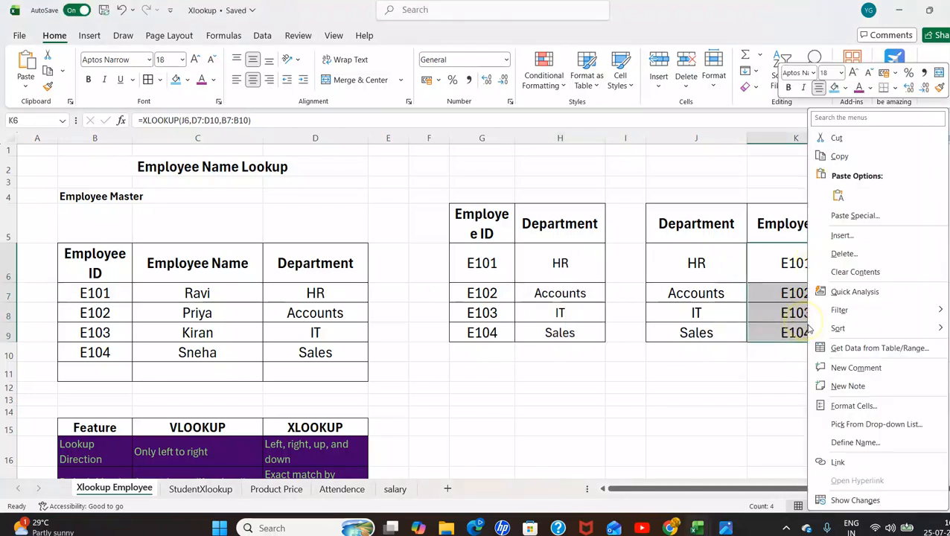
pyautogui.click(821, 272)
# Step: Start an XLOOKUP formula in K6 with Department cell J6 as the lookup value
pyautogui.click(791, 265)
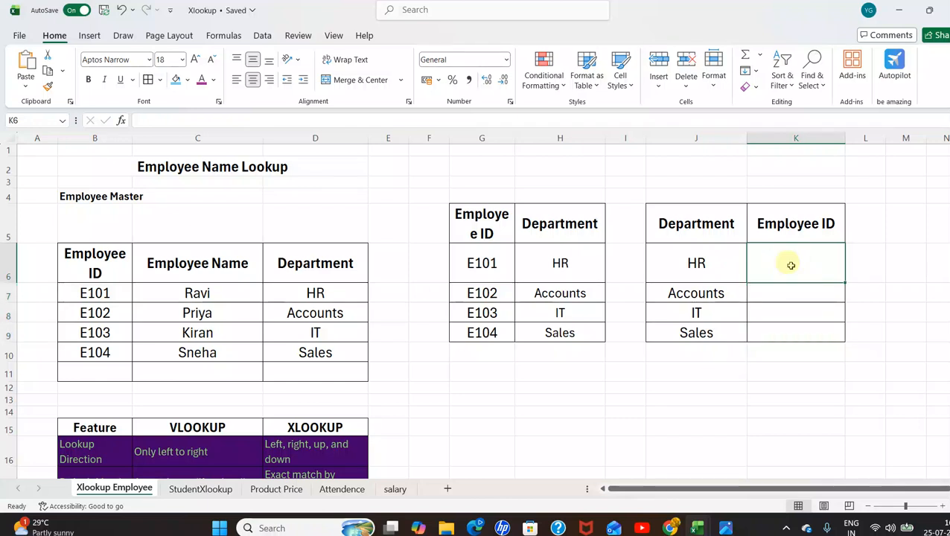
pyautogui.doubleClick(791, 265)
pyautogui.write('=')
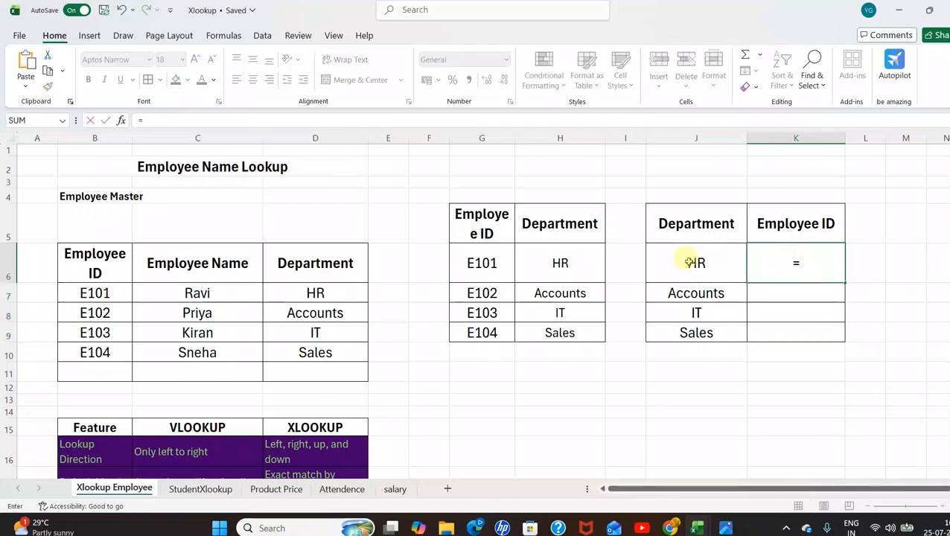
pyautogui.write('x')
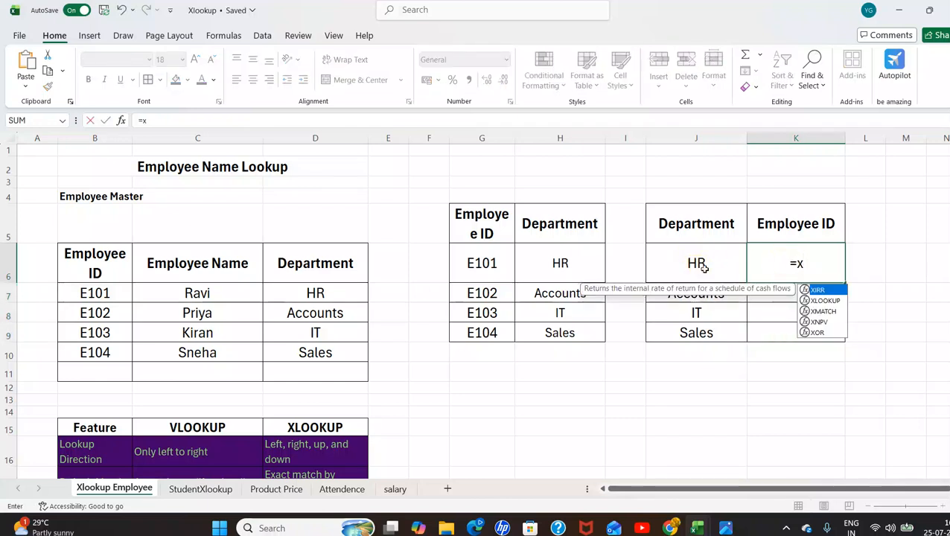
pyautogui.press('Down')
pyautogui.press('Tab')
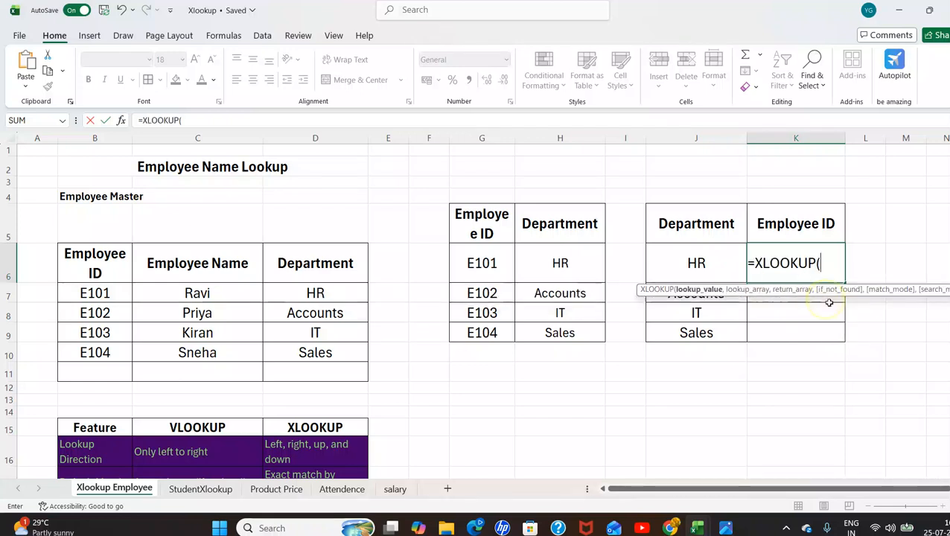
pyautogui.click(712, 271)
pyautogui.write(',')
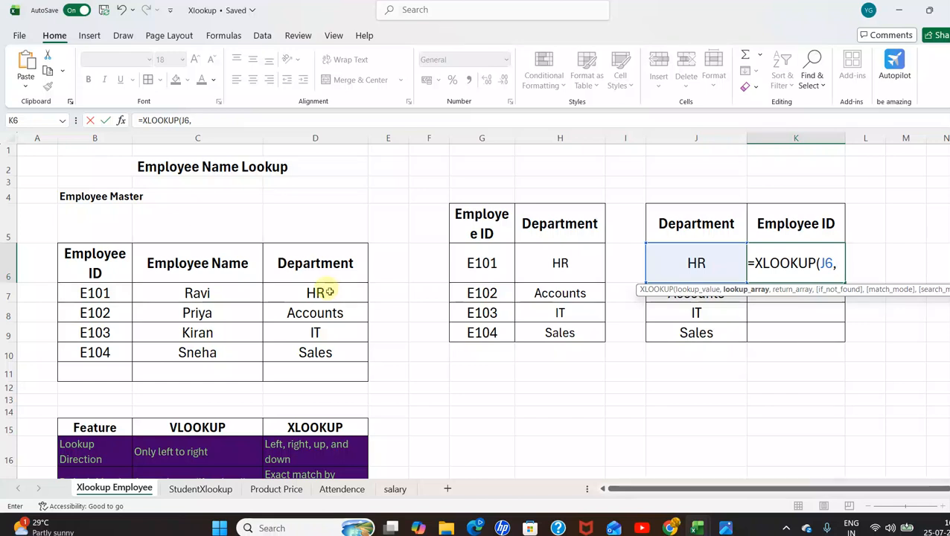
# Step: Add the Department range D7:D10 and the Employee ID range B7:B10 to the K6 formula and try to enter it as =XLOOKUP(J6,D7:D10.B7:B10)
pyautogui.moveTo(328, 292); pyautogui.dragTo(329, 343)
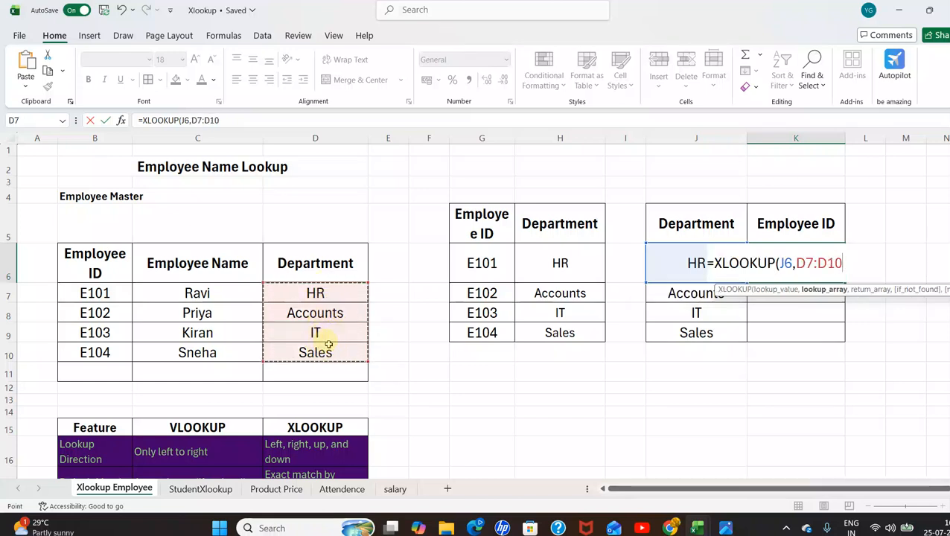
pyautogui.write('.')
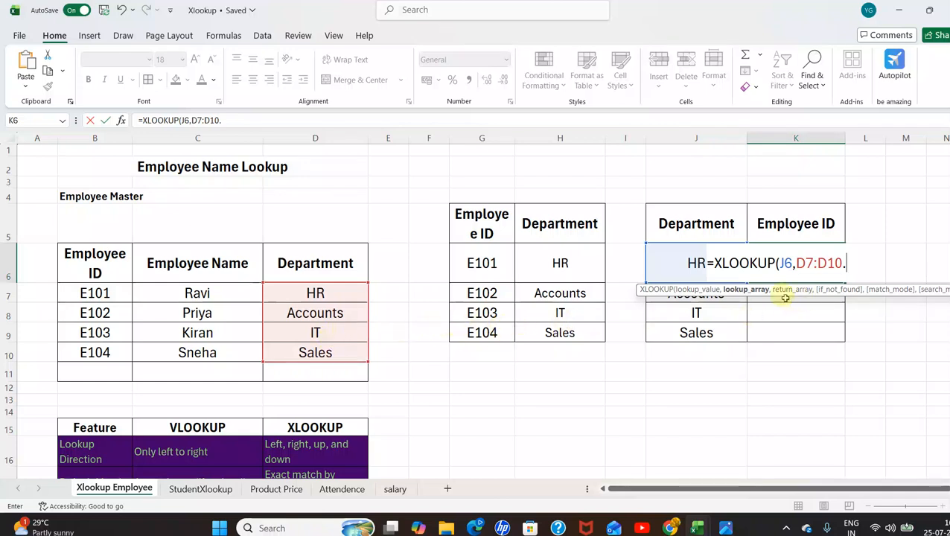
pyautogui.moveTo(110, 292); pyautogui.dragTo(100, 350)
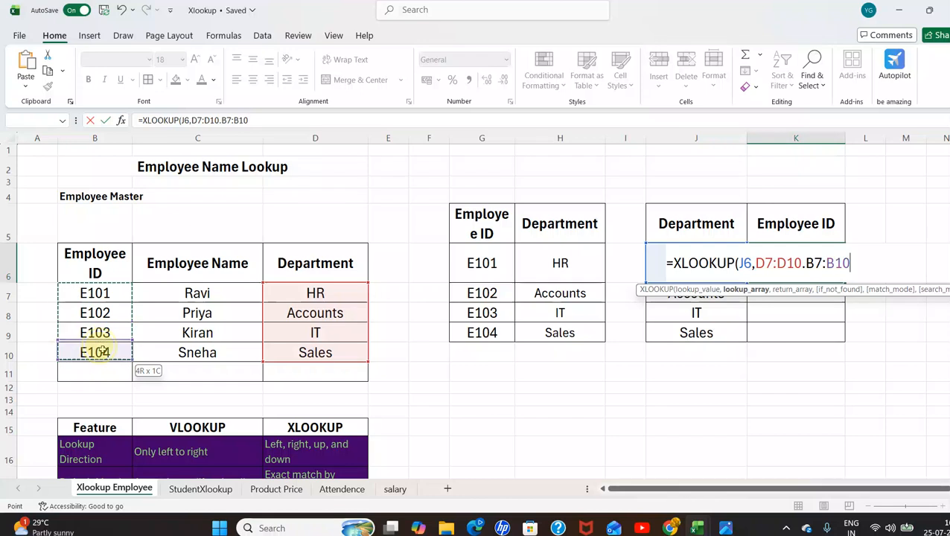
pyautogui.write(')')
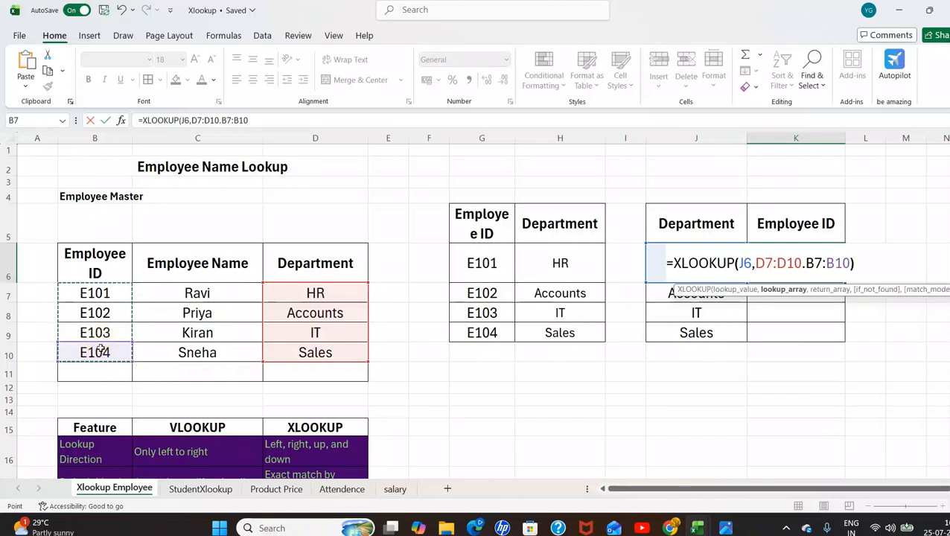
pyautogui.press('Return')
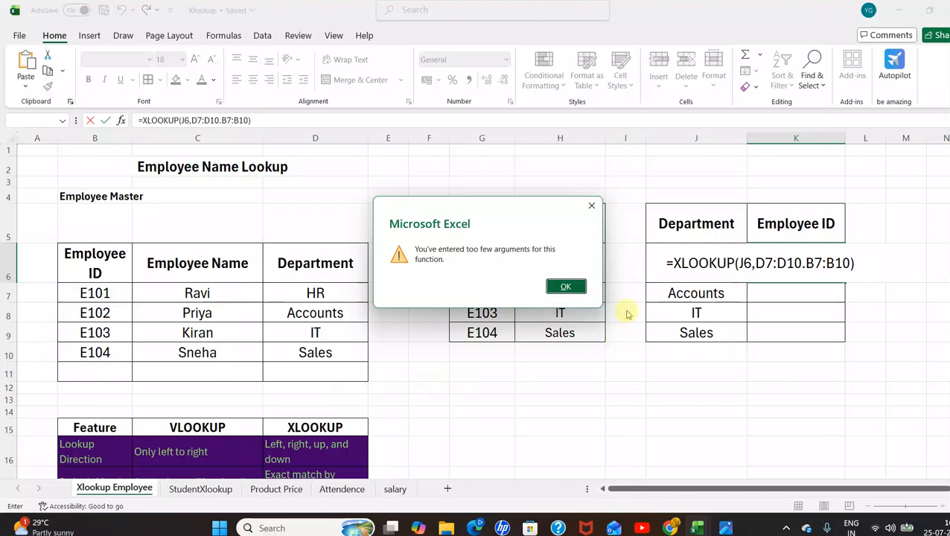
pyautogui.click(566, 287)
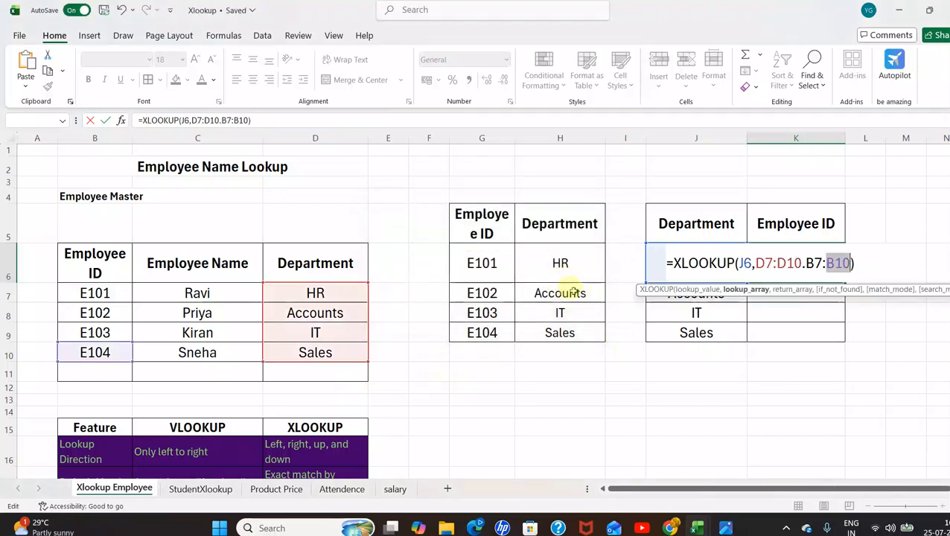
# Step: Replace the period between the two ranges with a comma and enter the K6 formula as =XLOOKUP(J6,D7:D10,B7:B10)
pyautogui.click(807, 262)
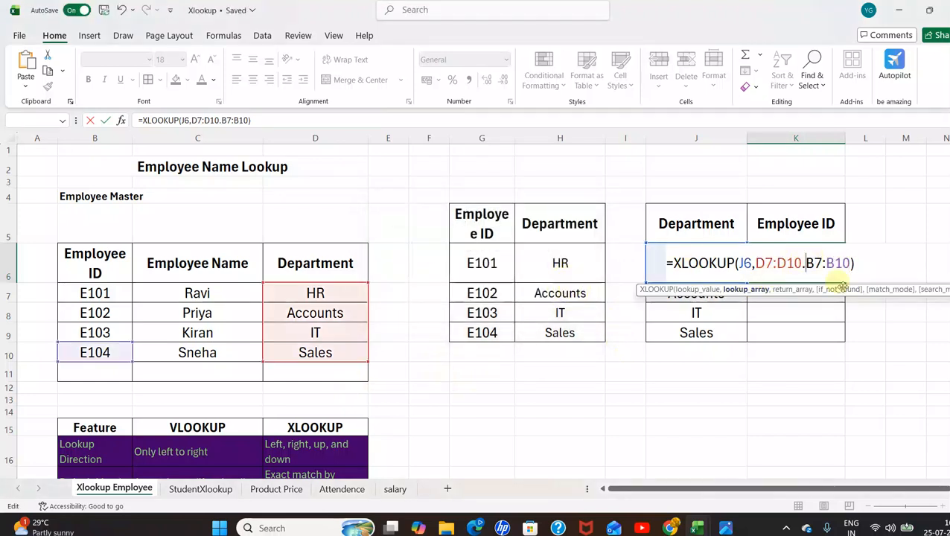
pyautogui.press('BackSpace')
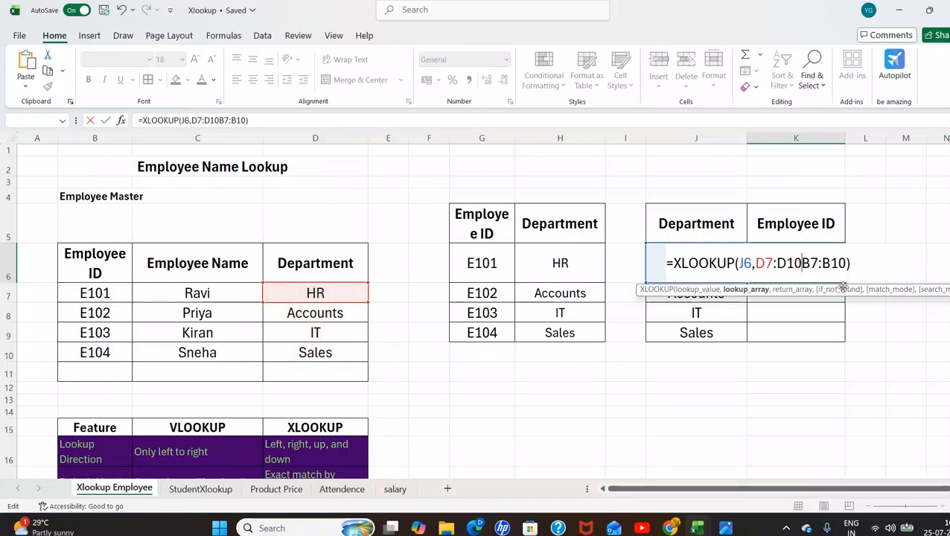
pyautogui.write(',')
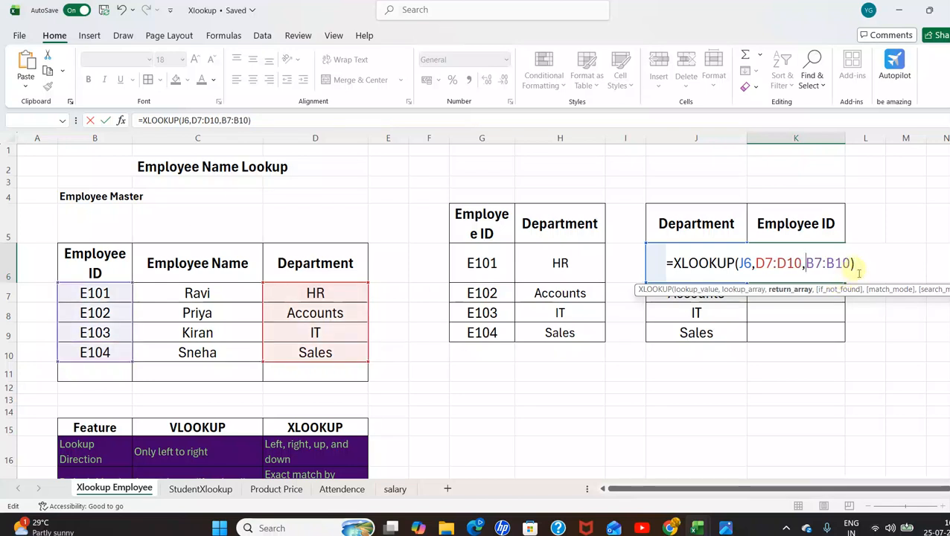
pyautogui.click(860, 271)
pyautogui.hotkey('shift', 'Return')
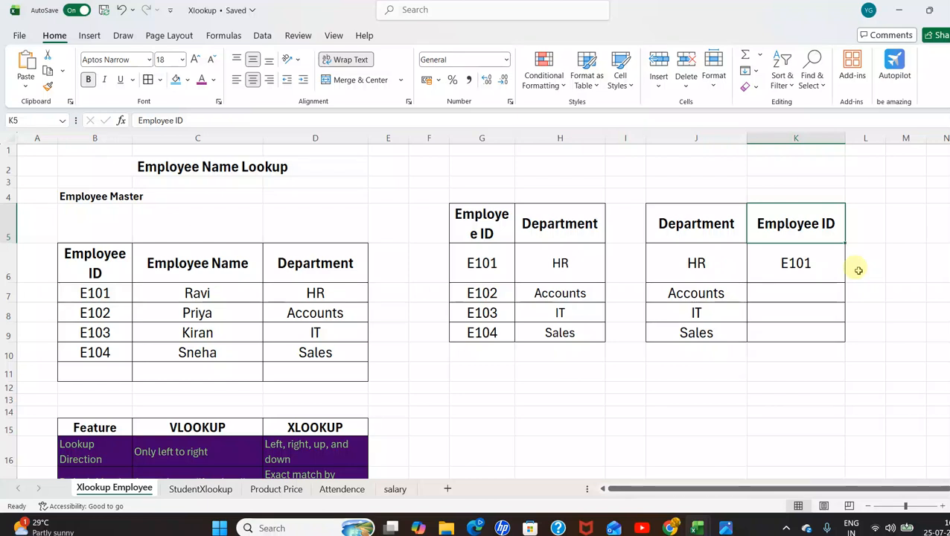
# Step: Fill the K6 XLOOKUP formula down through K9 for the remaining departments
pyautogui.click(797, 269)
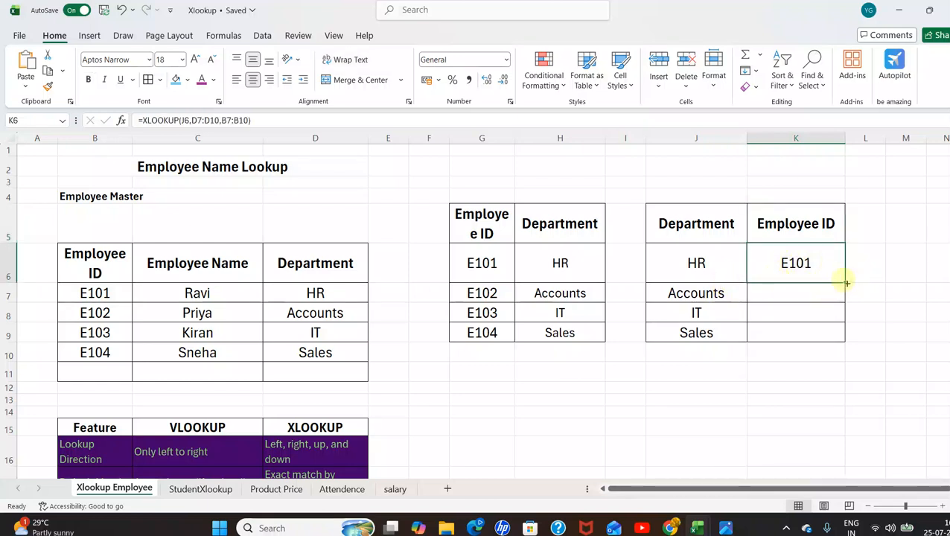
pyautogui.doubleClick(847, 283)
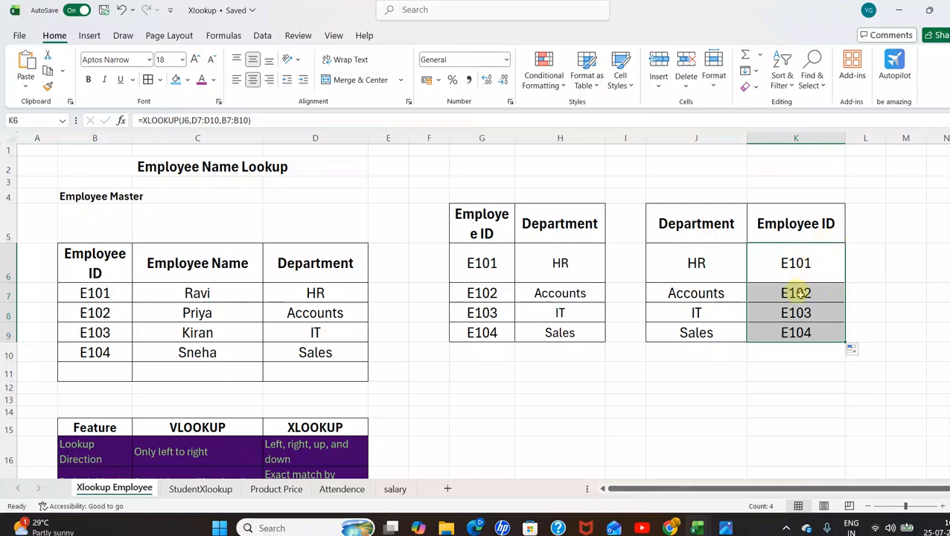
pyautogui.scroll(-1, 551, 384)
pyautogui.scroll(1, 507, 358)
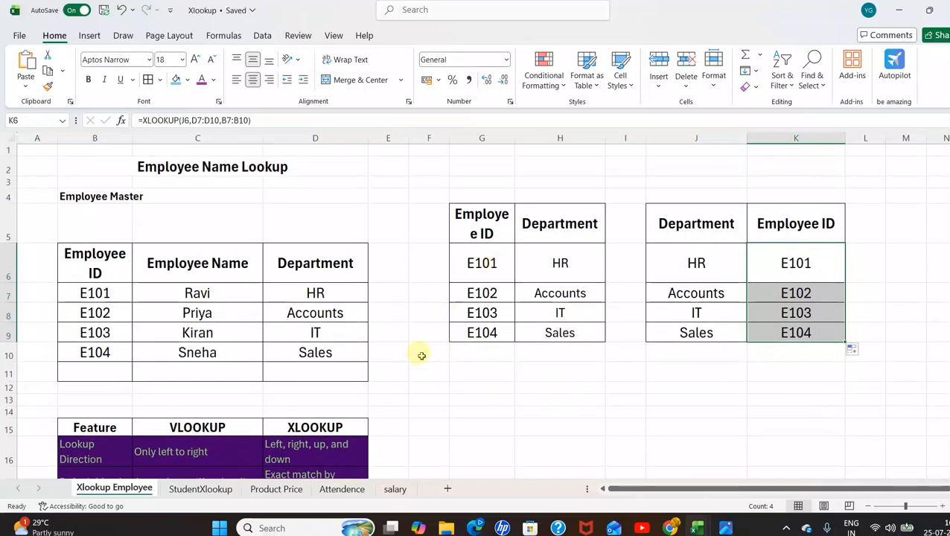
# Step: On the StudentXlookup sheet, widen columns M and N so that their Marks headings fit on one line
pyautogui.click(201, 489)
pyautogui.scroll(1, 358, 361)
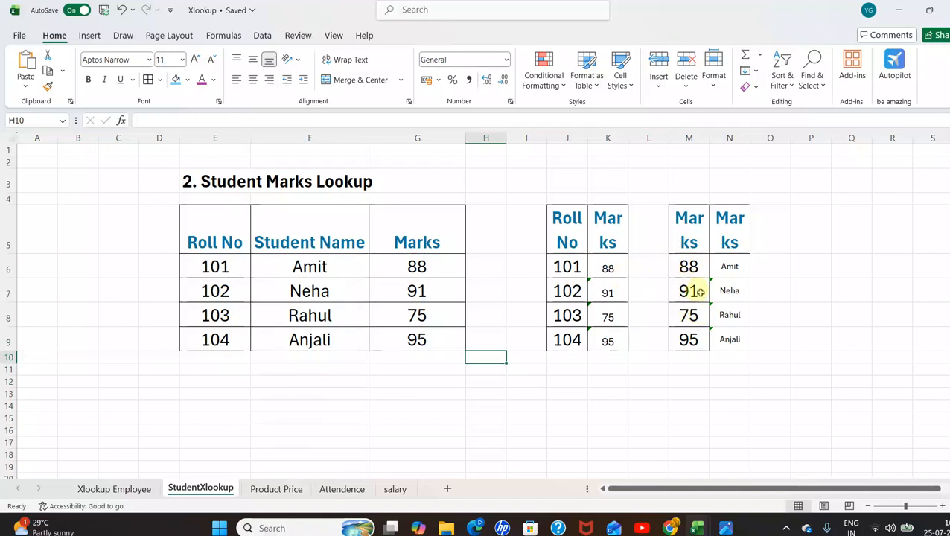
pyautogui.moveTo(753, 138); pyautogui.dragTo(754, 138)
pyautogui.doubleClick(754, 137)
pyautogui.moveTo(715, 139); pyautogui.dragTo(737, 139)
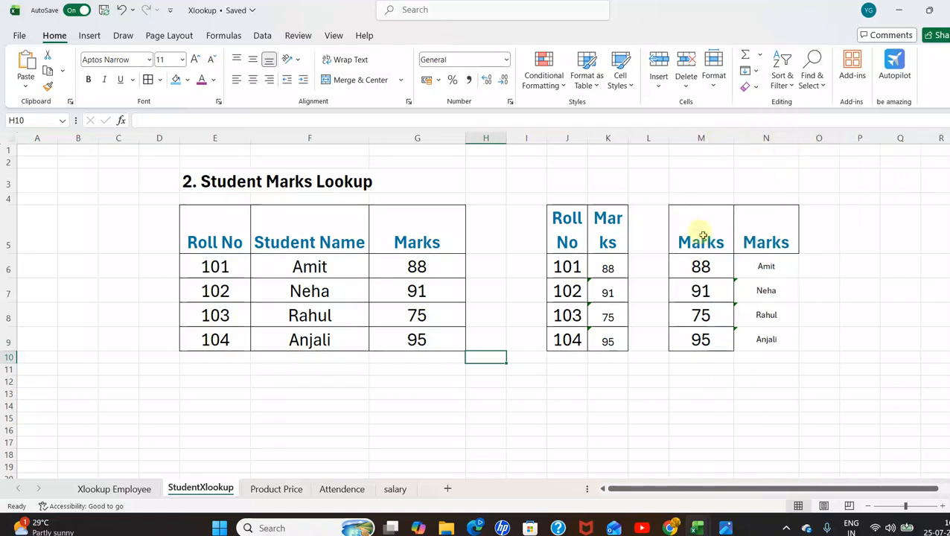
# Step: Clear the existing Marks results in K6:K9 of the Roll No lookup table
pyautogui.moveTo(608, 267); pyautogui.dragTo(607, 330)
pyautogui.rightClick(607, 330)
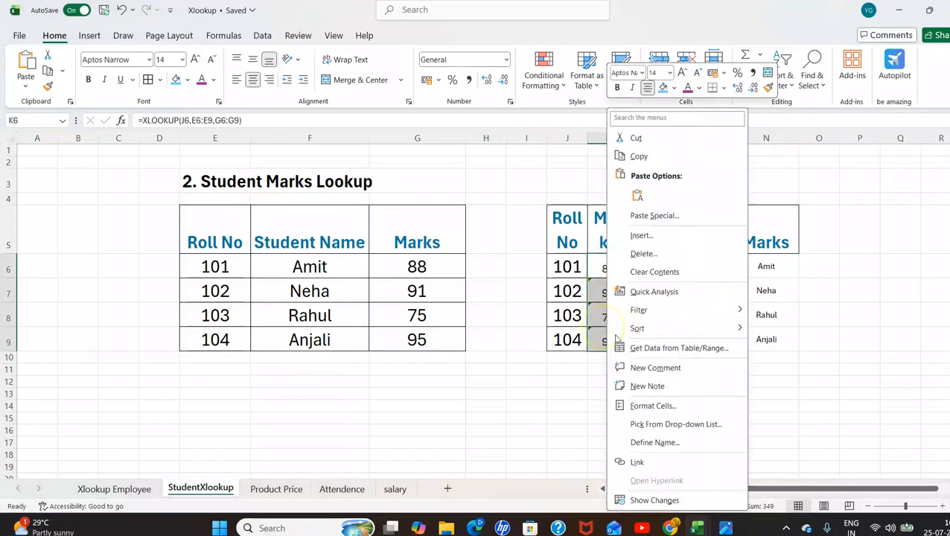
pyautogui.click(665, 271)
# Step: Clear the contents of the student name results in N6:N9 beside the Marks lookup values
pyautogui.moveTo(775, 267); pyautogui.dragTo(778, 338)
pyautogui.rightClick(778, 338)
pyautogui.click(810, 254)
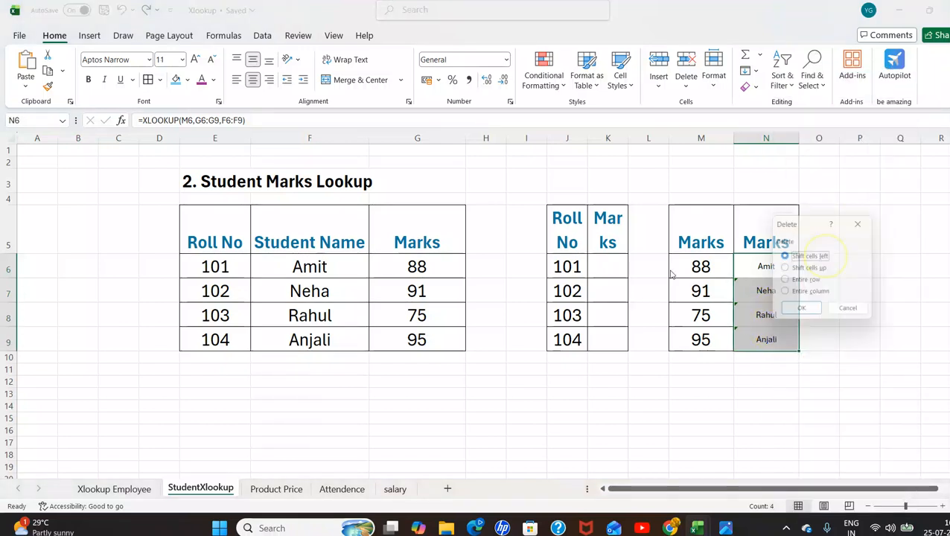
pyautogui.click(864, 222)
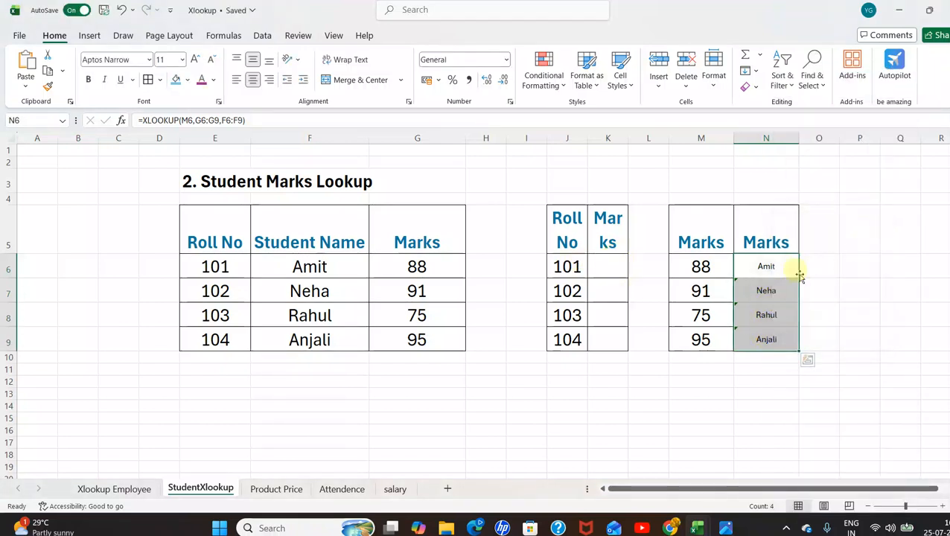
pyautogui.rightClick(779, 267)
pyautogui.click(825, 272)
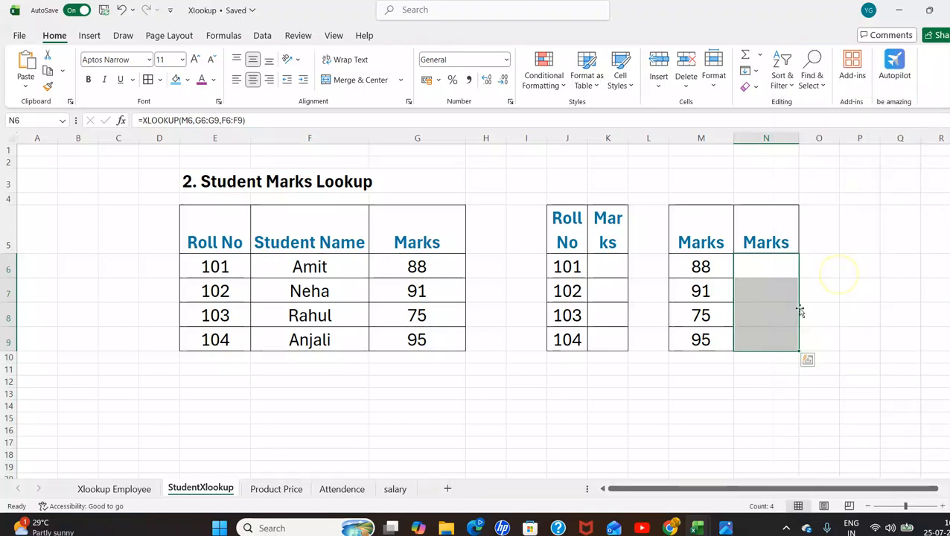
# Step: Widen columns J and K so the Roll No and Marks headings fit on one line
pyautogui.click(641, 316)
pyautogui.moveTo(624, 139); pyautogui.dragTo(654, 139)
pyautogui.moveTo(586, 143); pyautogui.dragTo(617, 143)
# Step: Start an XLOOKUP formula in K6 of the student sheet with Roll No cell J6 as the lookup value
pyautogui.click(658, 268)
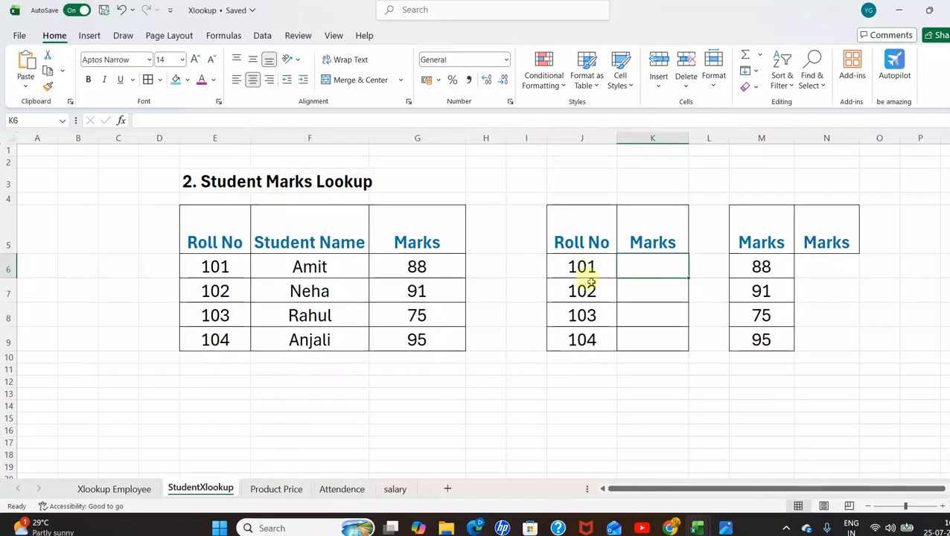
pyautogui.doubleClick(656, 272)
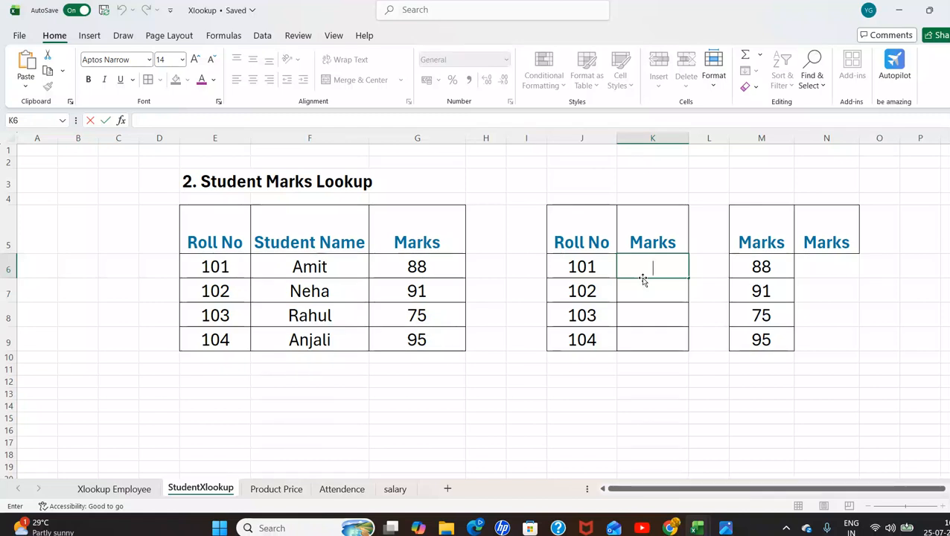
pyautogui.write('=')
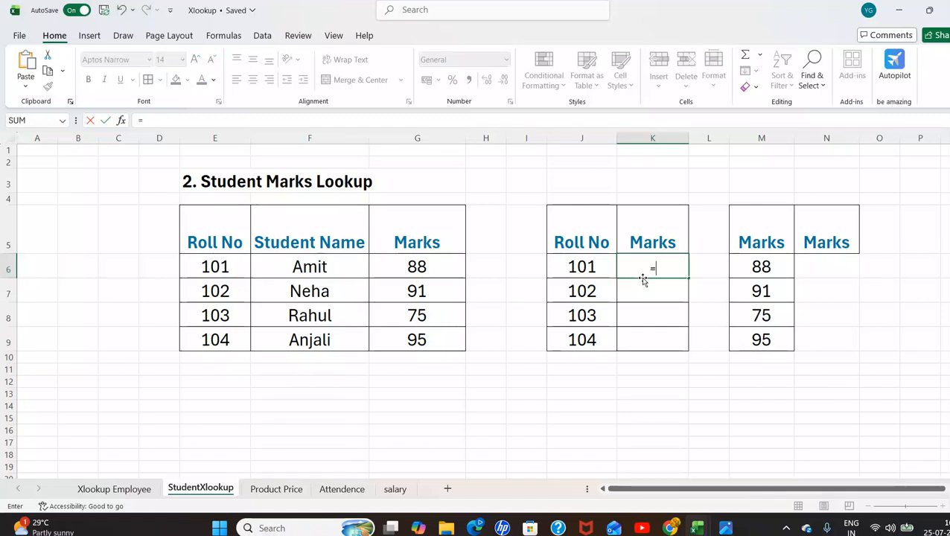
pyautogui.write('x')
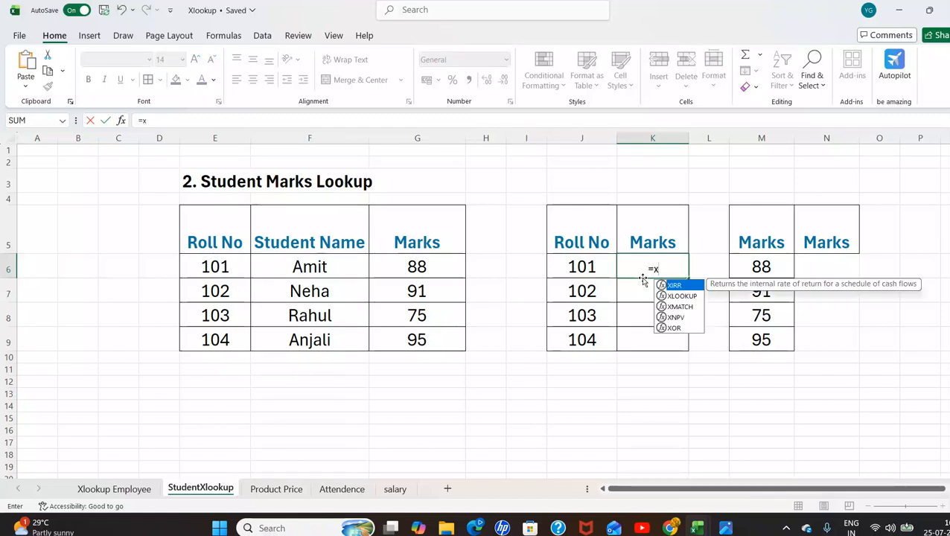
pyautogui.doubleClick(684, 297)
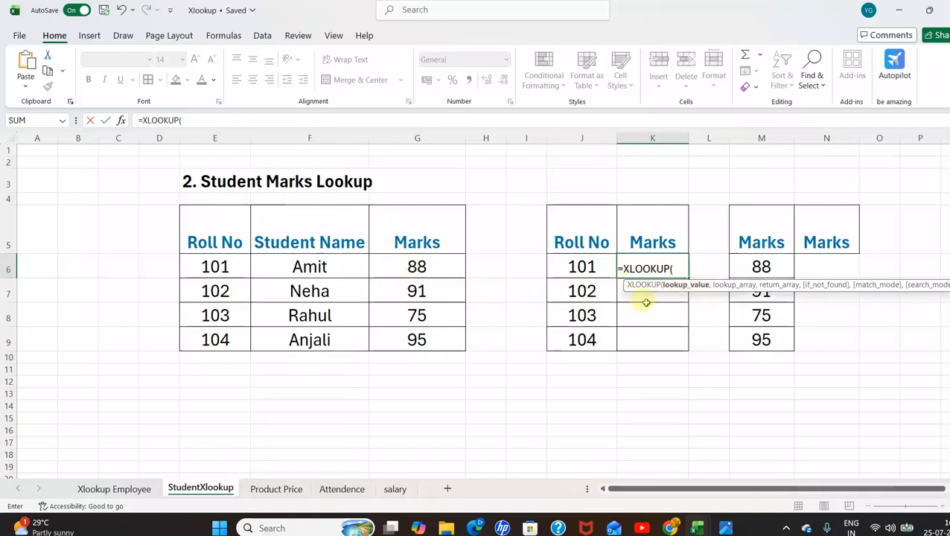
pyautogui.click(589, 270)
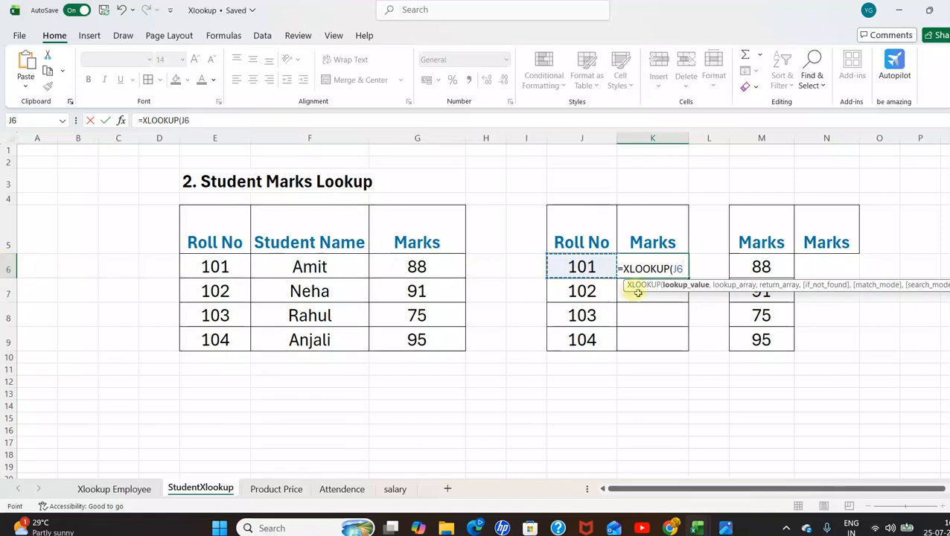
pyautogui.write(',')
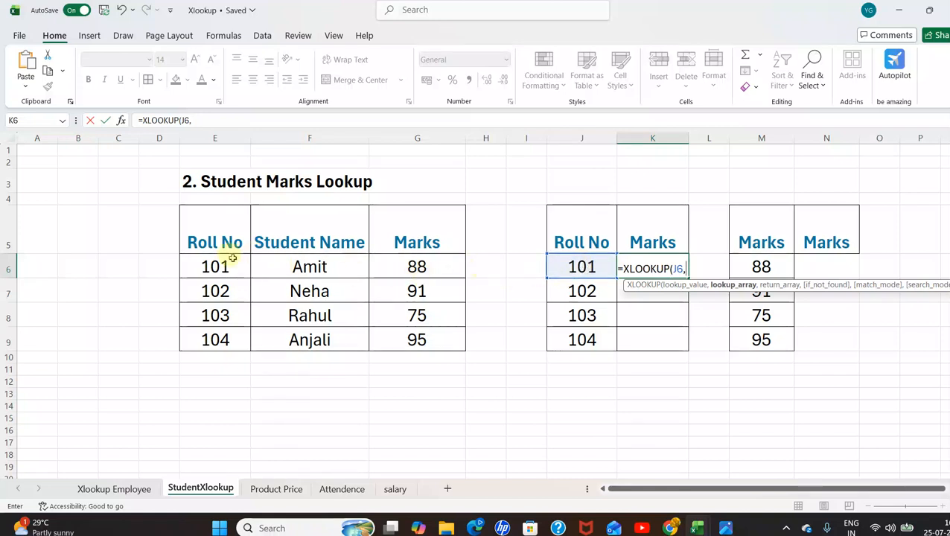
# Step: Complete and enter the K6 formula as =XLOOKUP(J6,E6:E9,G6:G9) to return the student's marks
pyautogui.moveTo(233, 266); pyautogui.dragTo(220, 333)
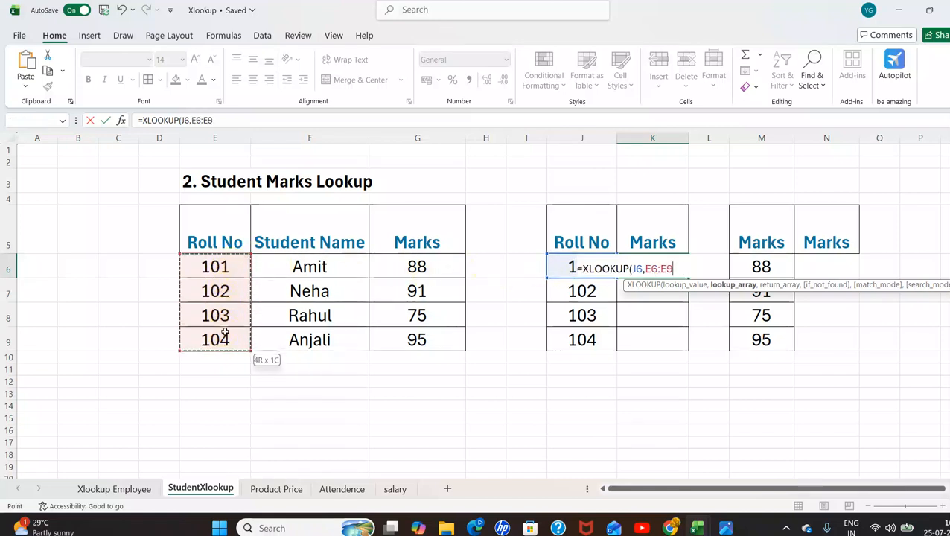
pyautogui.write(',')
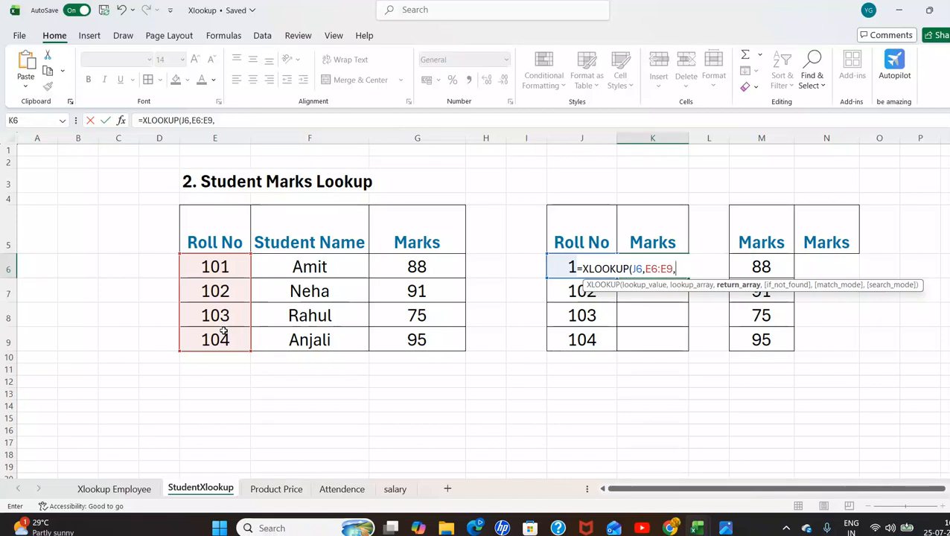
pyautogui.moveTo(425, 270); pyautogui.dragTo(436, 333)
pyautogui.write(')')
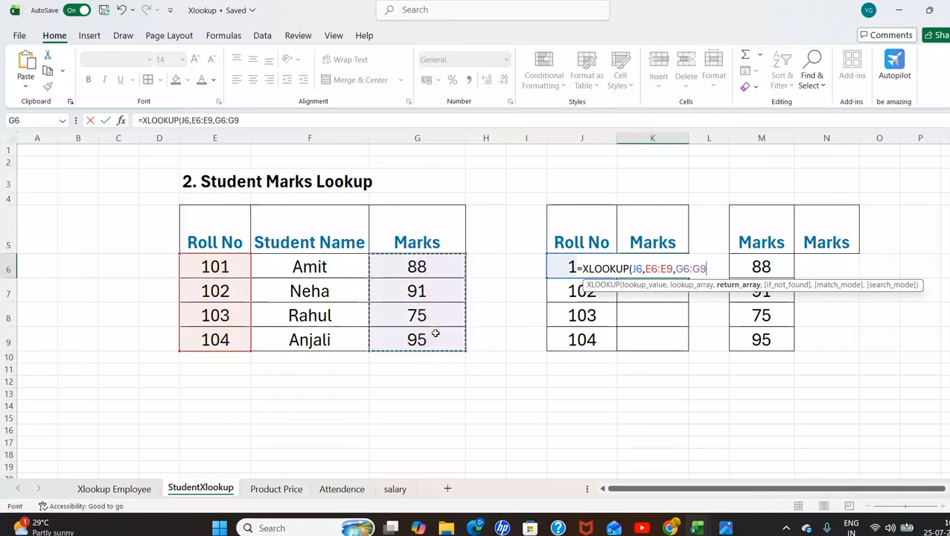
pyautogui.press('Return')
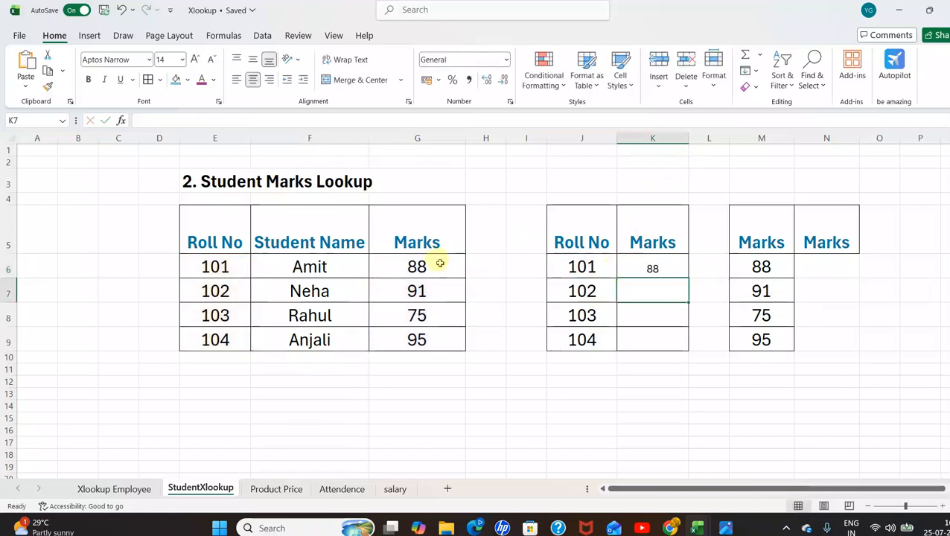
# Step: Copy the K6 marks lookup formula down to K9 for the remaining roll numbers
pyautogui.click(665, 263)
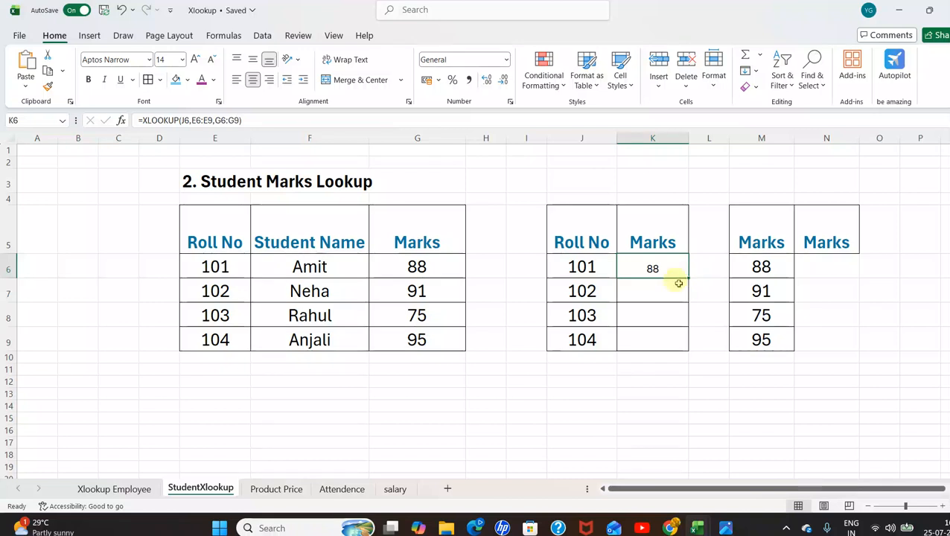
pyautogui.doubleClick(689, 278)
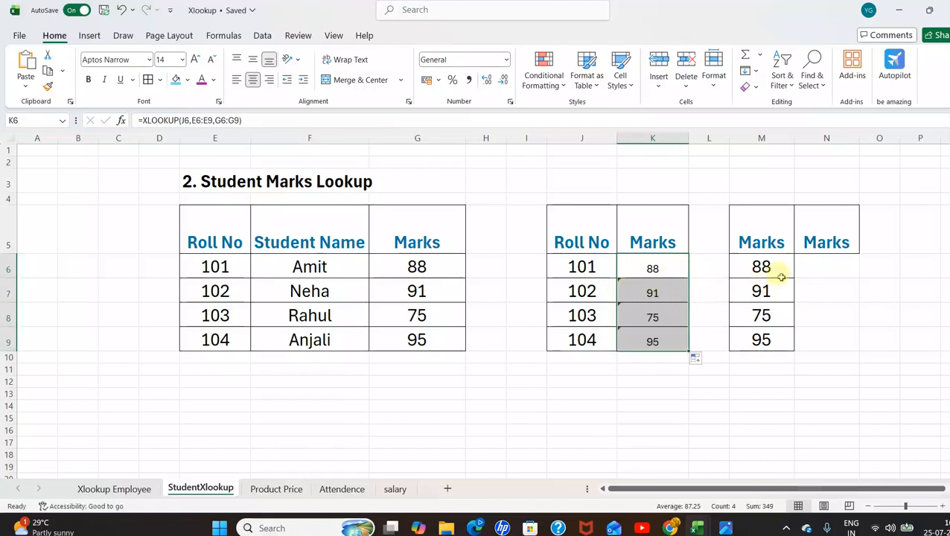
# Step: Replace the N5 heading with a copy of the Student Name heading from F5 and widen column N so its words fit unbroken
pyautogui.click(818, 237)
pyautogui.press('BackSpace')
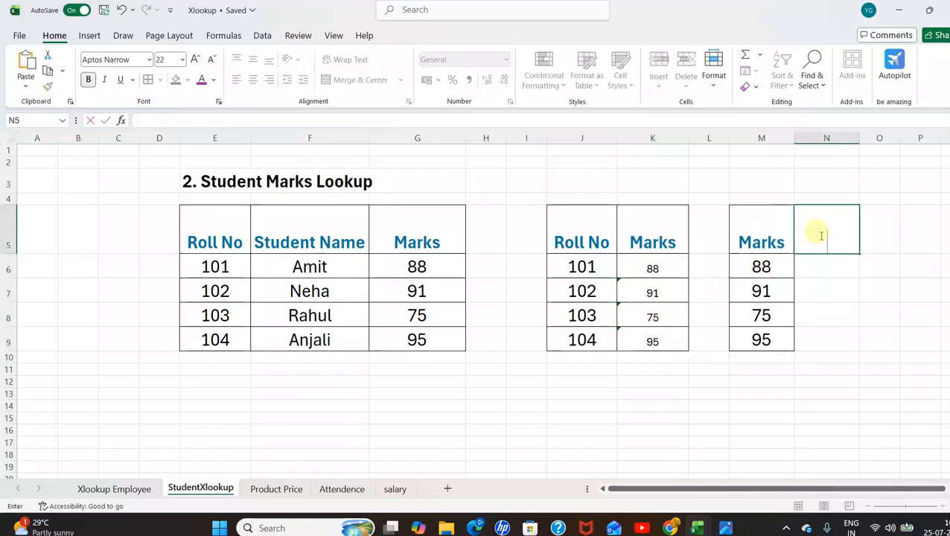
pyautogui.click(313, 244)
pyautogui.rightClick(314, 244)
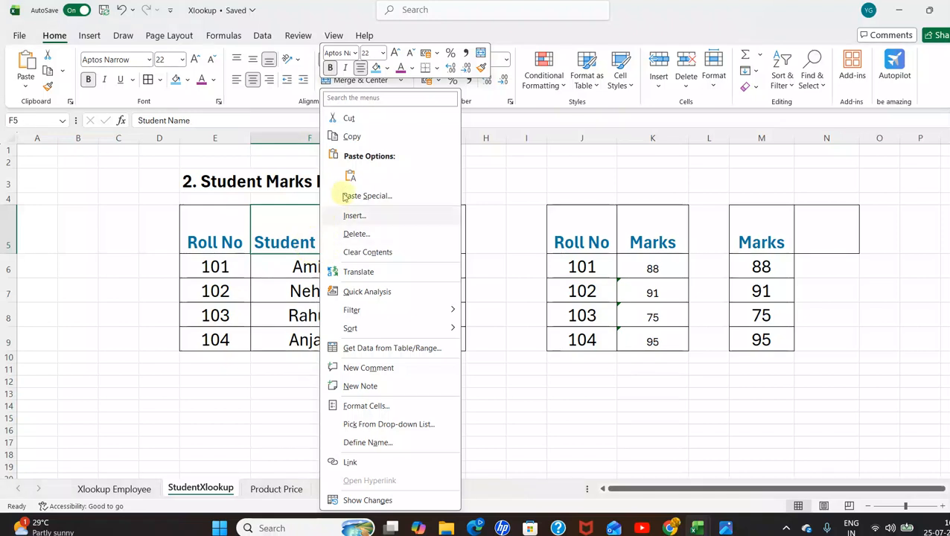
pyautogui.click(355, 137)
pyautogui.click(844, 247)
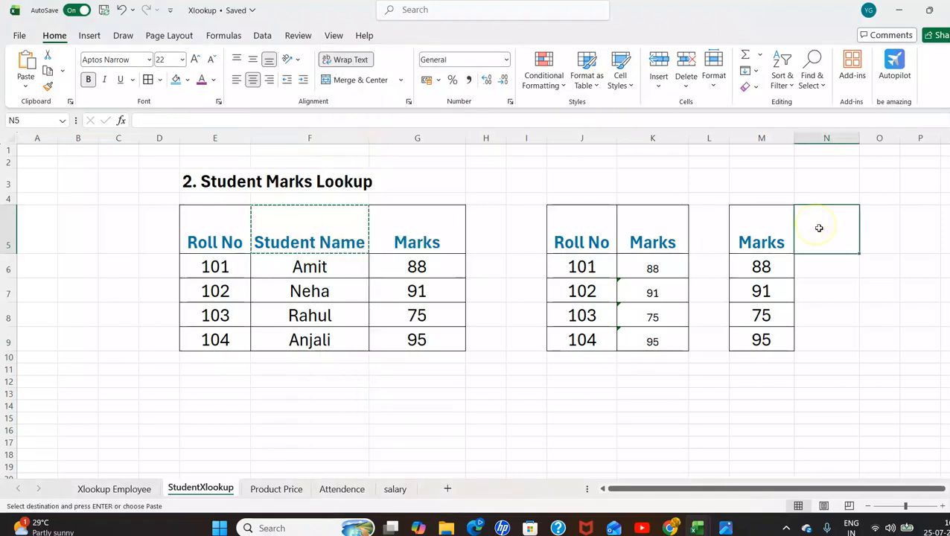
pyautogui.rightClick(819, 228)
pyautogui.click(850, 196)
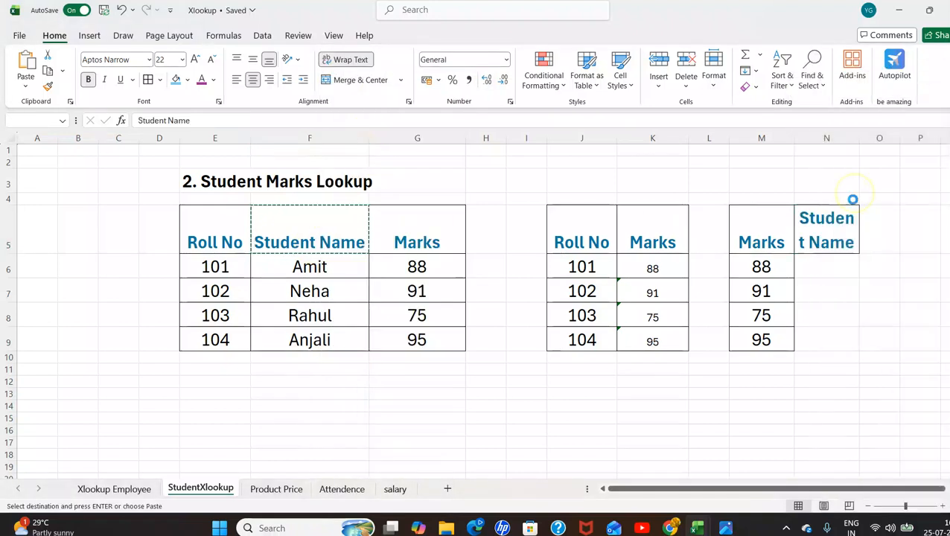
pyautogui.click(812, 276)
pyautogui.moveTo(860, 138); pyautogui.dragTo(881, 138)
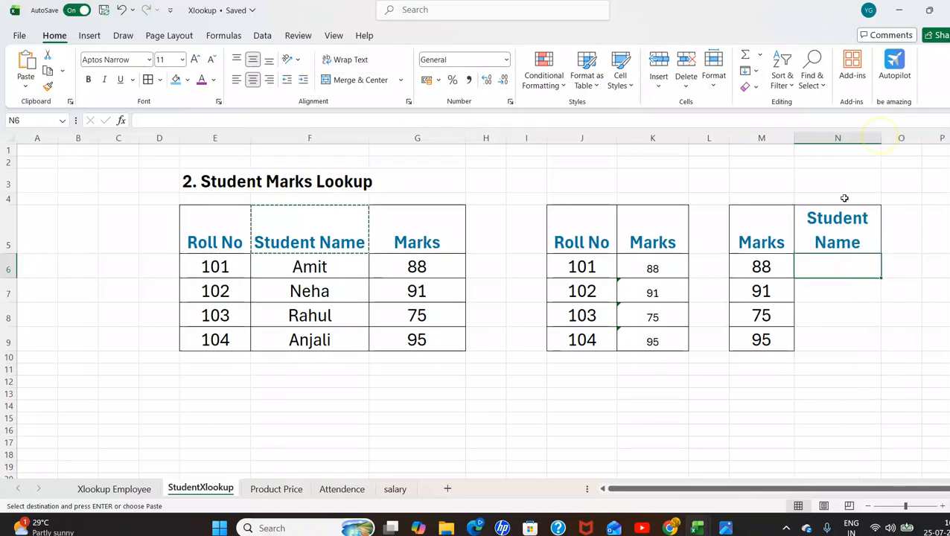
# Step: Start an XLOOKUP formula in N6 with Marks cell M6 as the lookup value and G6:G9 as the lookup array
pyautogui.doubleClick(829, 270)
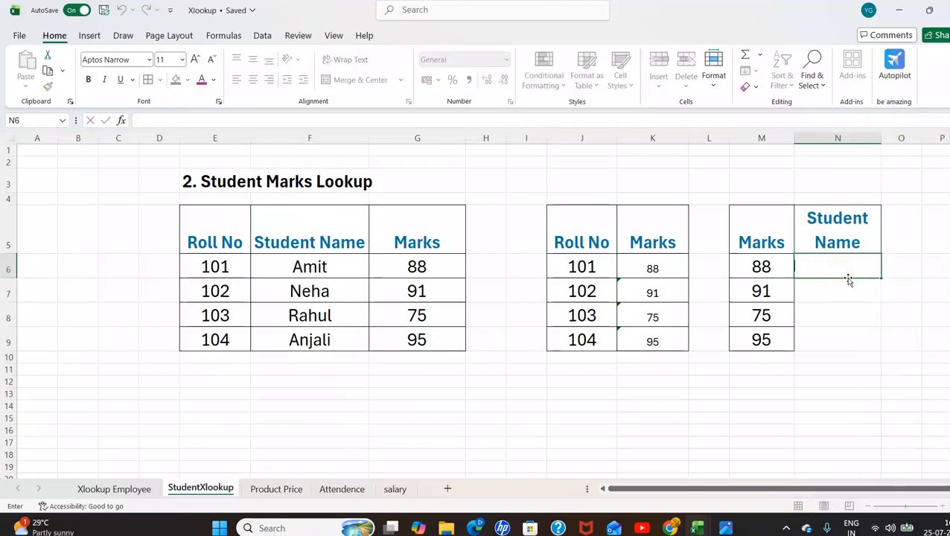
pyautogui.write('=x')
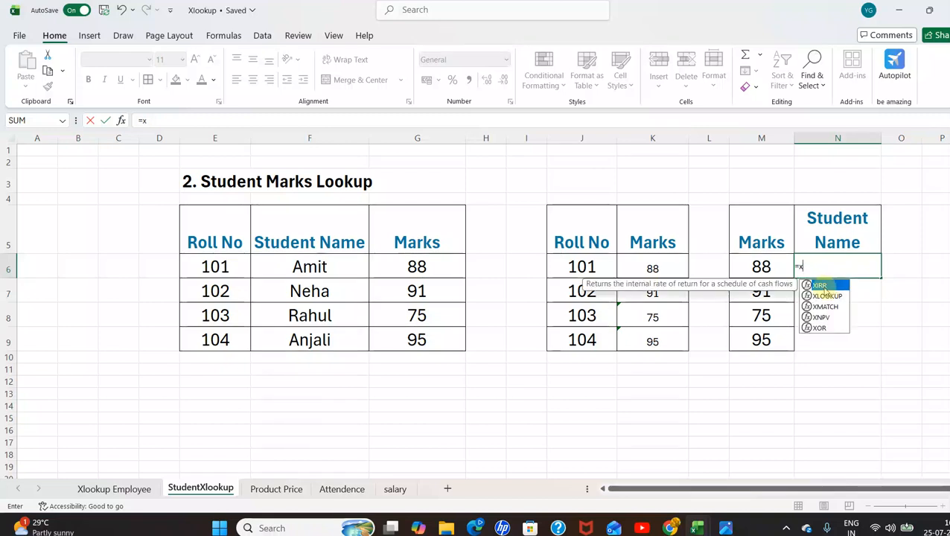
pyautogui.doubleClick(826, 296)
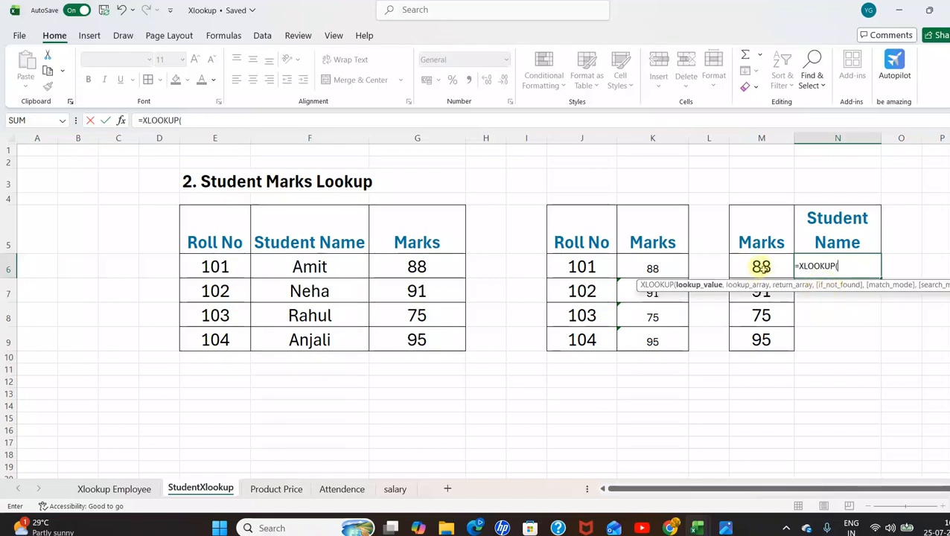
pyautogui.click(759, 272)
pyautogui.write(',')
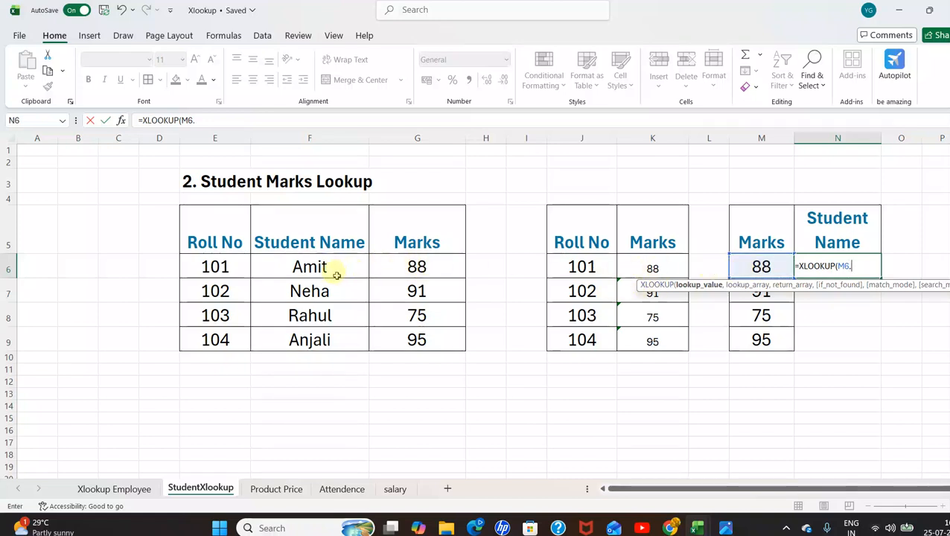
pyautogui.write(',')
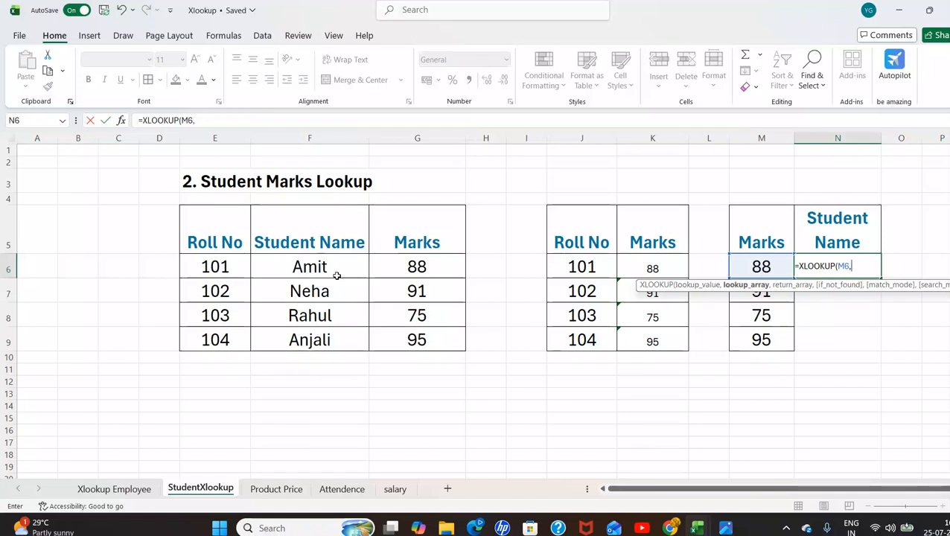
pyautogui.moveTo(410, 267); pyautogui.dragTo(417, 339)
pyautogui.write(',')
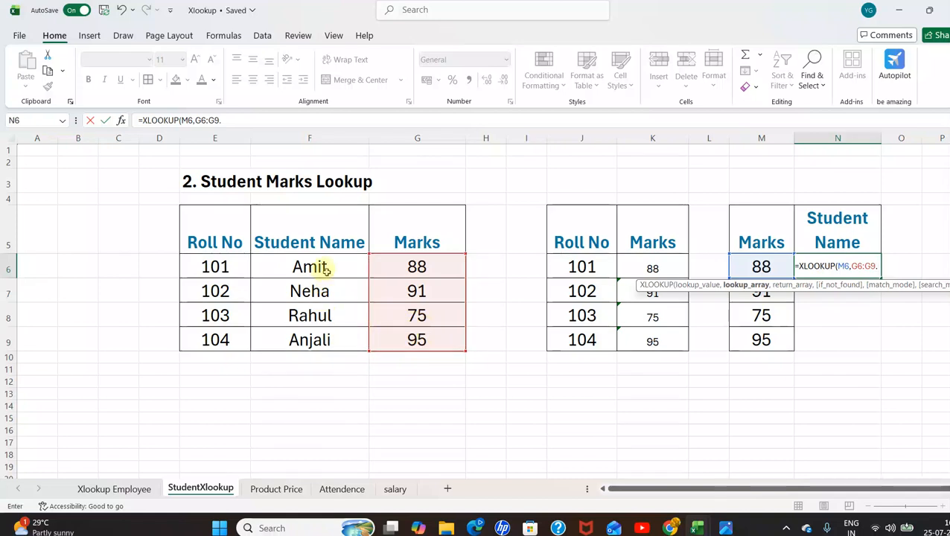
pyautogui.moveTo(333, 267); pyautogui.dragTo(333, 331)
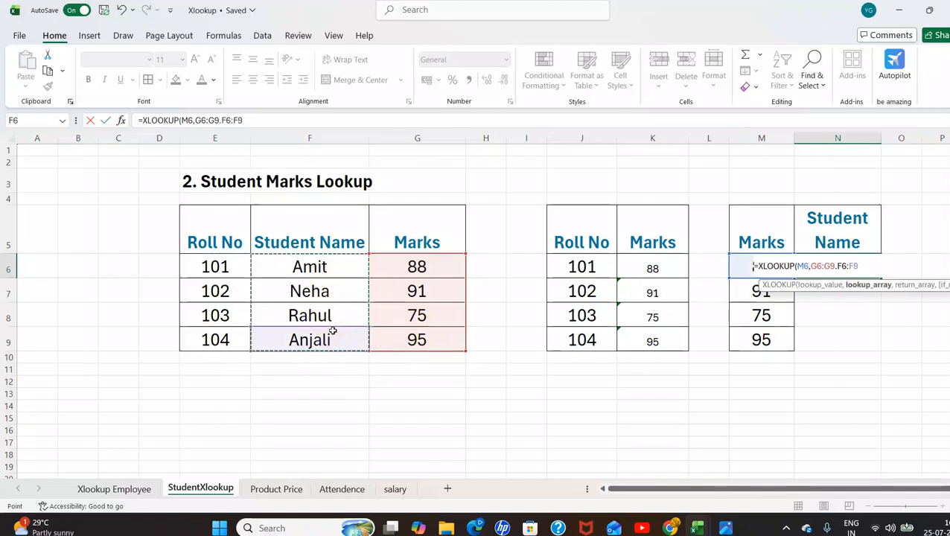
pyautogui.write(')')
pyautogui.press('Return')
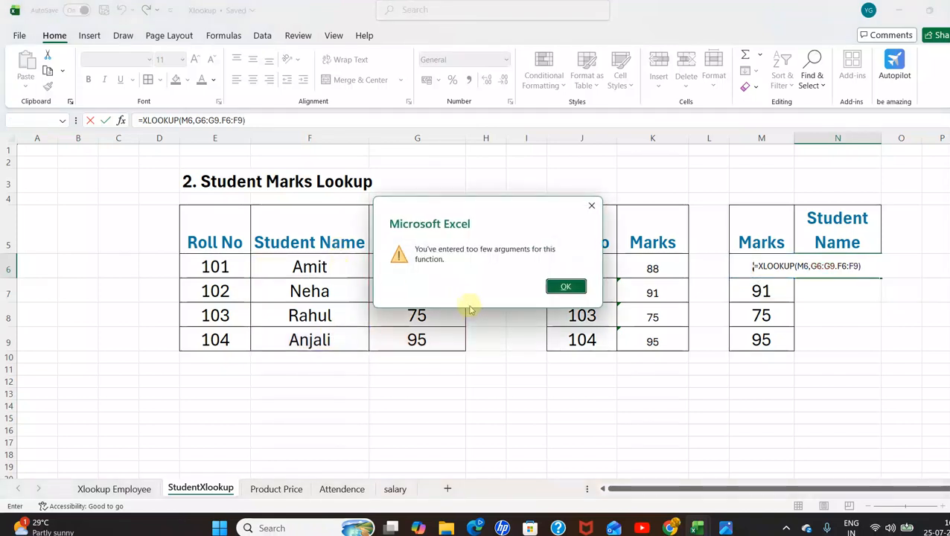
pyautogui.click(565, 287)
pyautogui.click(870, 268)
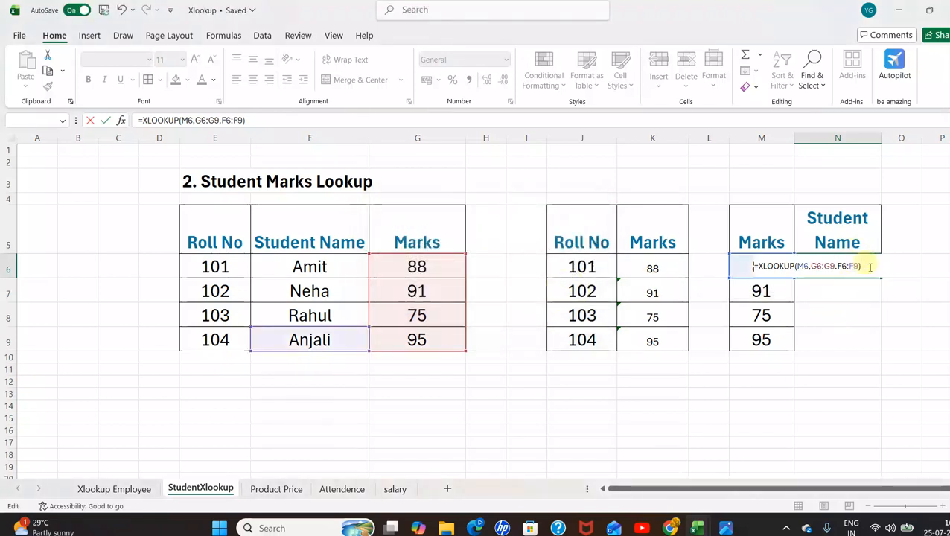
pyautogui.press('BackSpace')
pyautogui.press('BackSpace')
pyautogui.press('BackSpace')
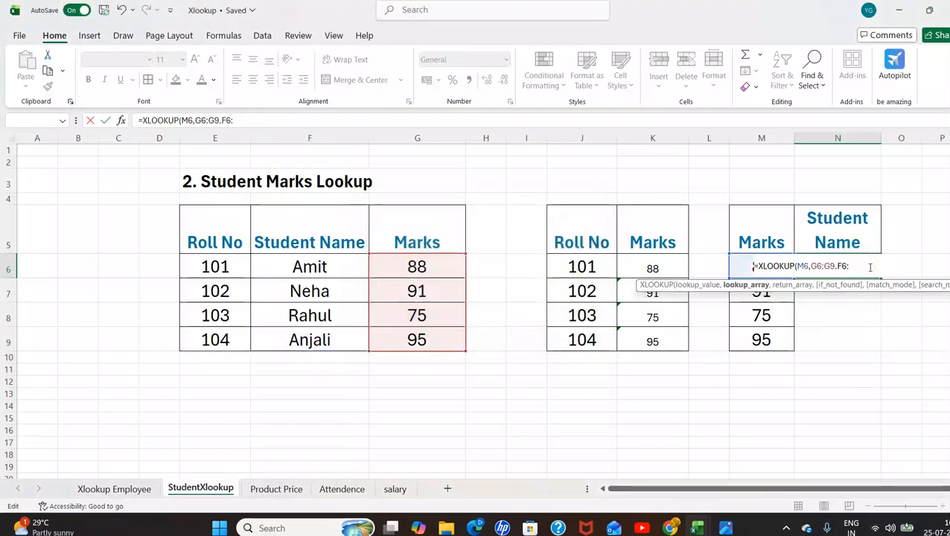
pyautogui.press('BackSpace')
pyautogui.press('BackSpace')
pyautogui.press('BackSpace')
# Step: Set F6:F9 as the return array and enter the N6 formula as =XLOOKUP(M6,G6:G9,F6:F9)
pyautogui.write(',')
pyautogui.moveTo(339, 266); pyautogui.dragTo(333, 316)
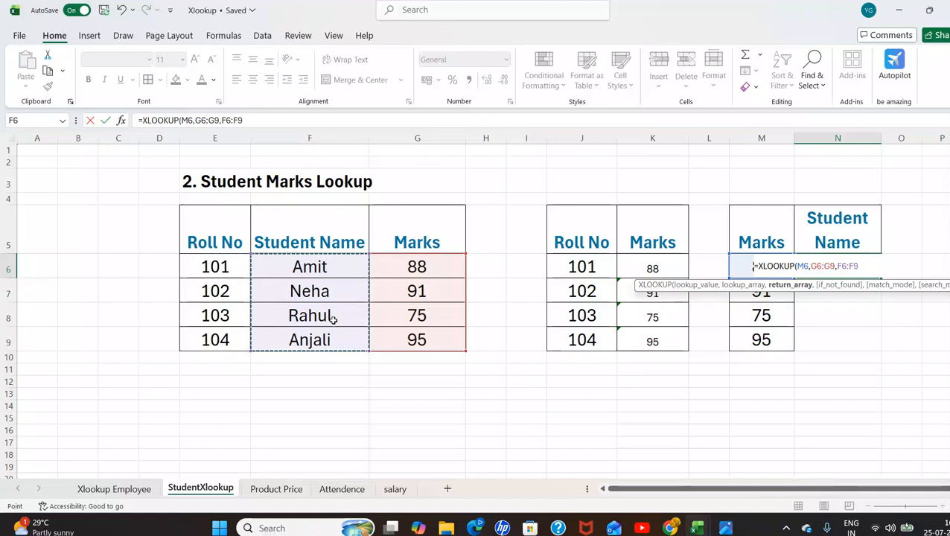
pyautogui.press('Return')
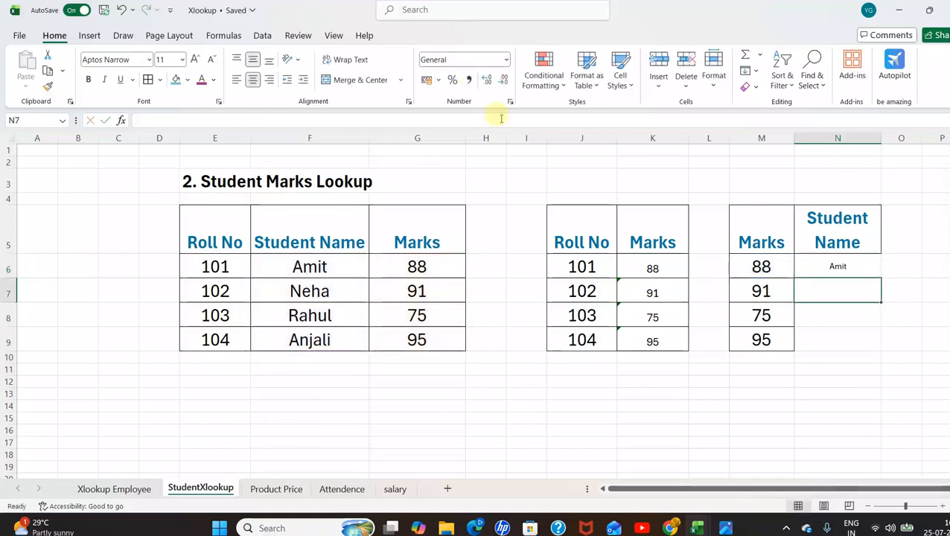
# Step: Fill the N6 student name lookup formula down to N9, leaving the range deselected
pyautogui.click(854, 267)
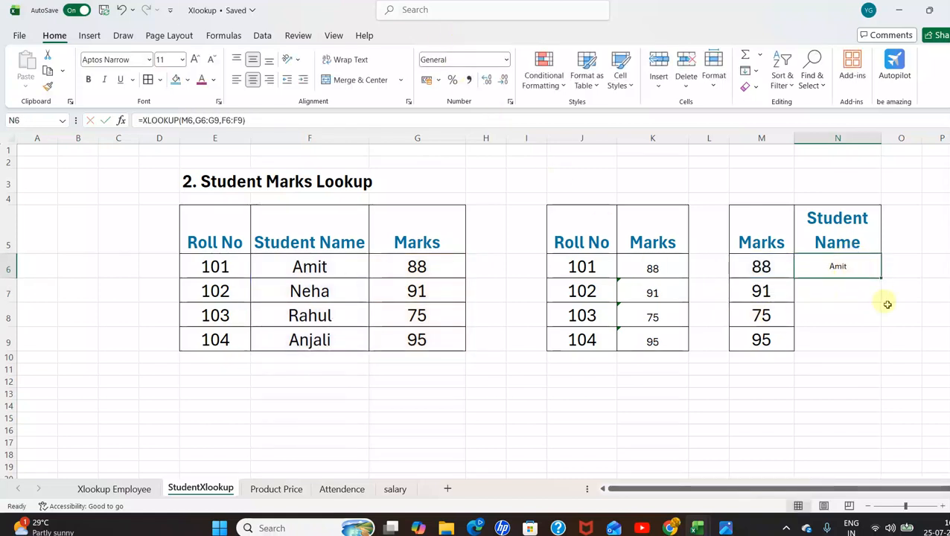
pyautogui.moveTo(881, 278); pyautogui.dragTo(879, 350)
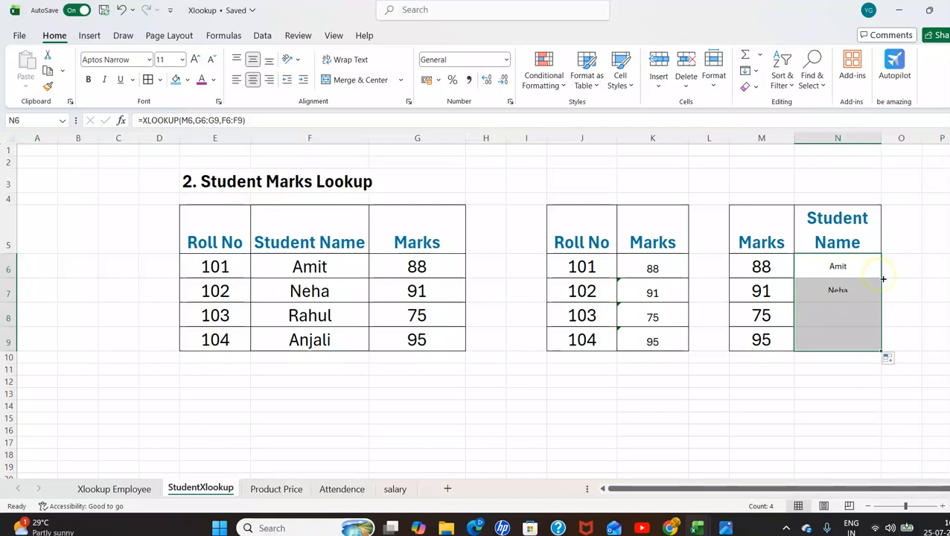
pyautogui.scroll(-1, 589, 378)
pyautogui.scroll(1, 566, 380)
pyautogui.click(493, 372)
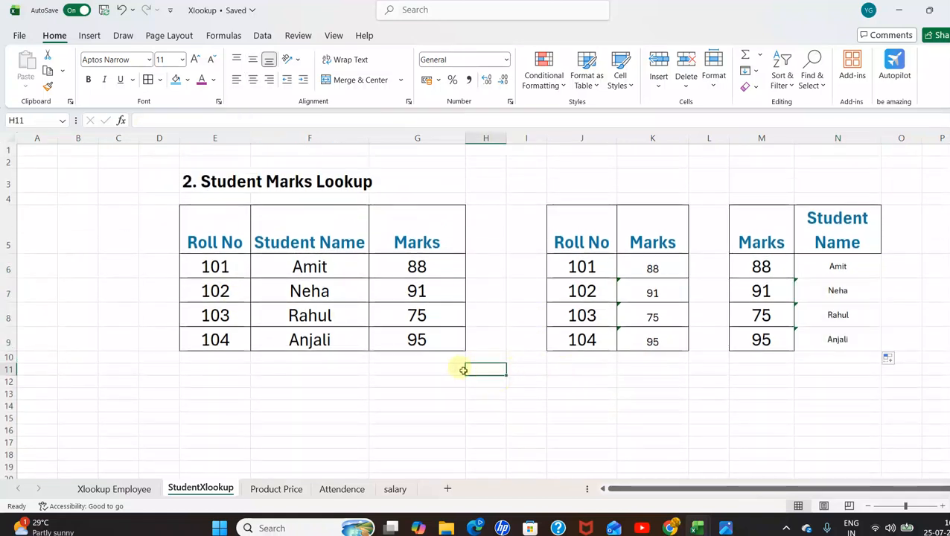
# Step: Open the Product Price sheet and clear the existing price results in J7:J9
pyautogui.click(266, 489)
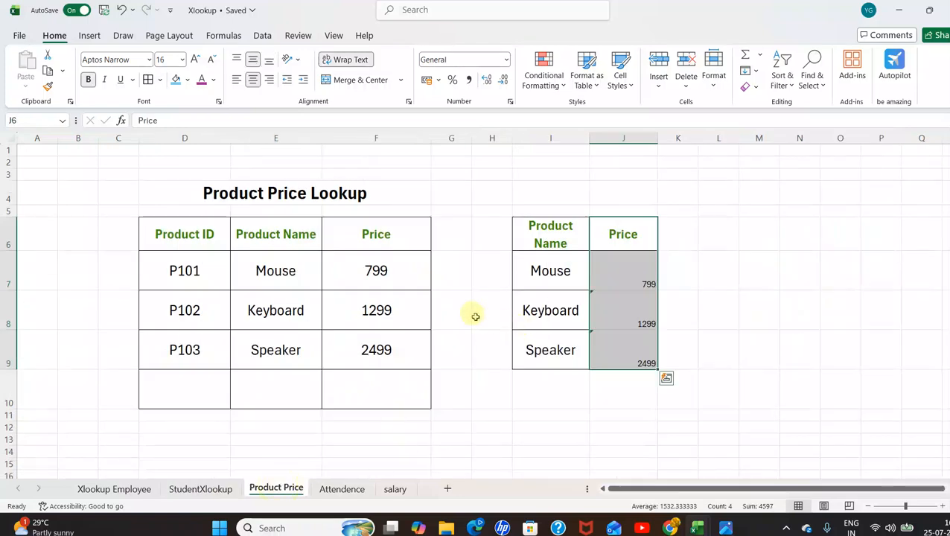
pyautogui.click(704, 400)
pyautogui.moveTo(614, 261); pyautogui.dragTo(625, 337)
pyautogui.press('F2')
pyautogui.press('Escape')
pyautogui.rightClick(626, 338)
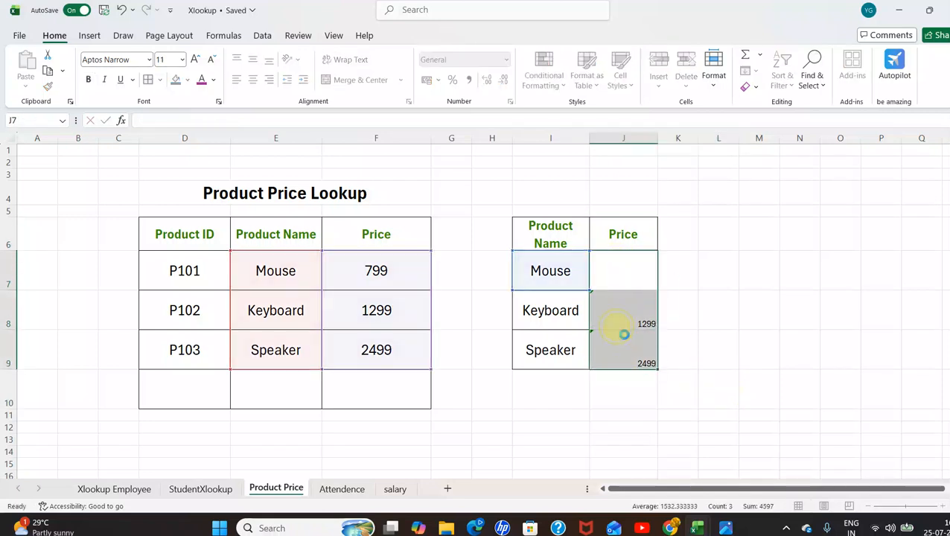
pyautogui.click(686, 270)
# Step: Start an XLOOKUP formula in J7 with Product Name cell I7 as the lookup value
pyautogui.click(633, 274)
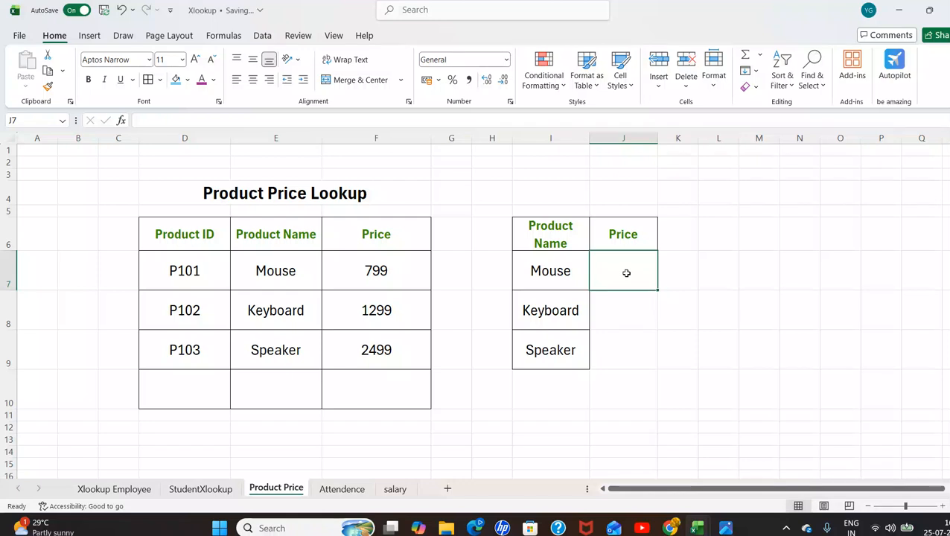
pyautogui.doubleClick(626, 273)
pyautogui.write('=')
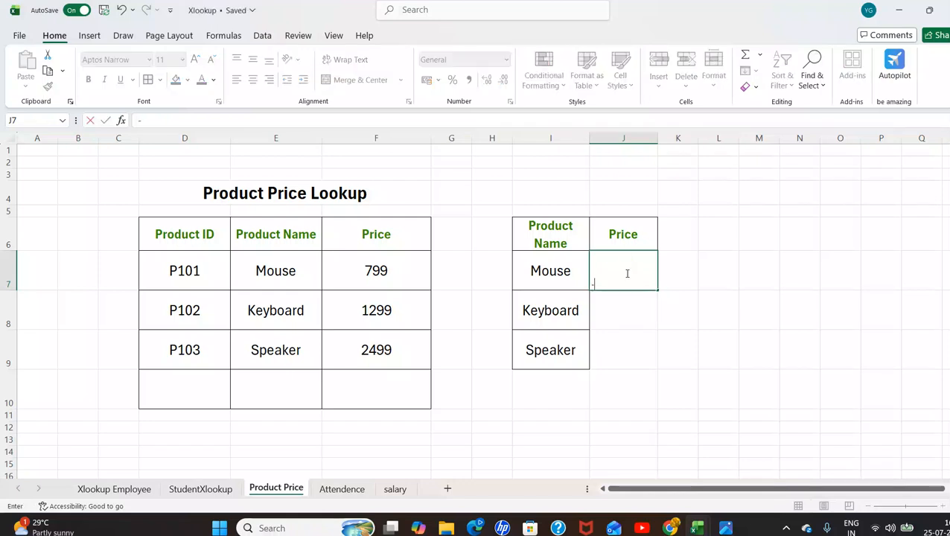
pyautogui.press('BackSpace')
pyautogui.write('=x')
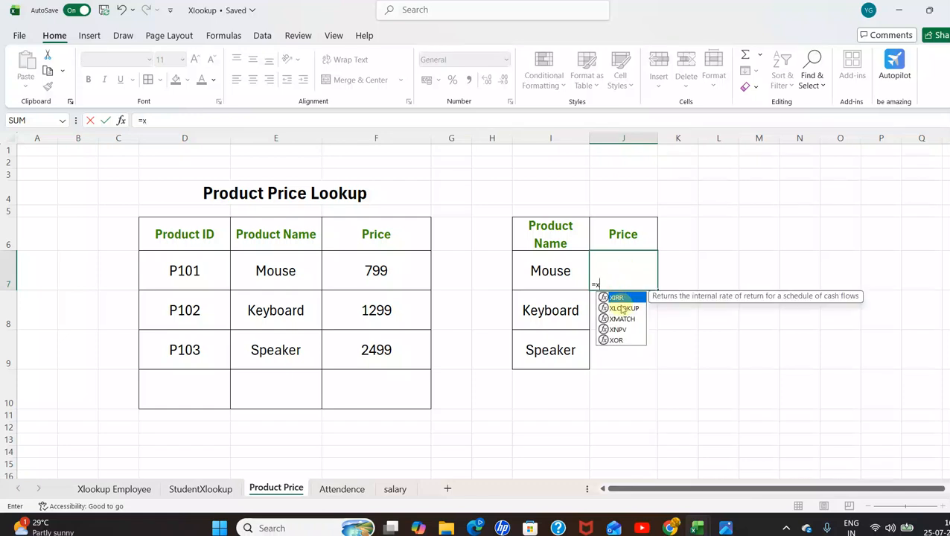
pyautogui.doubleClick(620, 307)
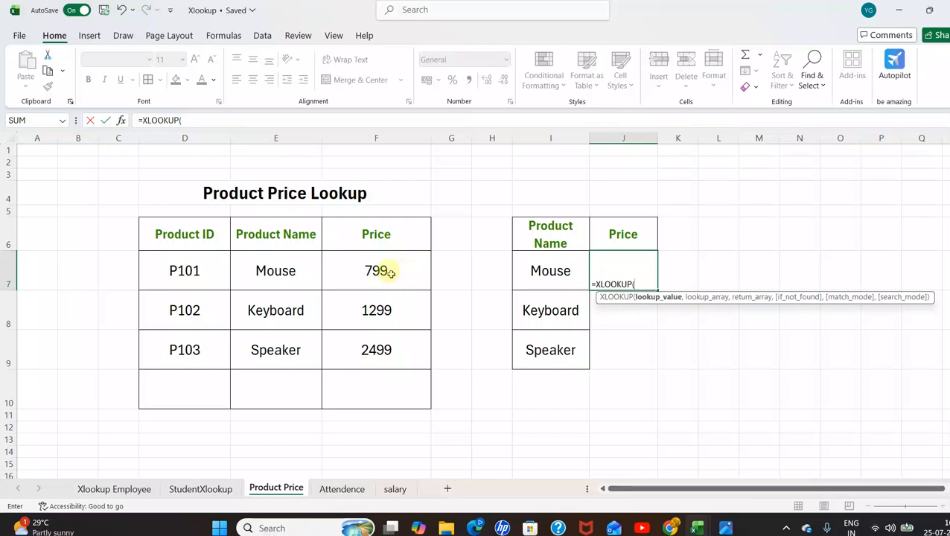
pyautogui.click(550, 281)
pyautogui.write(',')
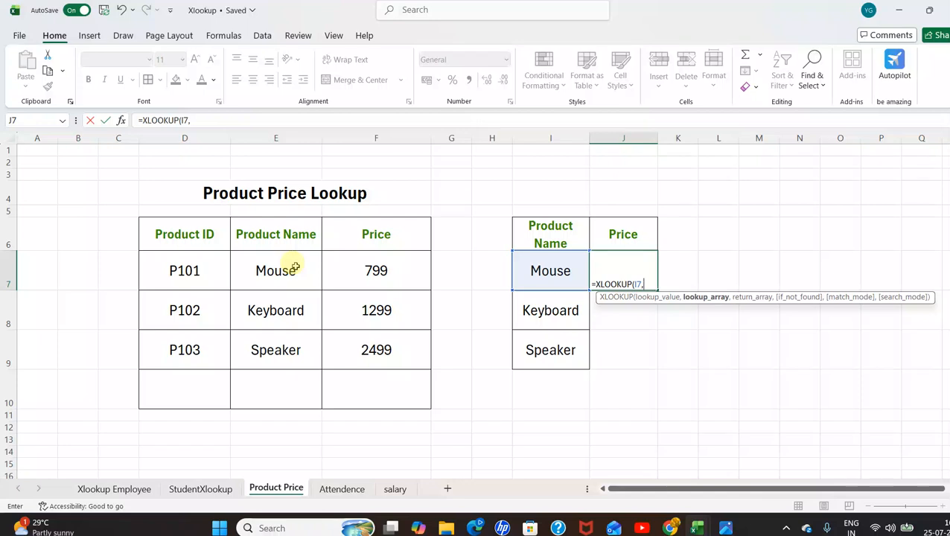
# Step: Complete and enter the J7 formula as =XLOOKUP(I7,E7:E9,F7:F9) to return the product's price
pyautogui.moveTo(294, 264); pyautogui.dragTo(291, 335)
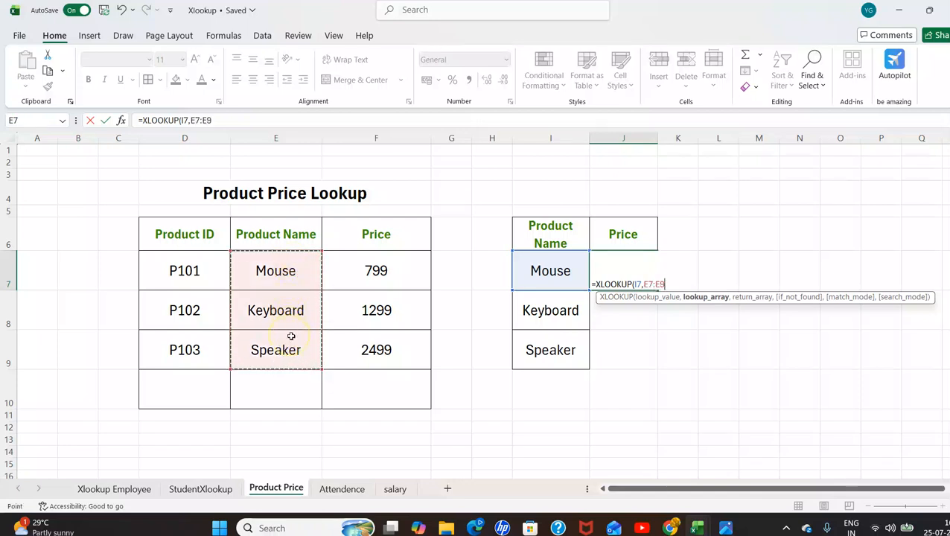
pyautogui.write('.')
pyautogui.press('BackSpace')
pyautogui.write(',m')
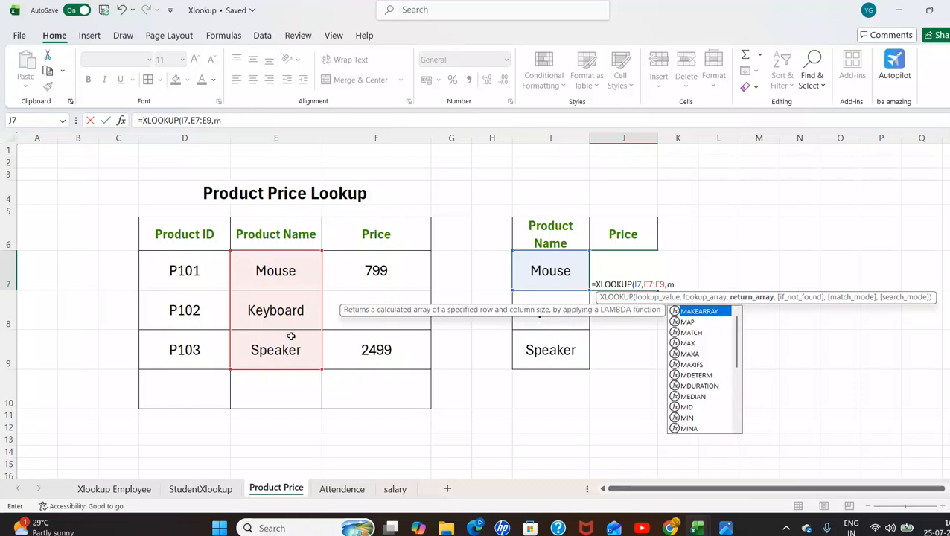
pyautogui.press('BackSpace')
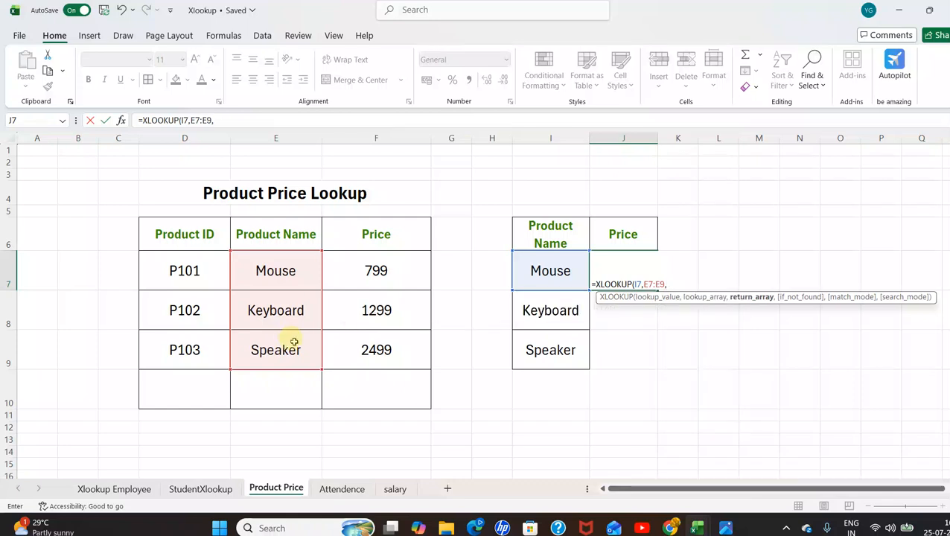
pyautogui.moveTo(399, 270); pyautogui.dragTo(402, 338)
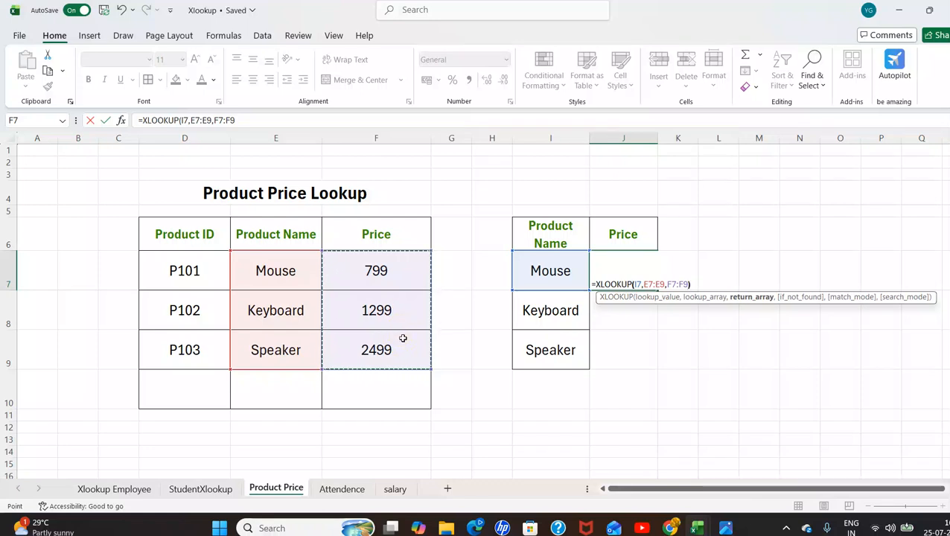
pyautogui.press('Return')
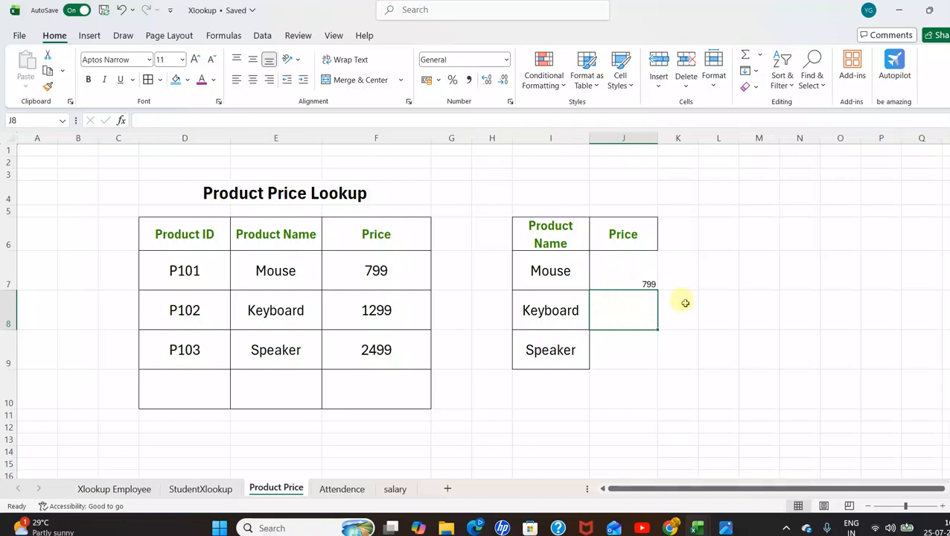
# Step: Fill the J7 price lookup formula down to J9 for the remaining product names
pyautogui.moveTo(632, 277); pyautogui.dragTo(630, 328)
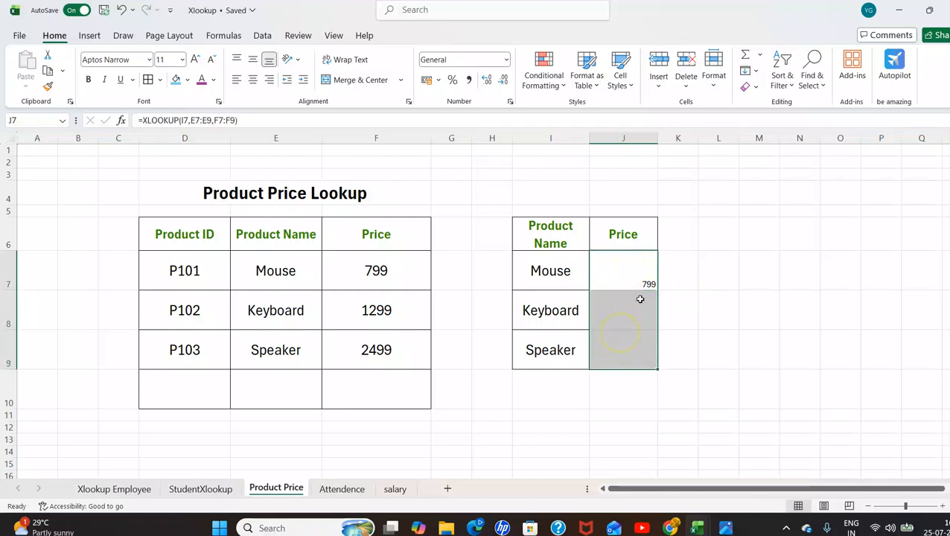
pyautogui.click(631, 271)
pyautogui.doubleClick(659, 289)
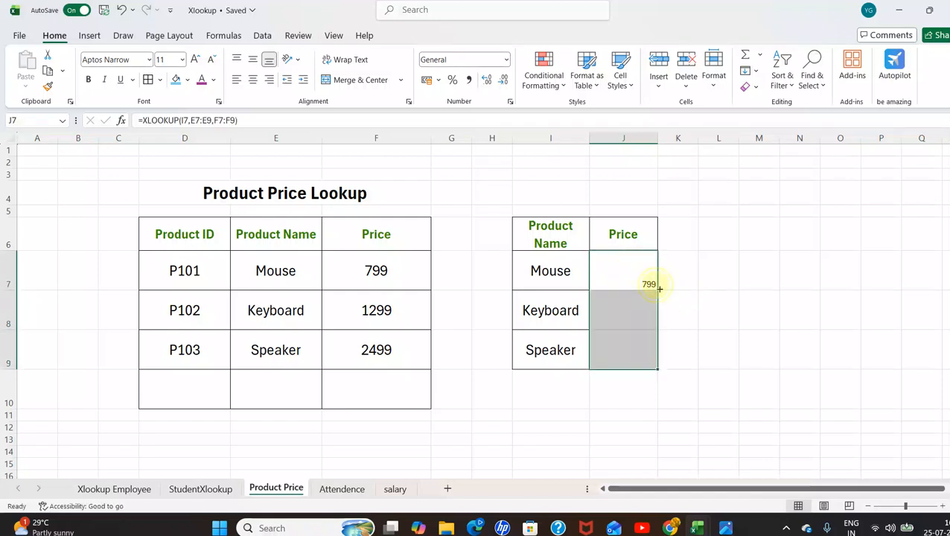
pyautogui.click(653, 265)
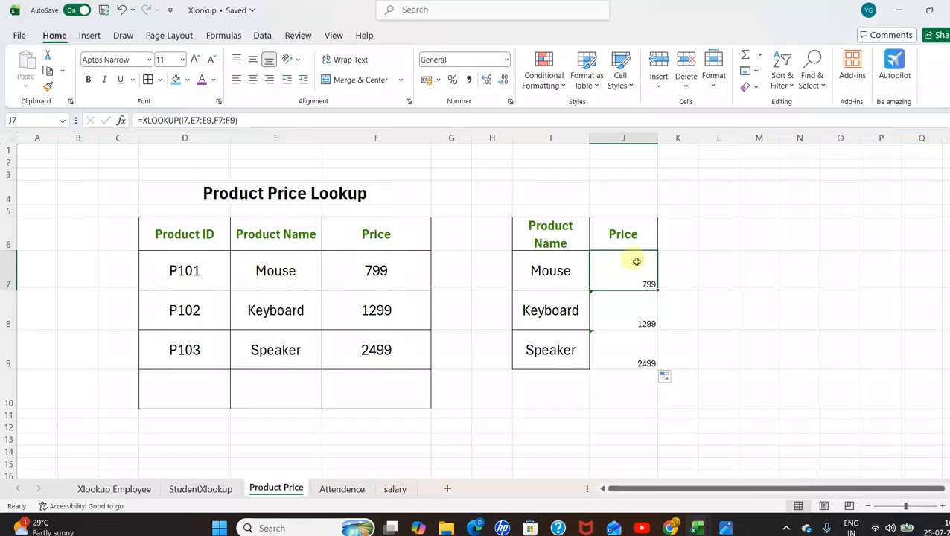
# Step: Copy the Product ID header from D6 to M6 with its formatting
pyautogui.click(207, 233)
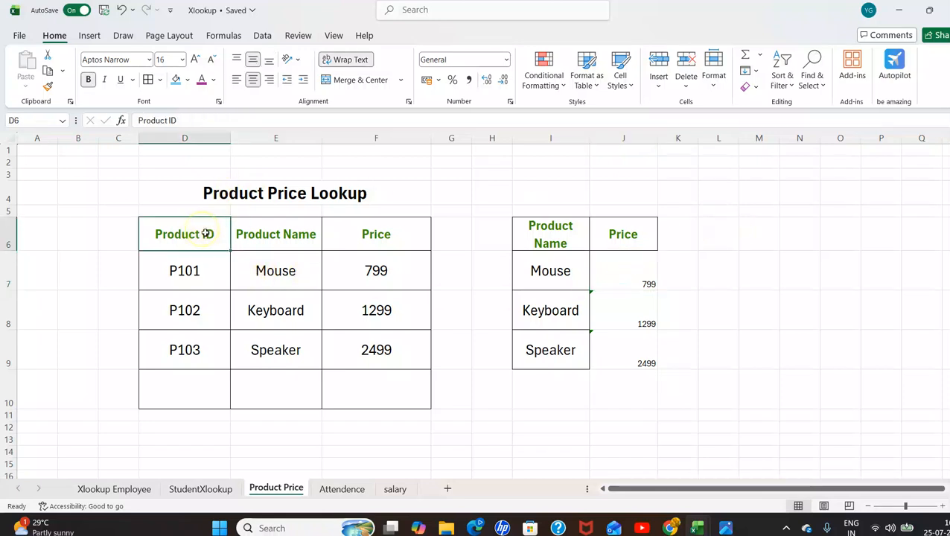
pyautogui.rightClick(197, 233)
pyautogui.click(238, 135)
pyautogui.click(747, 241)
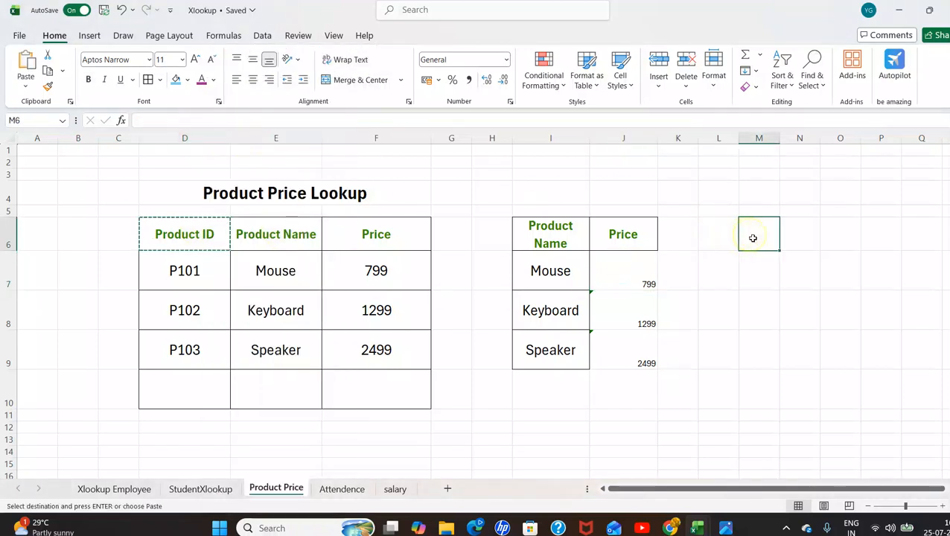
pyautogui.rightClick(753, 238)
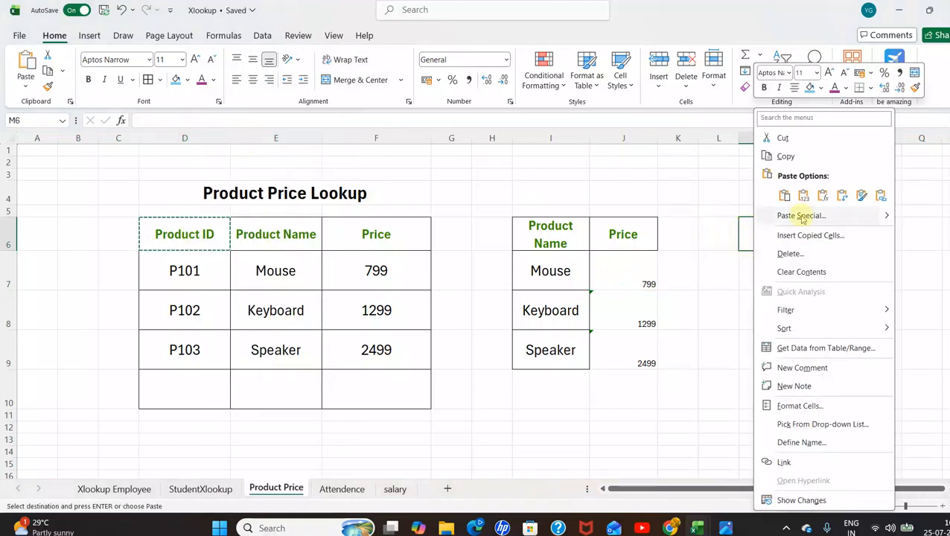
pyautogui.click(784, 195)
# Step: Copy the Price header from F6 to N6, beside the copied Product ID header
pyautogui.click(377, 233)
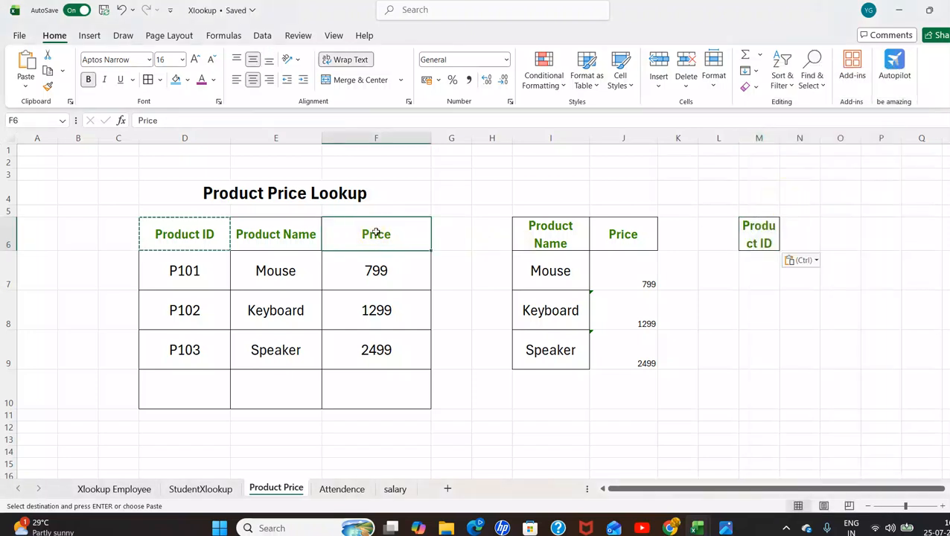
pyautogui.rightClick(377, 233)
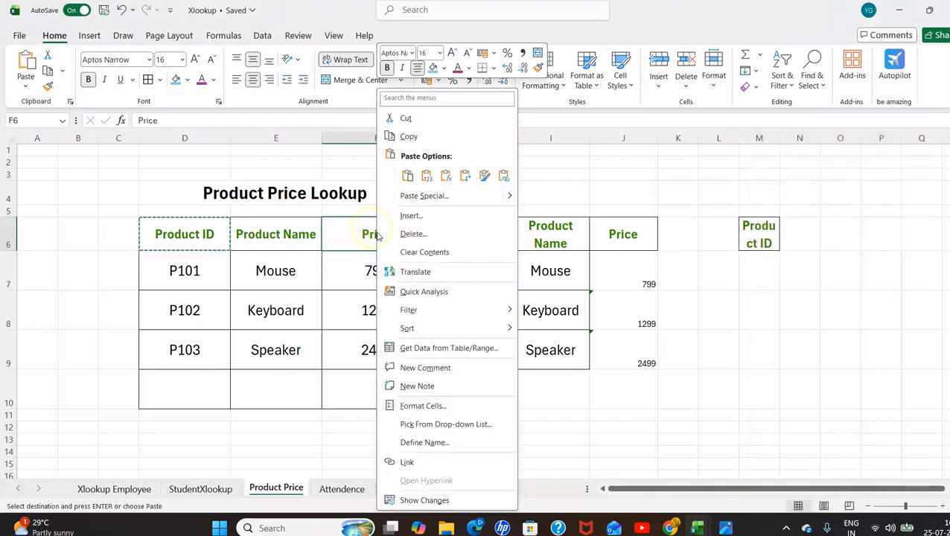
pyautogui.click(411, 139)
pyautogui.click(804, 238)
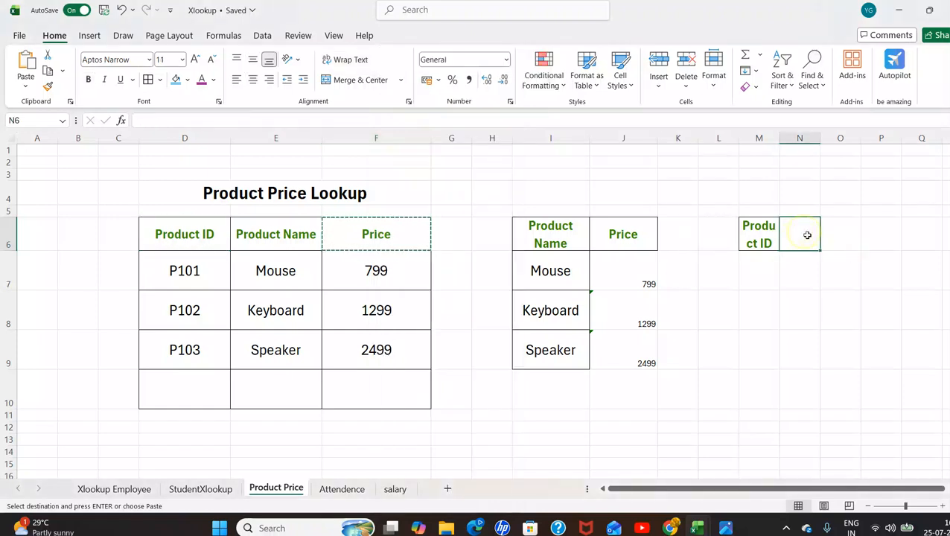
pyautogui.rightClick(808, 235)
pyautogui.click(833, 194)
# Step: Widen columns M and N so the Product ID and Price headers fit on one line
pyautogui.click(800, 269)
pyautogui.moveTo(784, 141); pyautogui.dragTo(874, 141)
pyautogui.click(800, 267)
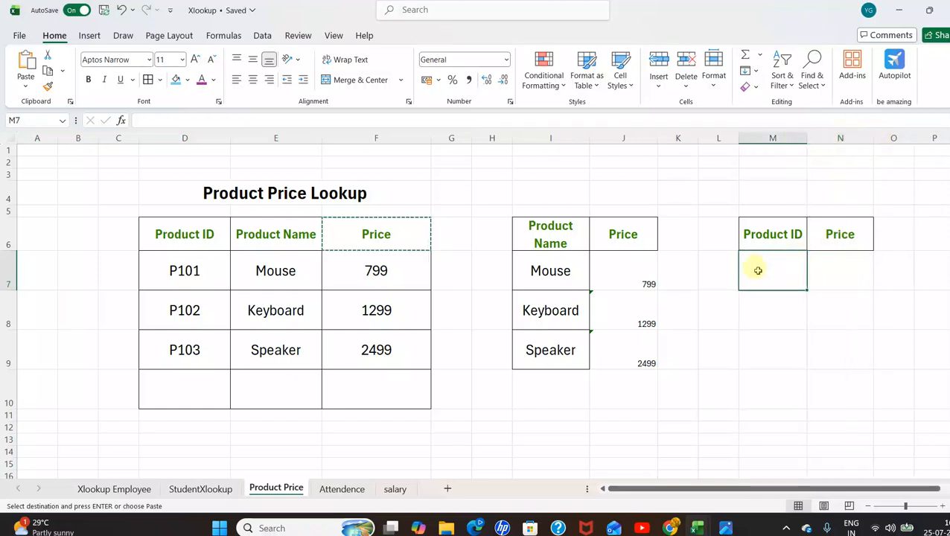
# Step: Copy the product IDs P101 to P103 from D7:D9 into M7:M9
pyautogui.moveTo(187, 270); pyautogui.dragTo(193, 343)
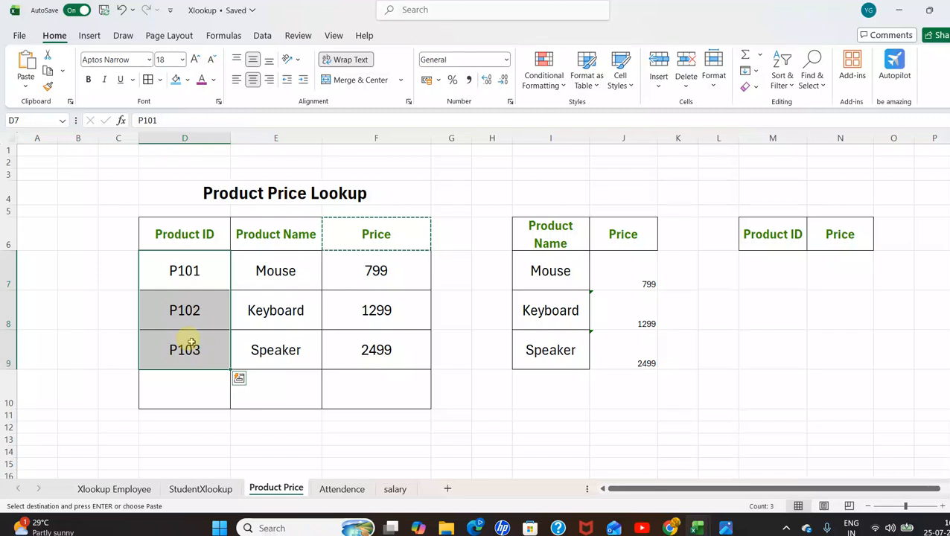
pyautogui.rightClick(192, 343)
pyautogui.click(223, 137)
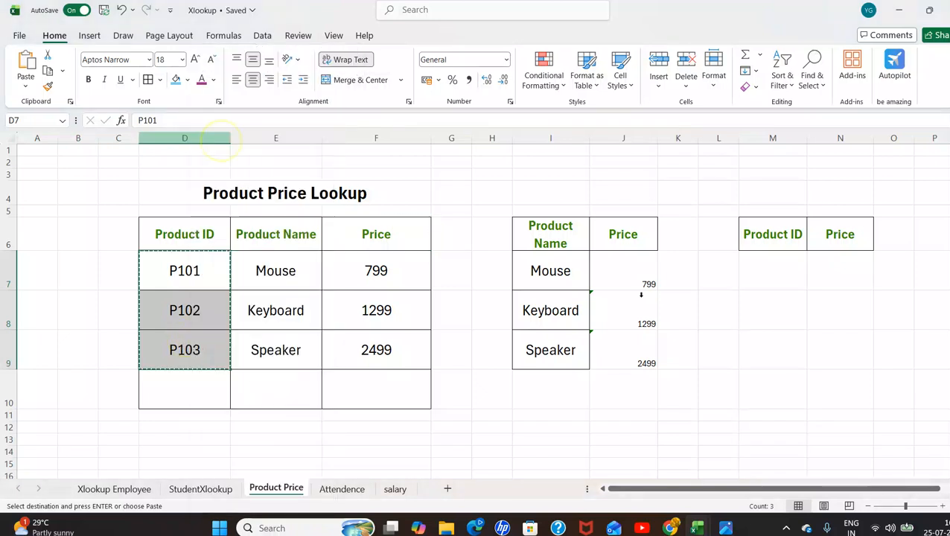
pyautogui.rightClick(768, 276)
pyautogui.click(801, 195)
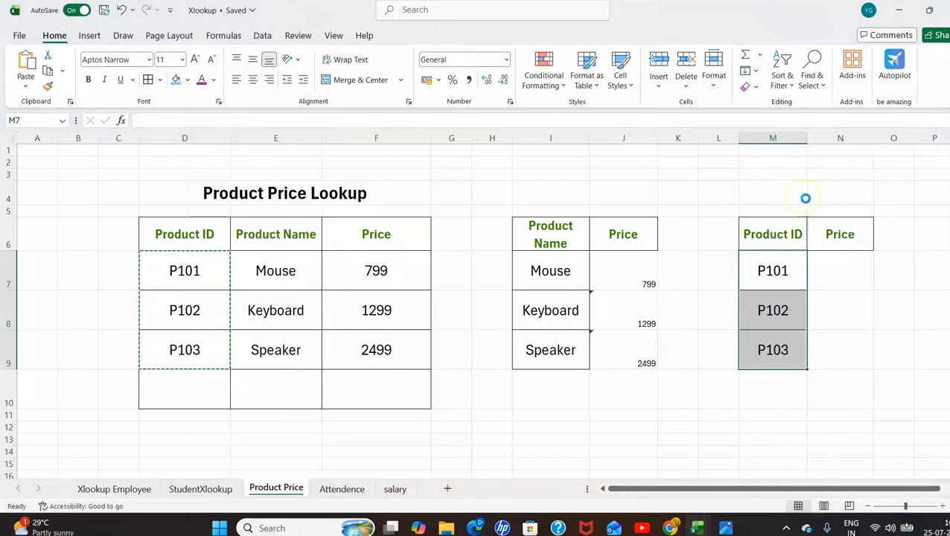
# Step: Enter =XLOOKUP(M7,D7:D9,F7:F9) in N7 to return the price for the product ID
pyautogui.click(848, 271)
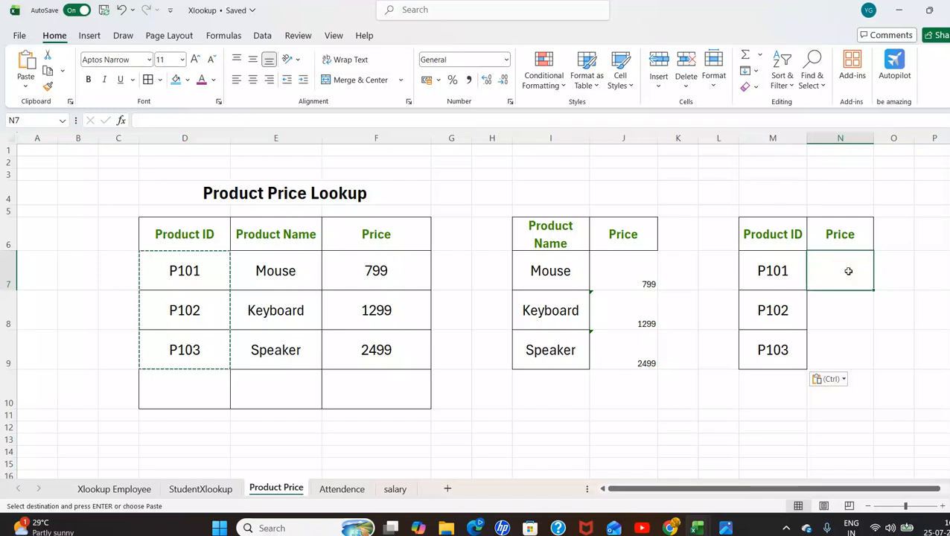
pyautogui.write('=')
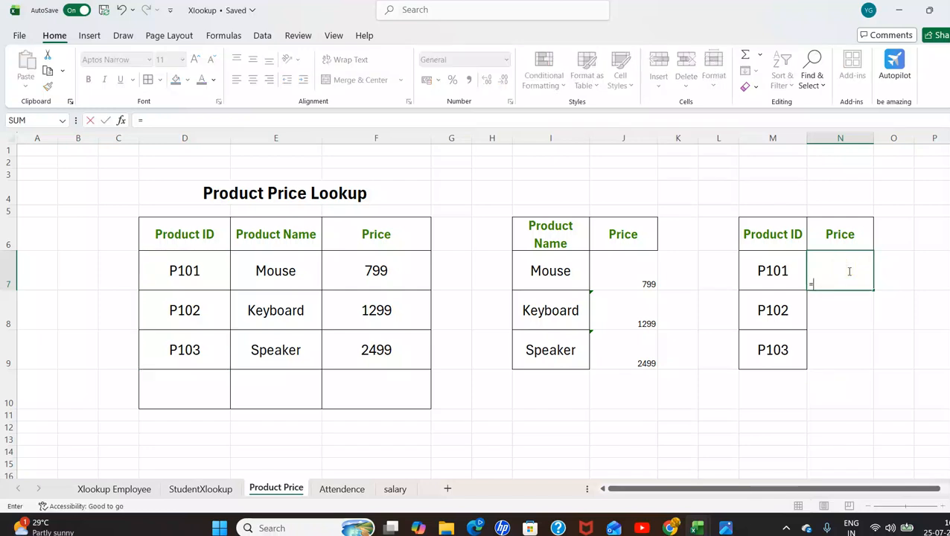
pyautogui.write('x')
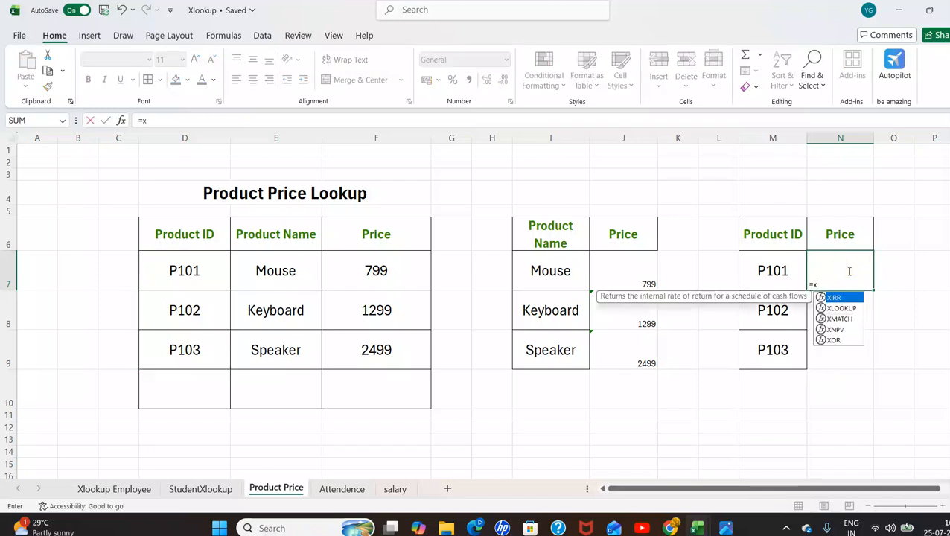
pyautogui.doubleClick(850, 310)
pyautogui.click(768, 271)
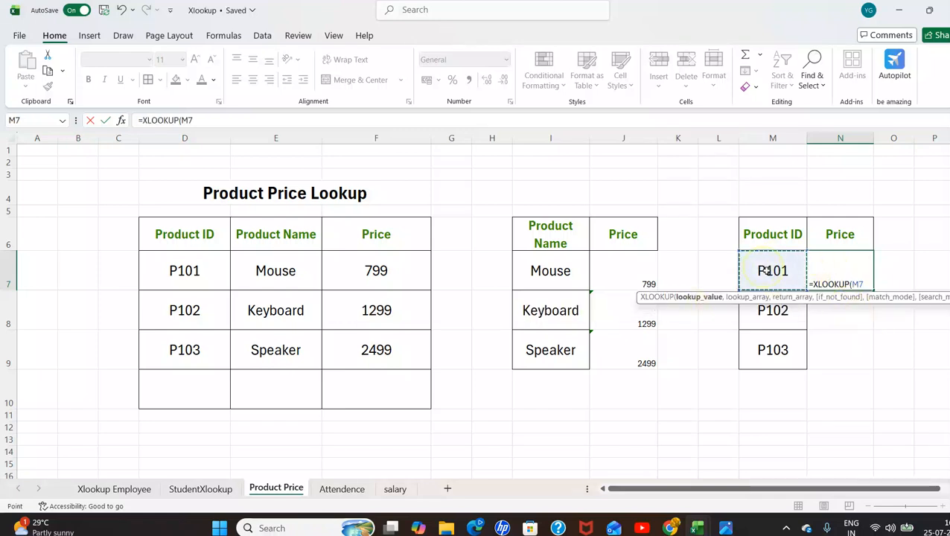
pyautogui.write(',')
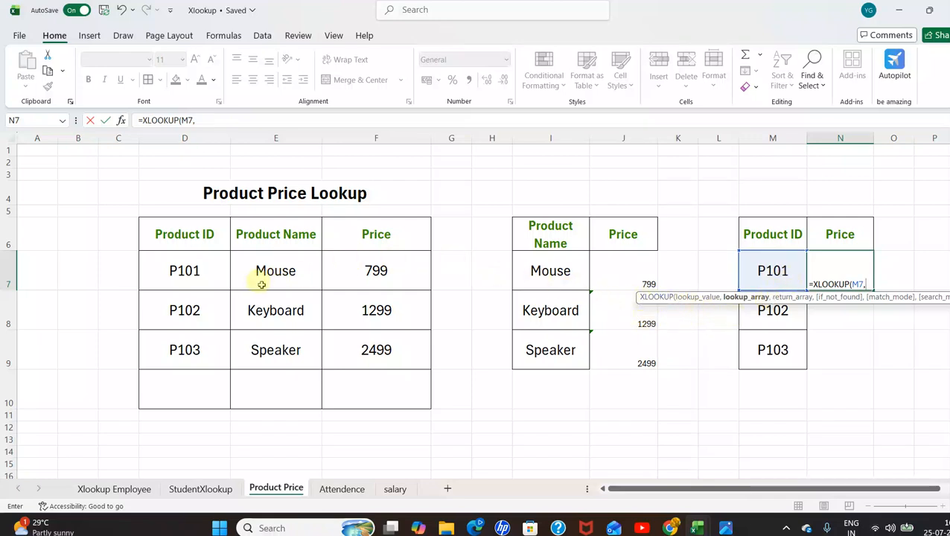
pyautogui.moveTo(214, 265); pyautogui.dragTo(200, 338)
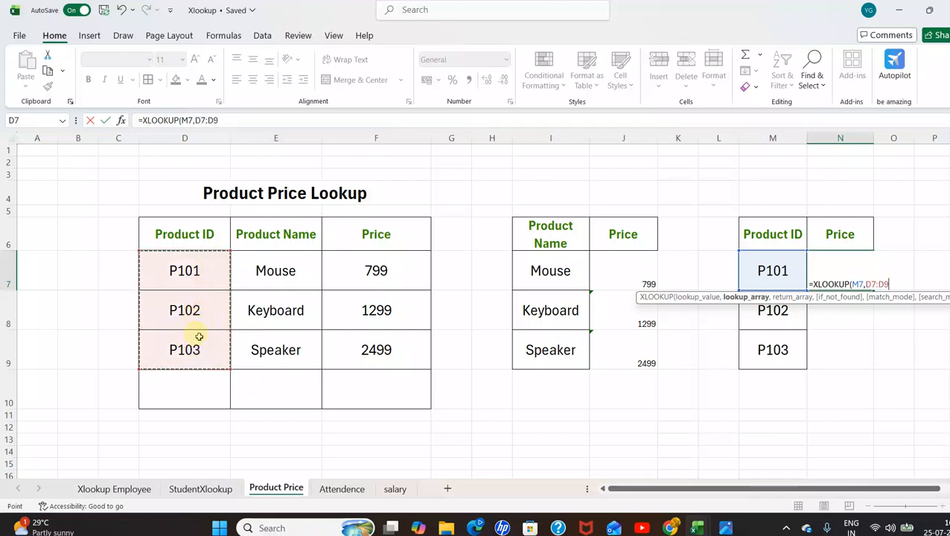
pyautogui.write(',')
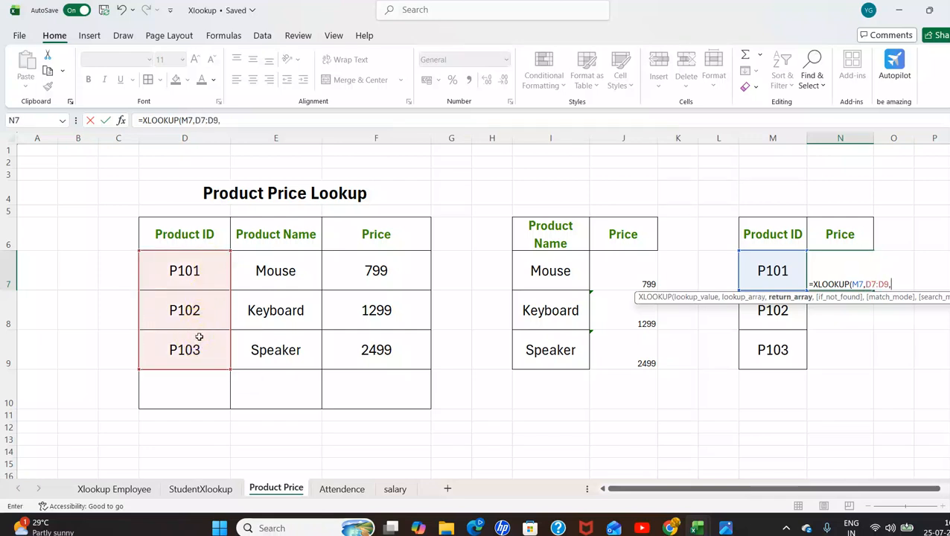
pyautogui.moveTo(376, 270); pyautogui.dragTo(383, 333)
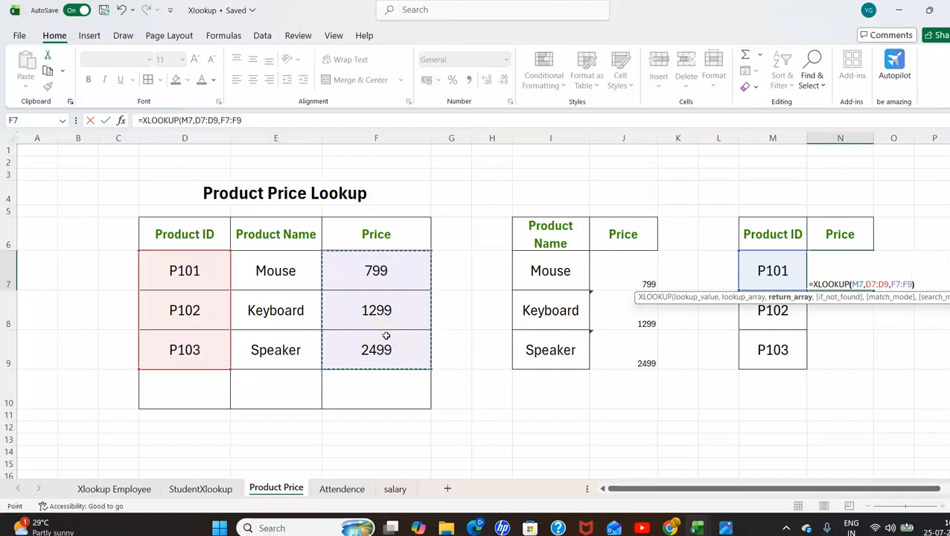
pyautogui.press('Return')
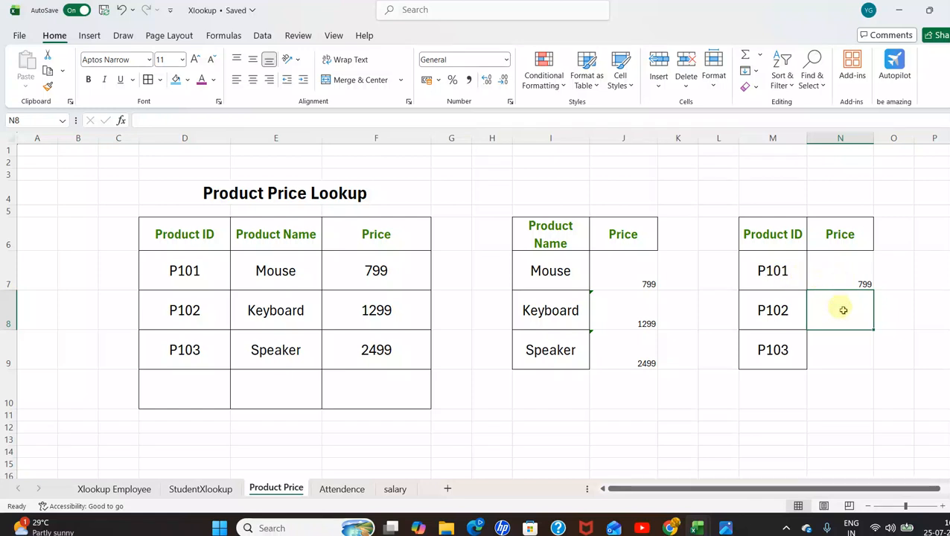
# Step: Fill the N7 formula down to N9 and centre N7:N9 horizontally and vertically
pyautogui.click(864, 262)
pyautogui.doubleClick(875, 290)
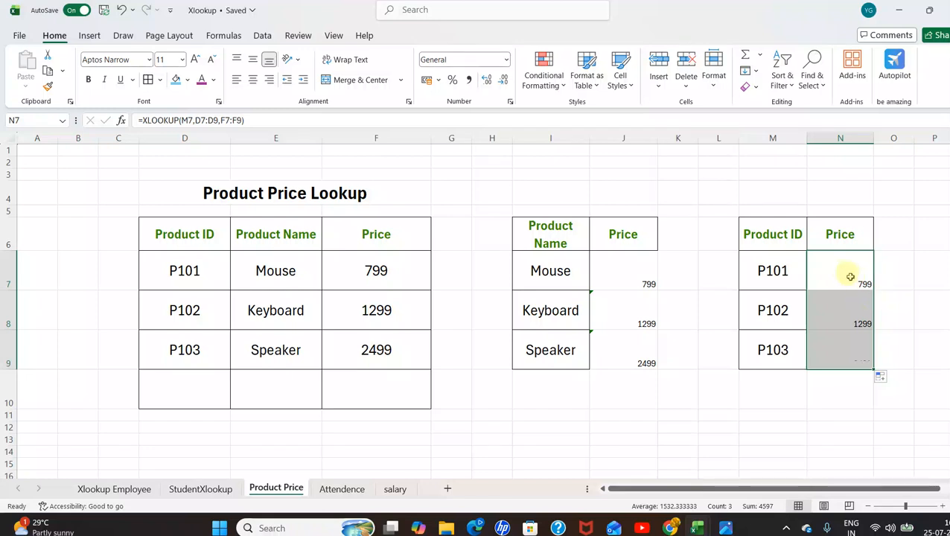
pyautogui.moveTo(837, 268); pyautogui.dragTo(832, 342)
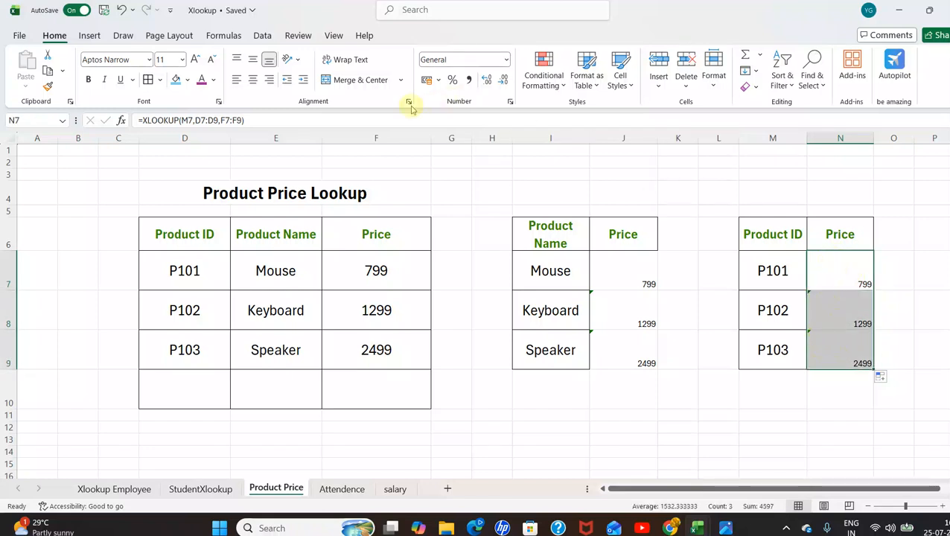
pyautogui.click(252, 80)
pyautogui.click(252, 59)
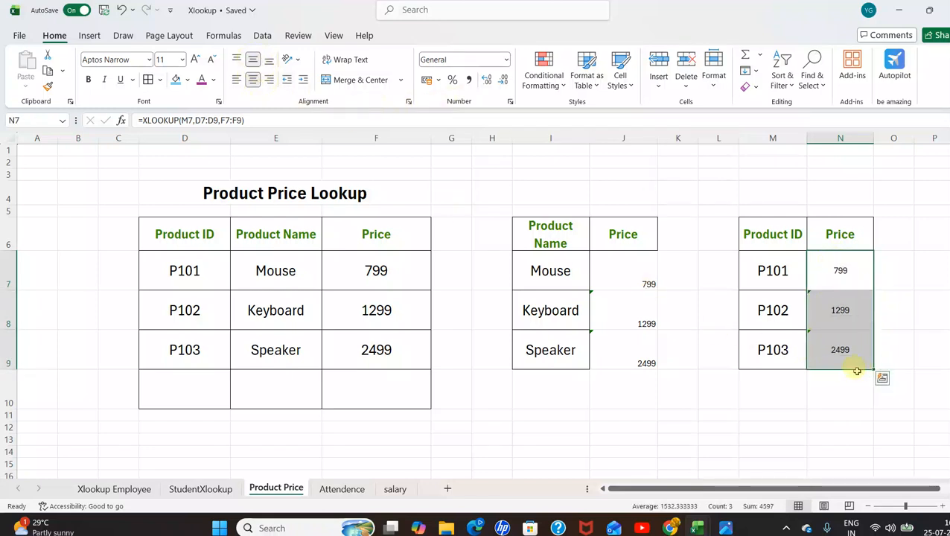
pyautogui.click(638, 381)
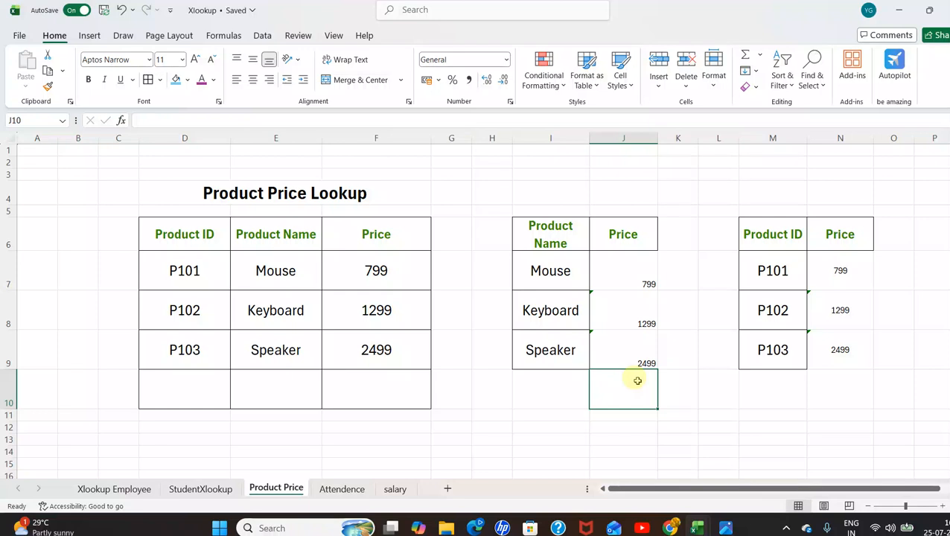
# Step: Open the Attendence sheet at the title of the Attendance Lookup table
pyautogui.click(337, 490)
pyautogui.scroll(1, 428, 390)
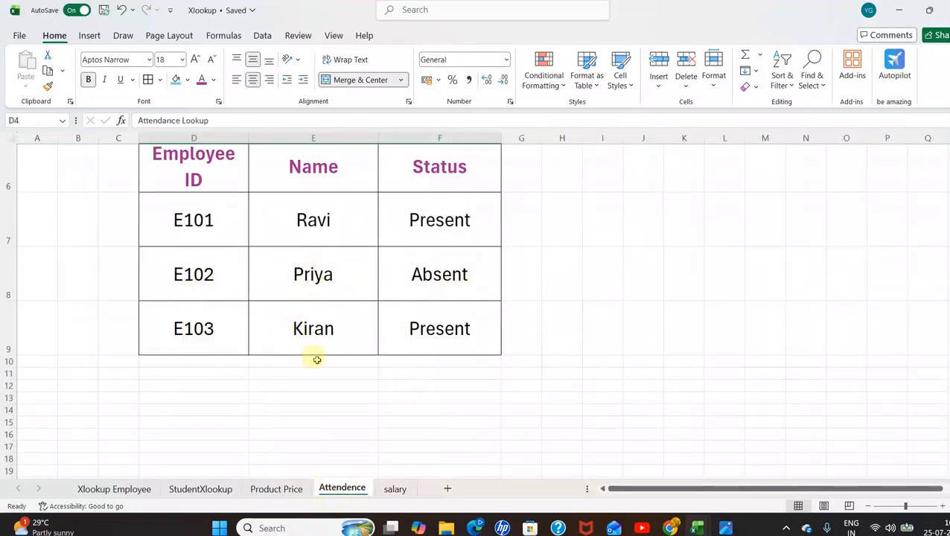
pyautogui.scroll(2, 365, 382)
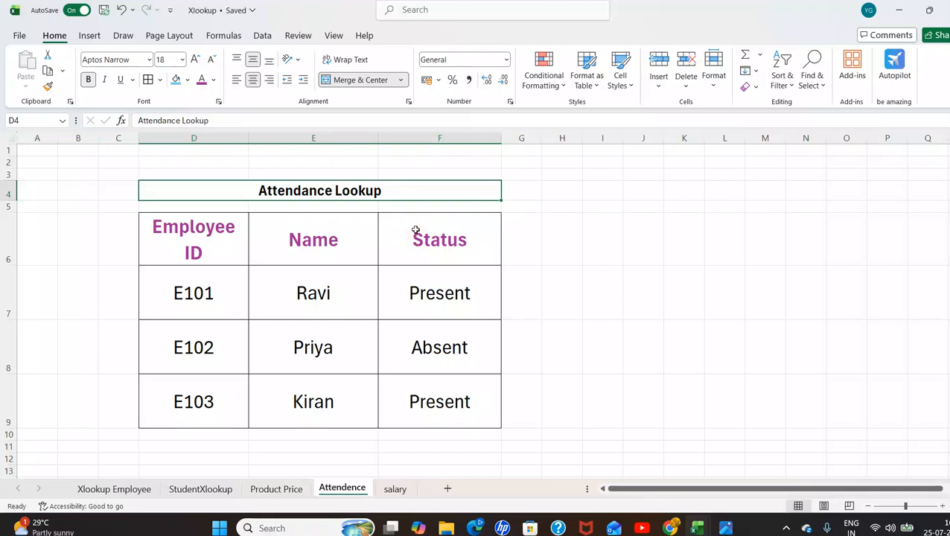
pyautogui.click(643, 244)
pyautogui.write('=')
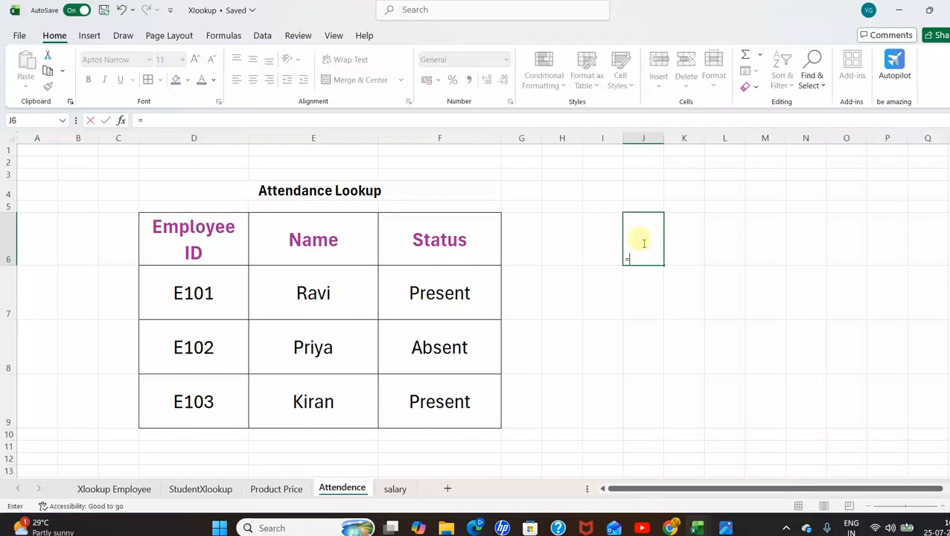
pyautogui.press('BackSpace')
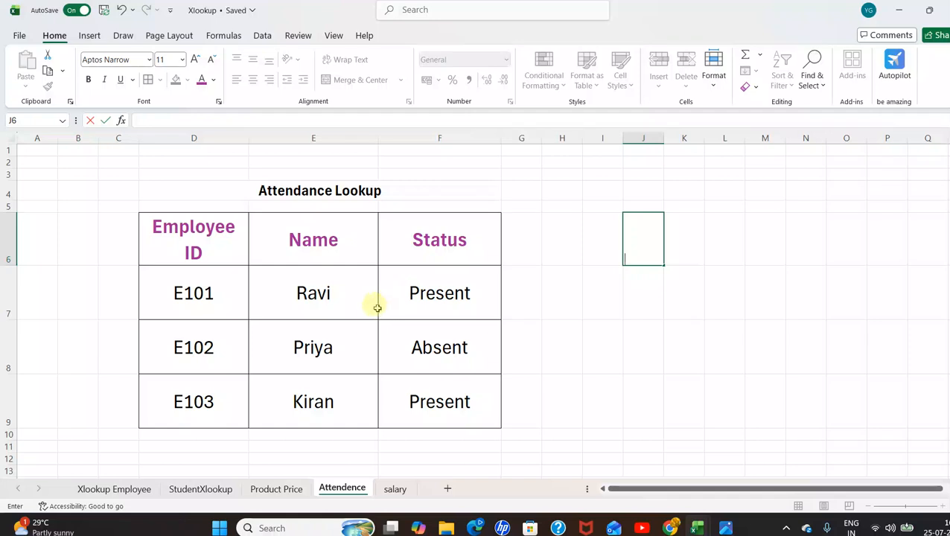
# Step: Copy the Name header from E6 to J6 with its formatting
pyautogui.moveTo(331, 252)
pyautogui.mouseDown()
pyautogui.moveTo(402, 245)
pyautogui.moveTo(347, 243)
pyautogui.mouseUp()
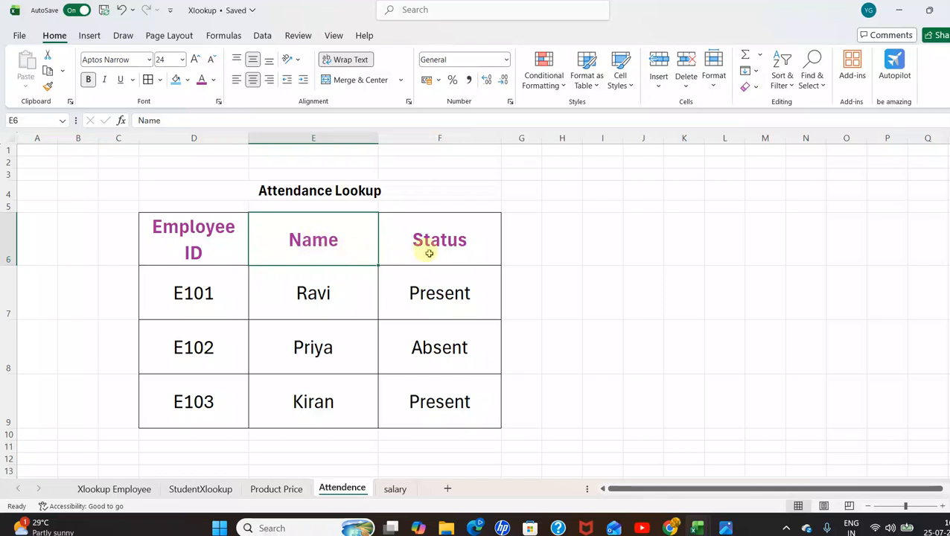
pyautogui.rightClick(337, 251)
pyautogui.click(373, 137)
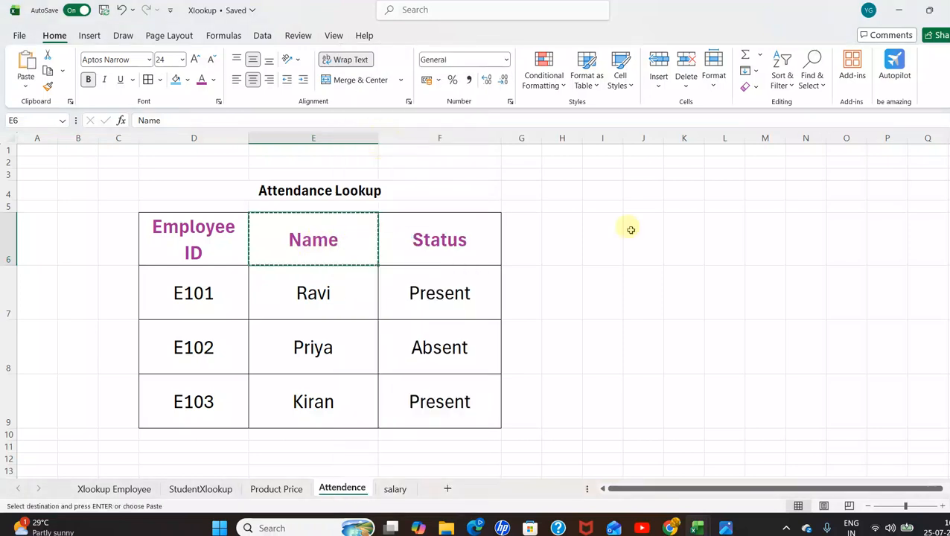
pyautogui.click(658, 246)
pyautogui.rightClick(658, 246)
pyautogui.click(683, 196)
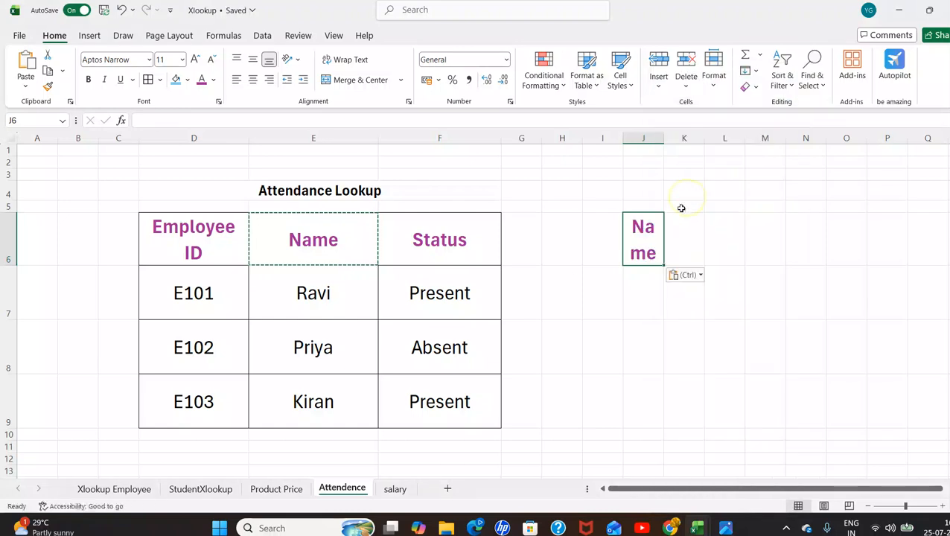
# Step: Copy the Status header from F6 to K6 with its formatting
pyautogui.click(533, 318)
pyautogui.rightClick(446, 243)
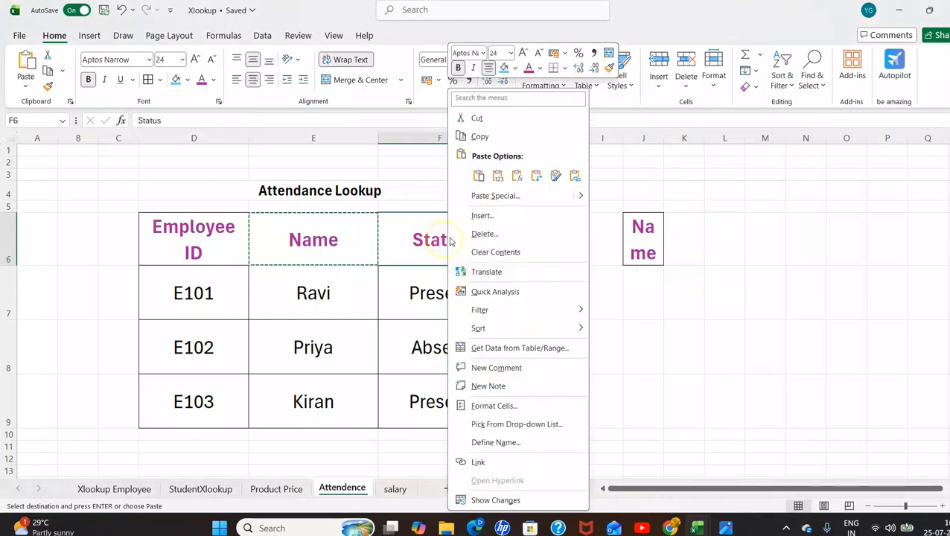
pyautogui.click(490, 140)
pyautogui.rightClick(689, 240)
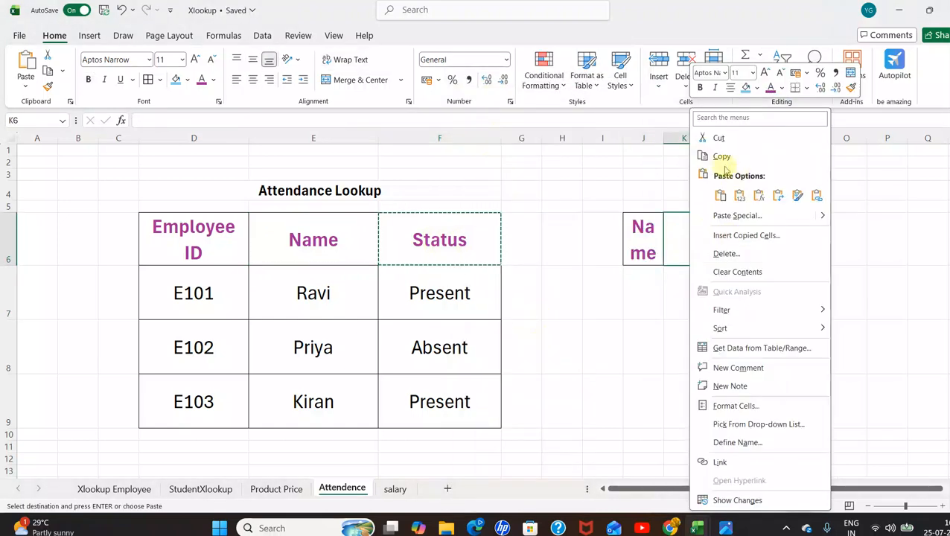
pyautogui.click(721, 196)
# Step: Widen columns J and K so the Name and Status headers each fit on one line
pyautogui.click(740, 290)
pyautogui.moveTo(664, 135); pyautogui.dragTo(768, 140)
pyautogui.click(693, 298)
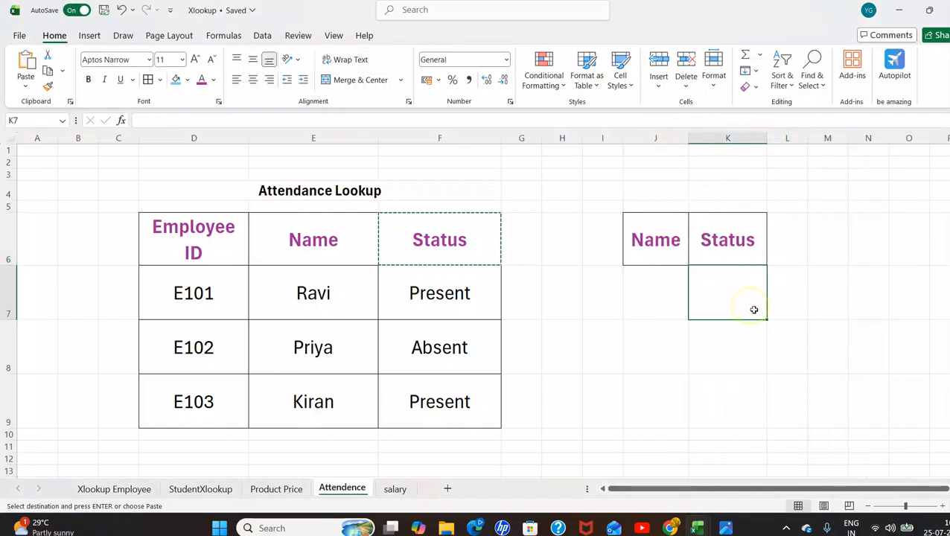
pyautogui.click(666, 285)
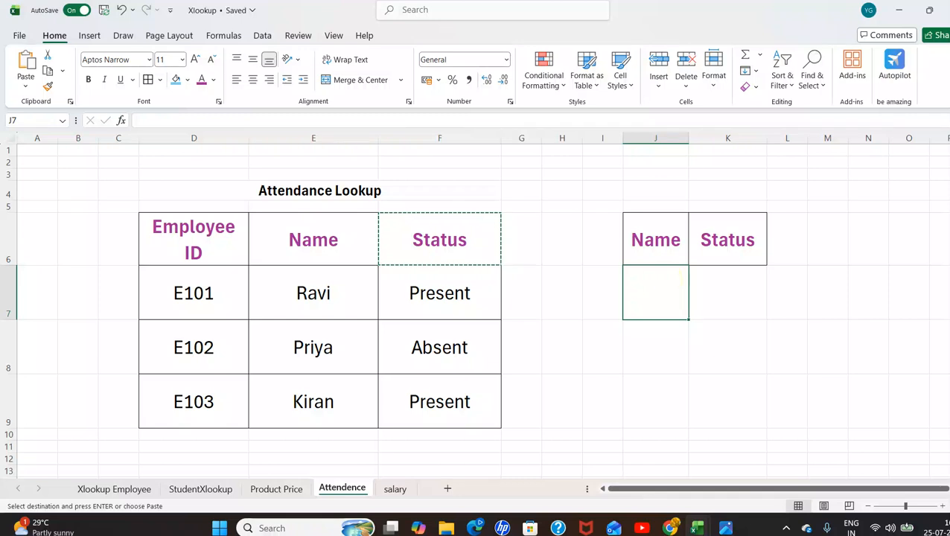
pyautogui.moveTo(372, 316); pyautogui.dragTo(325, 396)
pyautogui.rightClick(326, 400)
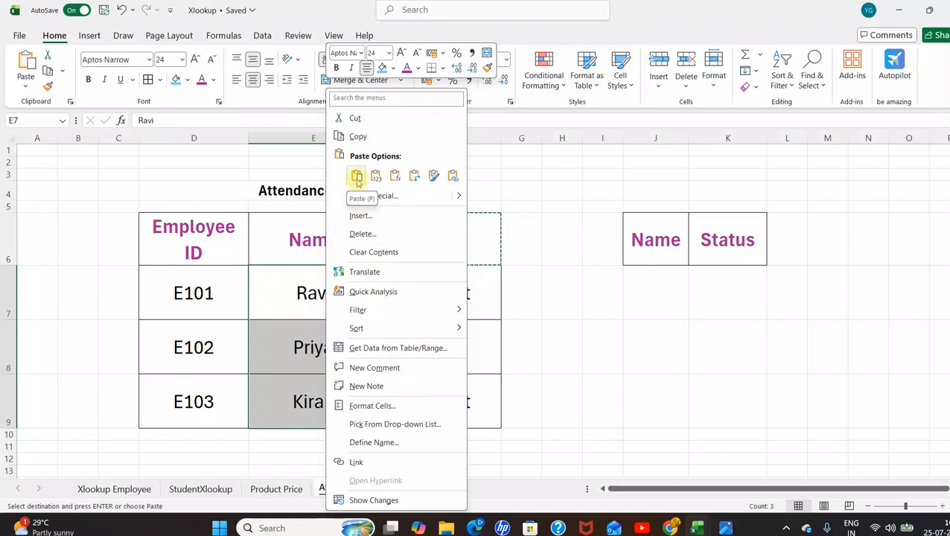
pyautogui.click(313, 239)
# Step: Copy the Name column with its header from E6:E9 to J7:J10, keeping the formatting
pyautogui.moveTo(308, 226); pyautogui.dragTo(317, 385)
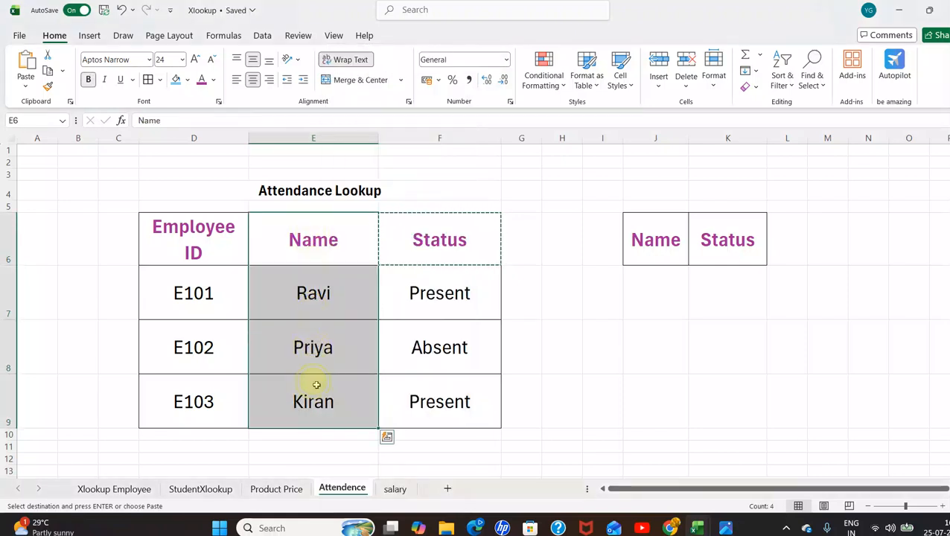
pyautogui.rightClick(317, 385)
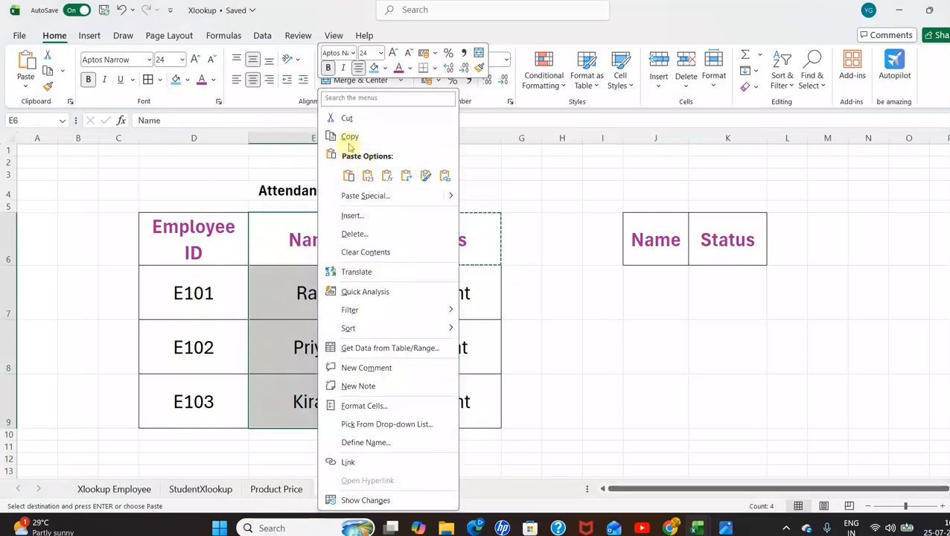
pyautogui.click(350, 137)
pyautogui.rightClick(660, 293)
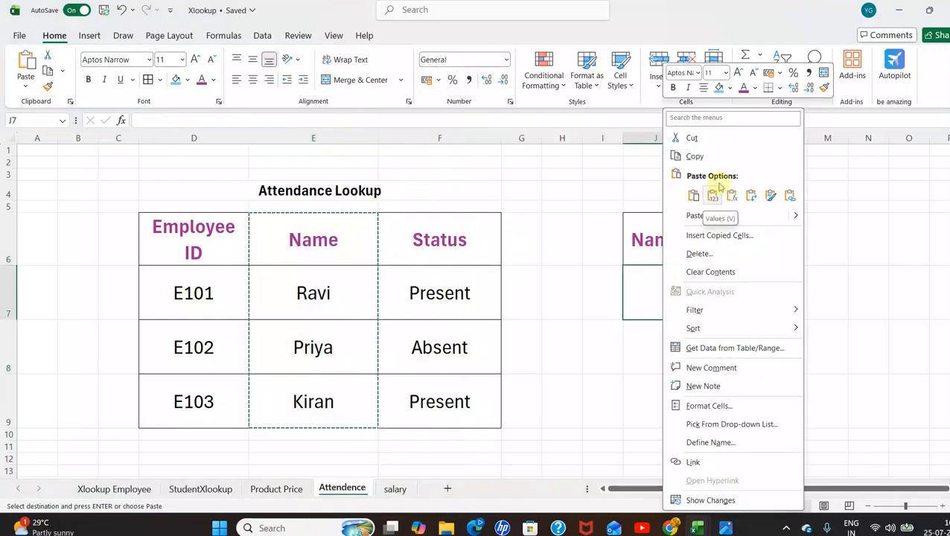
pyautogui.click(693, 195)
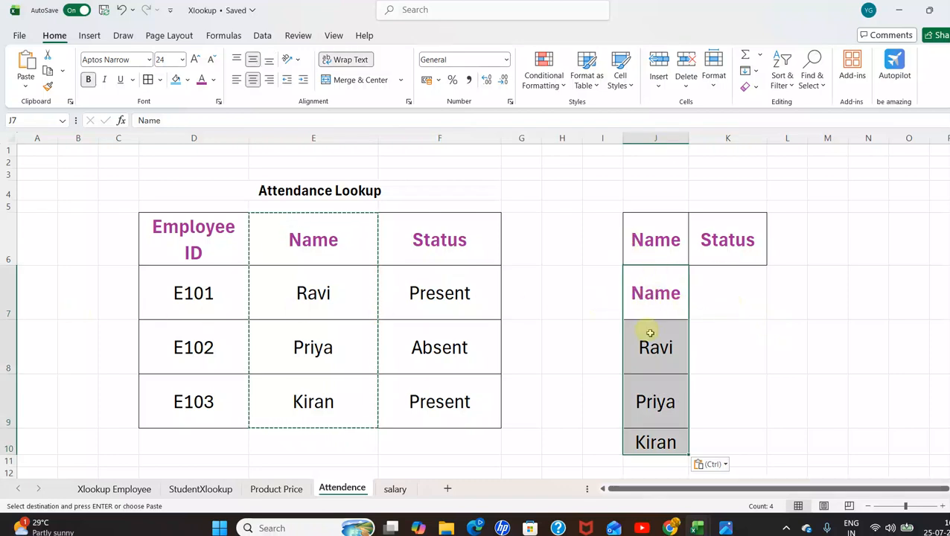
# Step: Clear the duplicate Name header from J7
pyautogui.click(673, 292)
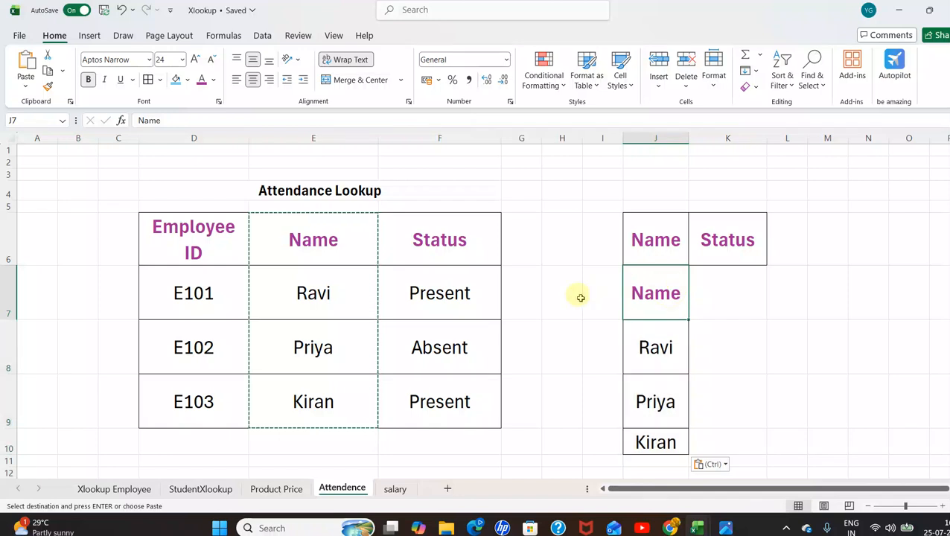
pyautogui.press('BackSpace')
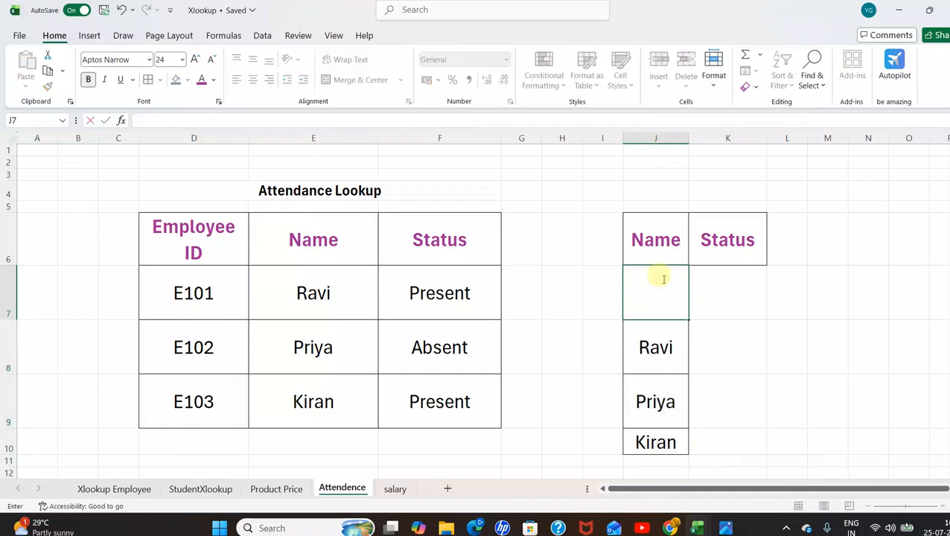
pyautogui.click(700, 298)
pyautogui.click(572, 292)
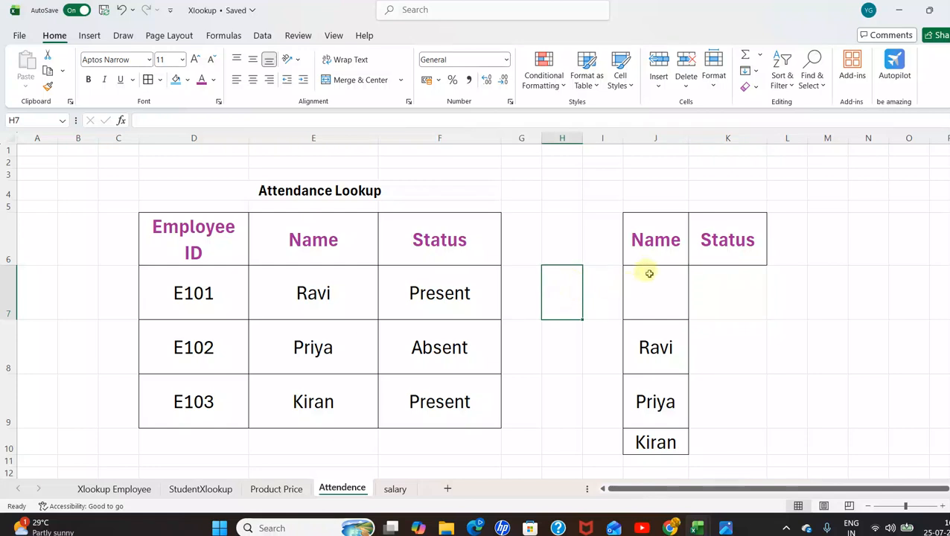
# Step: Copy the Name and Status headers from J6:K6 to J7:K7, directly above the pasted names
pyautogui.moveTo(647, 240); pyautogui.dragTo(716, 241)
pyautogui.rightClick(716, 241)
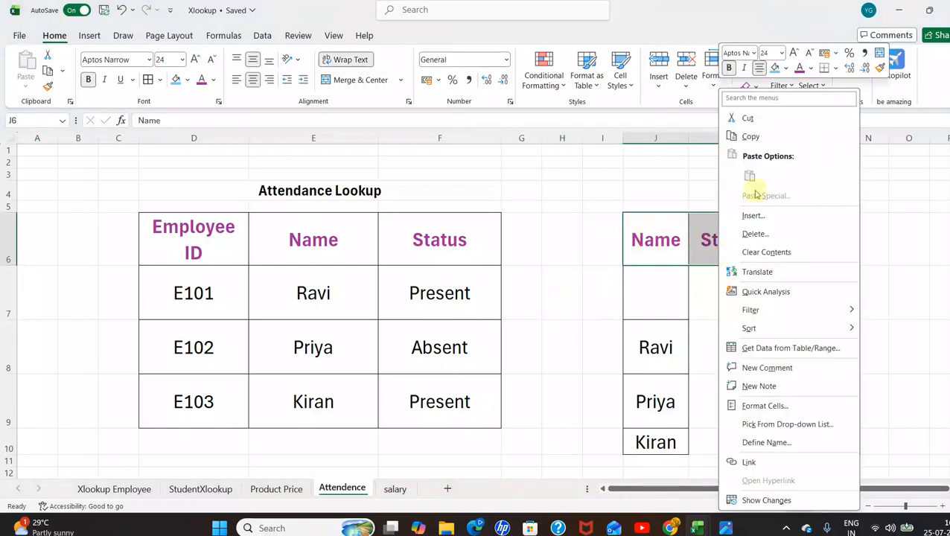
pyautogui.click(751, 137)
pyautogui.moveTo(668, 295); pyautogui.dragTo(693, 295)
pyautogui.rightClick(693, 295)
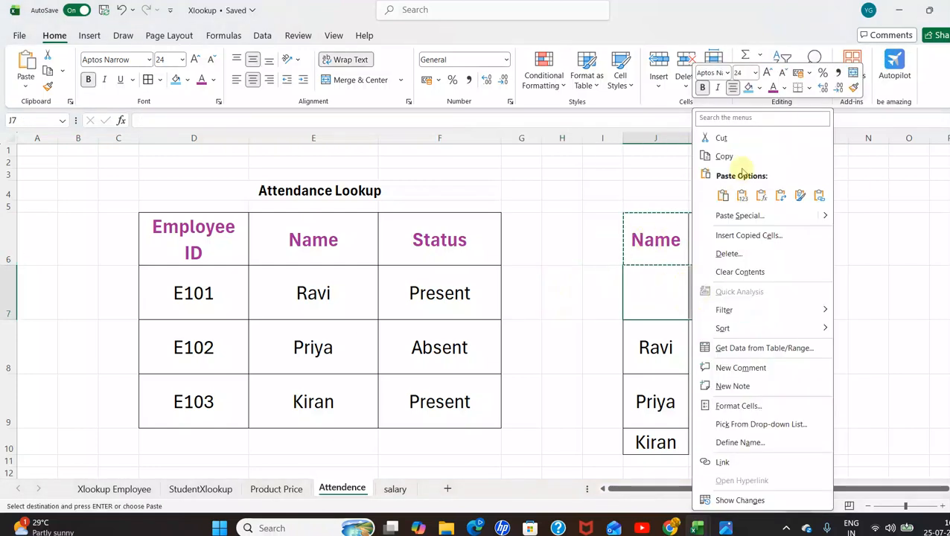
pyautogui.click(723, 195)
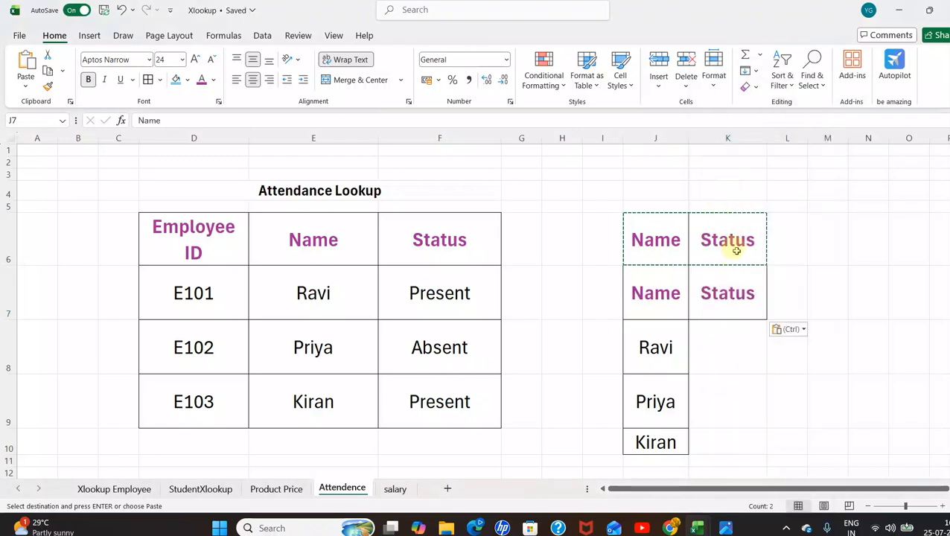
# Step: Clear the Name and Status header text from J6 and K6
pyautogui.moveTo(690, 248); pyautogui.dragTo(695, 240)
pyautogui.press('BackSpace')
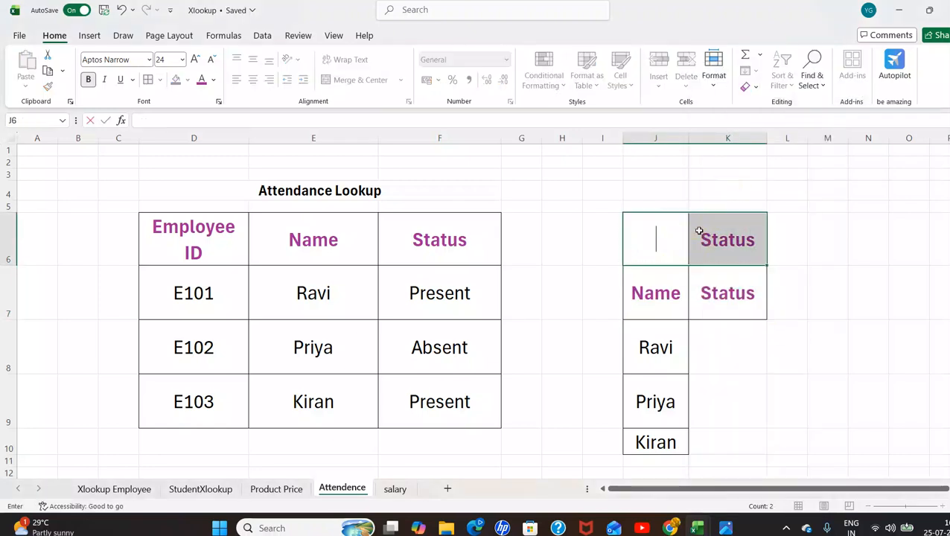
pyautogui.click(703, 239)
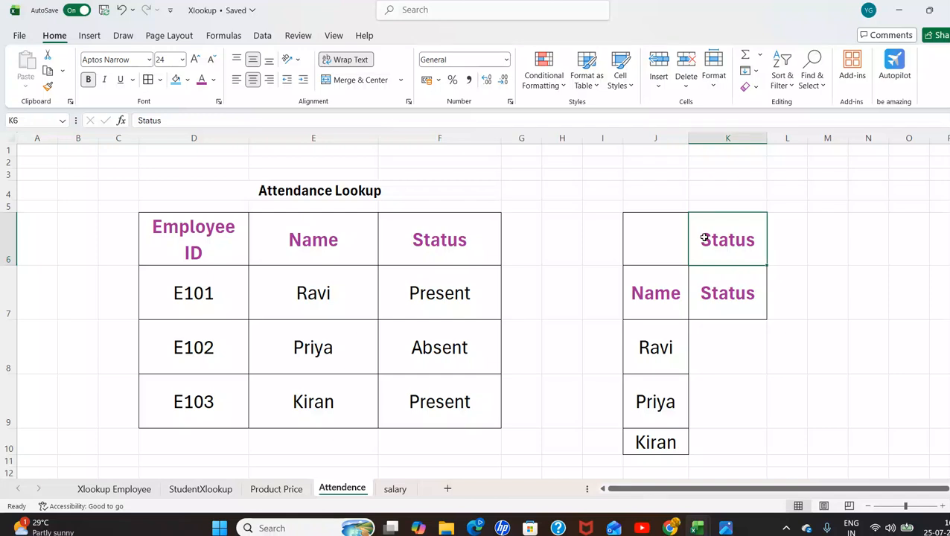
pyautogui.press('BackSpace')
# Step: Enter =XLOOKUP(J8,E7:E9,F7:F9) in K8 to return the attendance status for the name
pyautogui.click(716, 333)
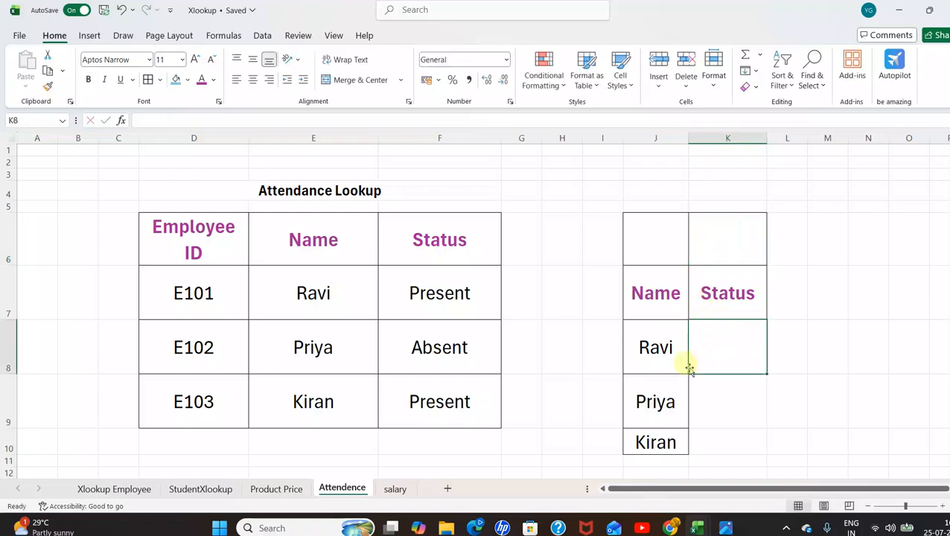
pyautogui.write('=')
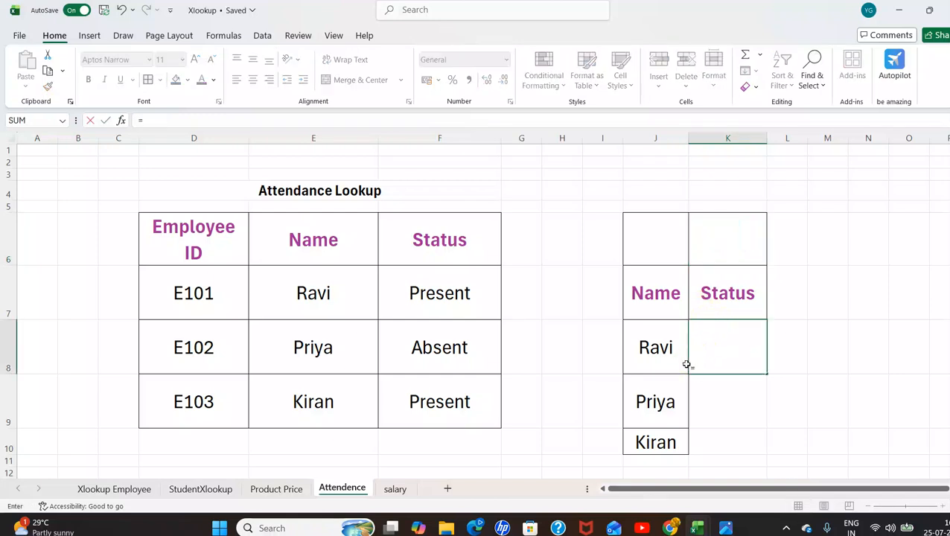
pyautogui.write('x')
pyautogui.doubleClick(723, 392)
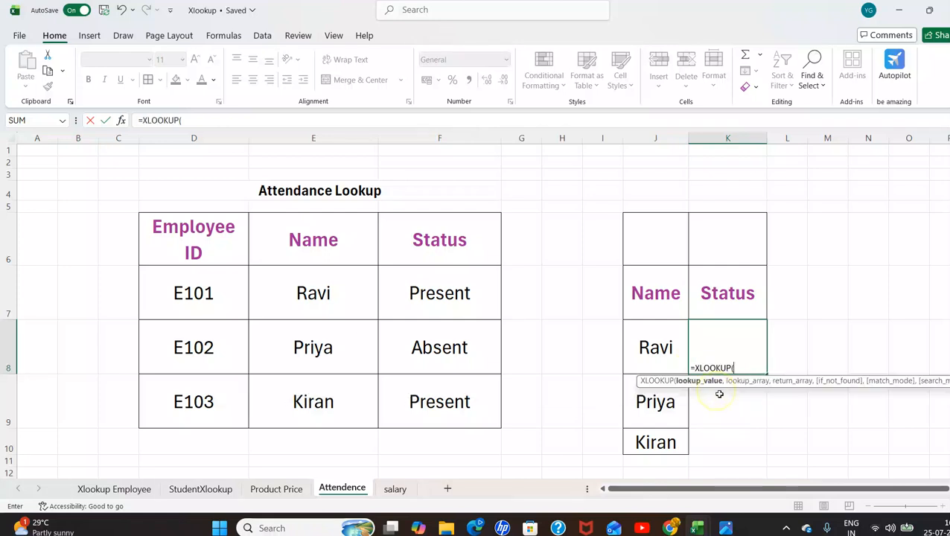
pyautogui.click(662, 355)
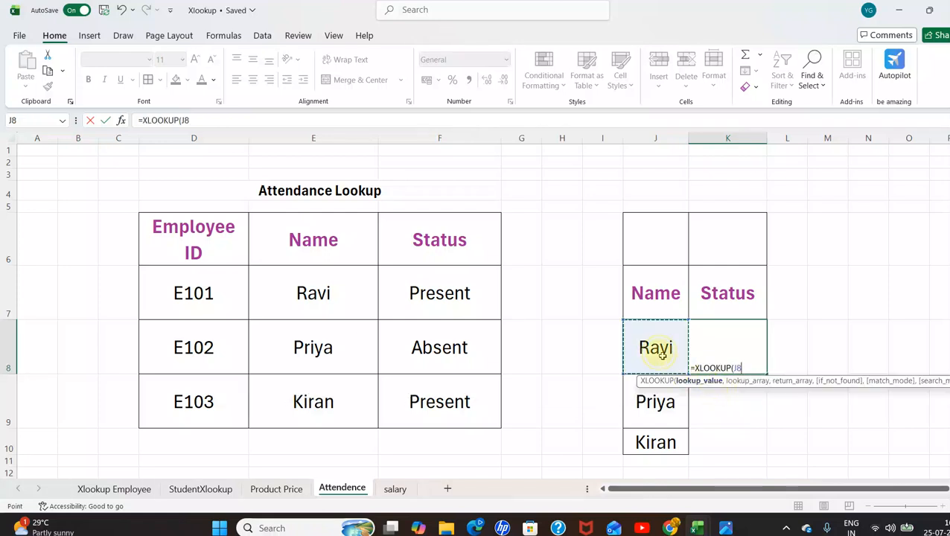
pyautogui.write(',')
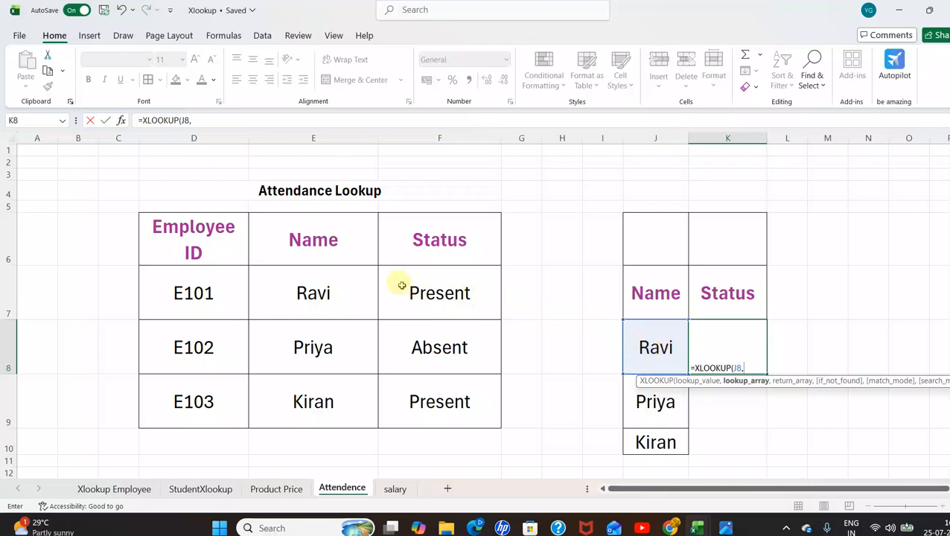
pyautogui.moveTo(335, 290); pyautogui.dragTo(331, 378)
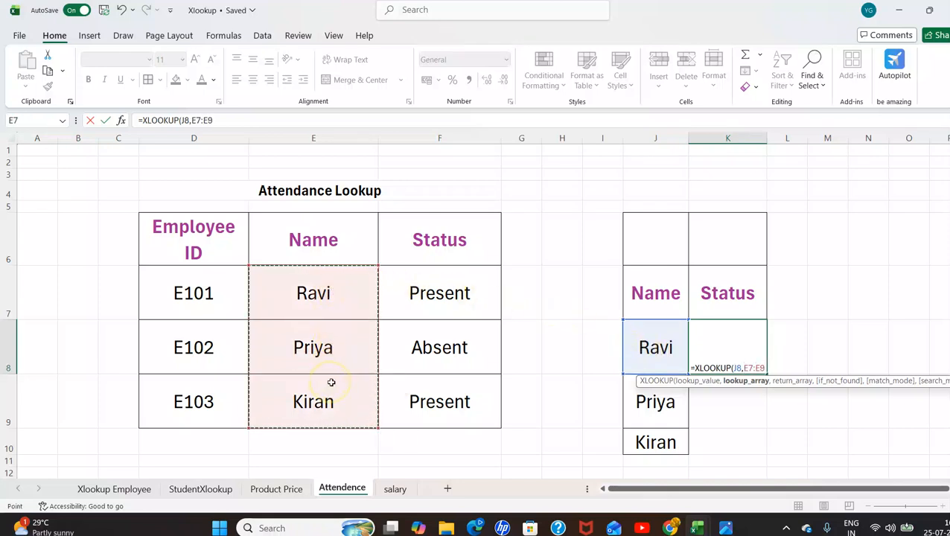
pyautogui.write(',')
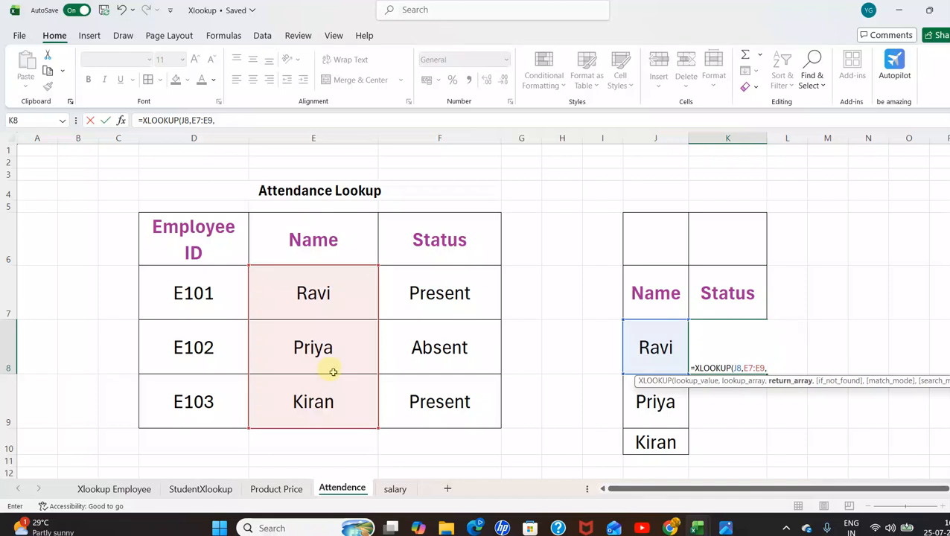
pyautogui.moveTo(461, 287); pyautogui.dragTo(460, 383)
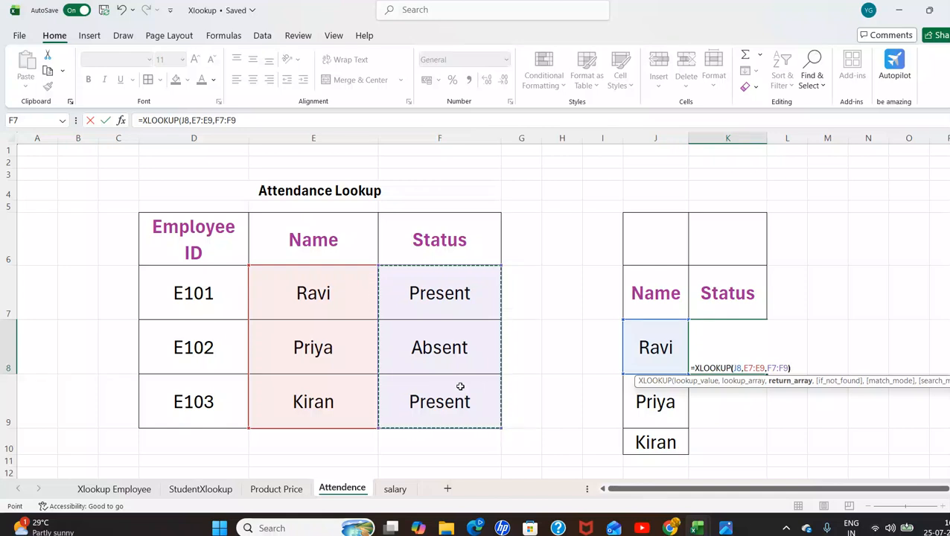
pyautogui.write(')')
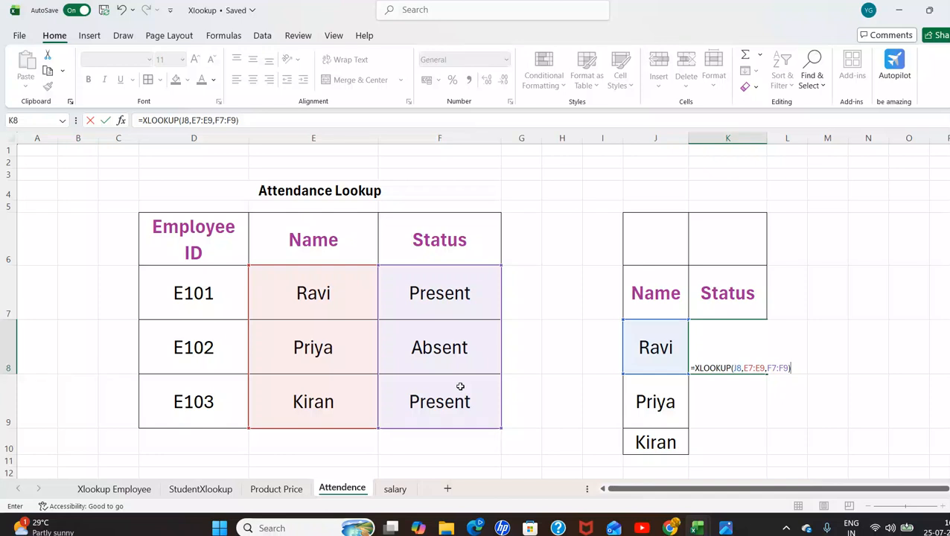
pyautogui.press('Return')
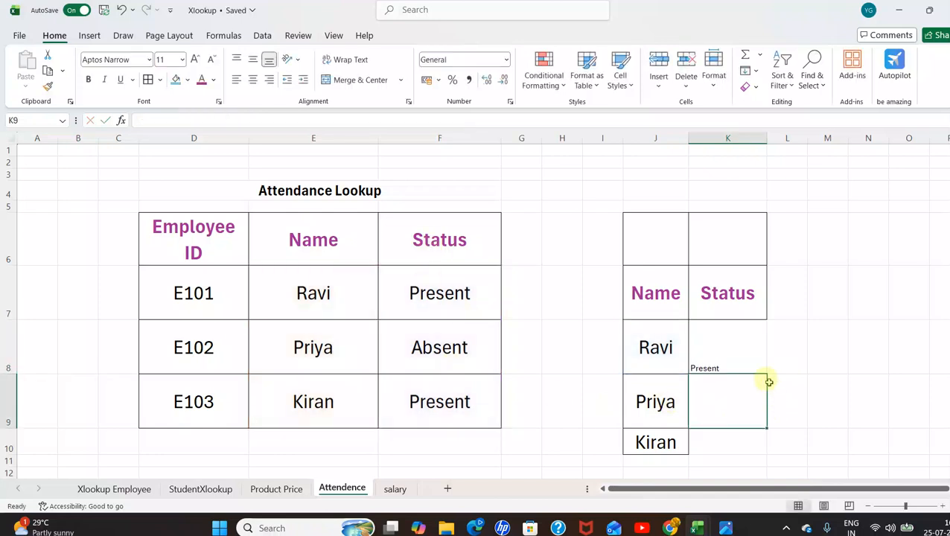
# Step: Fill the K8 formula down to K10
pyautogui.click(717, 350)
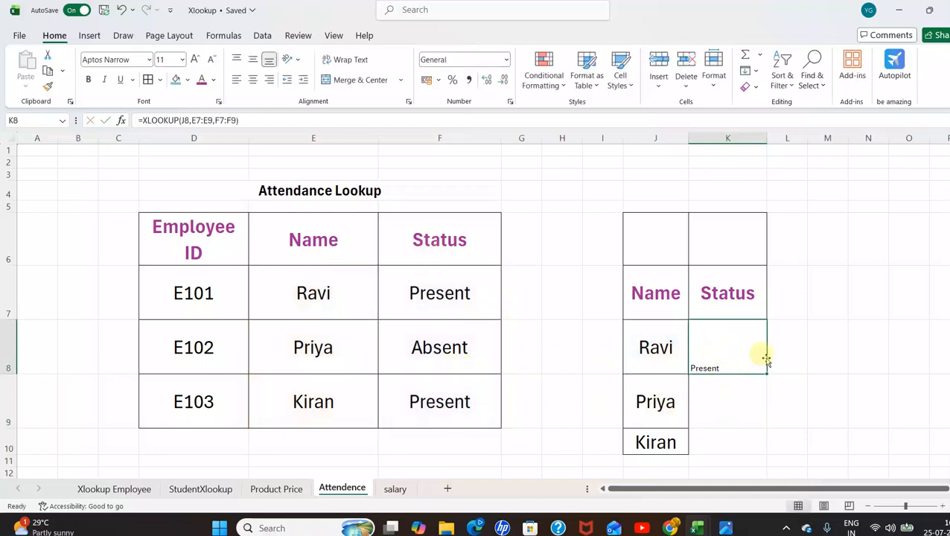
pyautogui.doubleClick(766, 374)
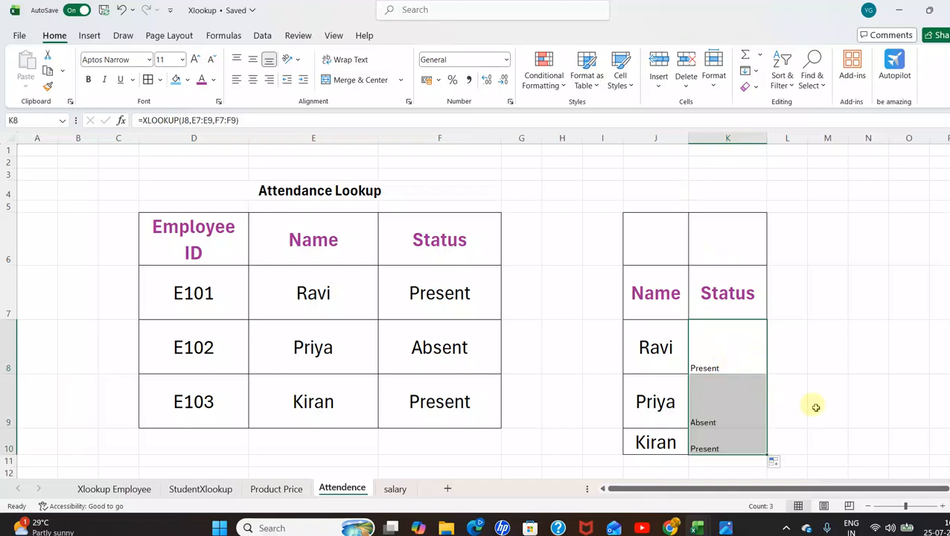
pyautogui.click(864, 406)
# Step: Centre the status results in K8:K10 horizontally and vertically and increase their font size
pyautogui.scroll(-1, 744, 307)
pyautogui.moveTo(718, 303); pyautogui.dragTo(728, 403)
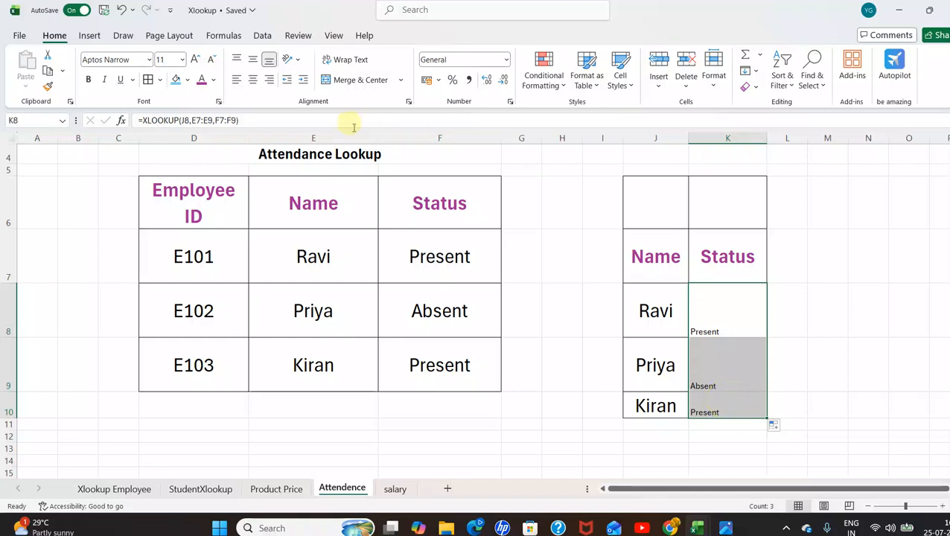
pyautogui.click(254, 81)
pyautogui.click(254, 59)
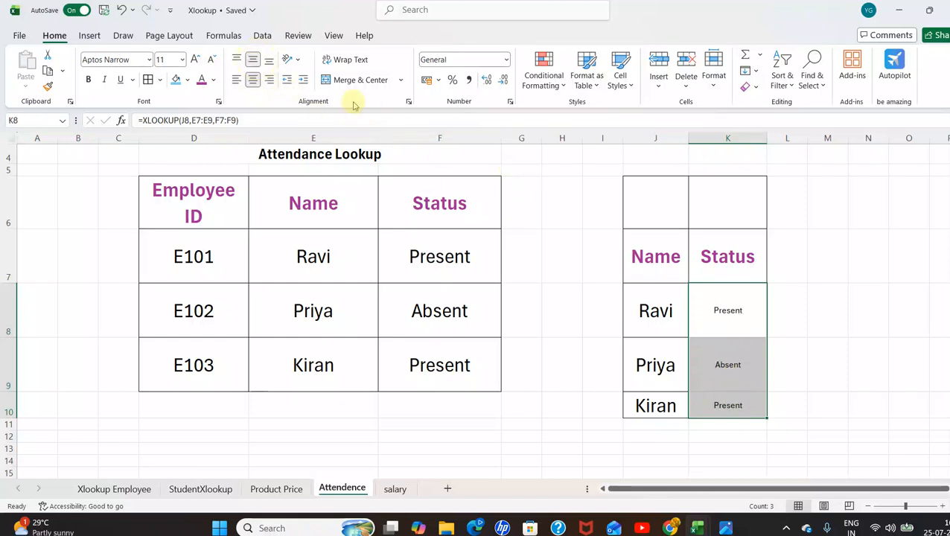
pyautogui.click(195, 59)
pyautogui.click(196, 59)
pyautogui.click(936, 362)
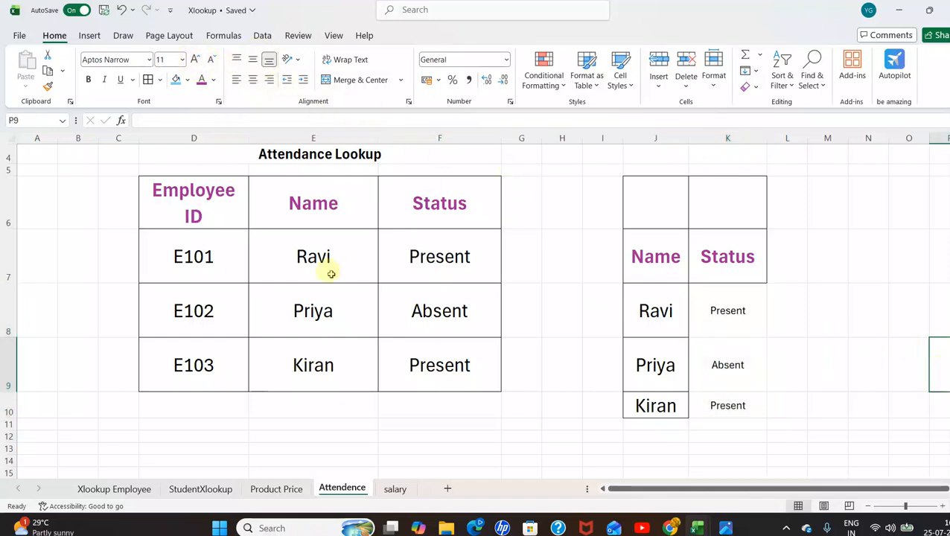
# Step: Open the salary sheet containing the Salary Lookup table
pyautogui.scroll(-1, 349, 389)
pyautogui.scroll(1, 620, 419)
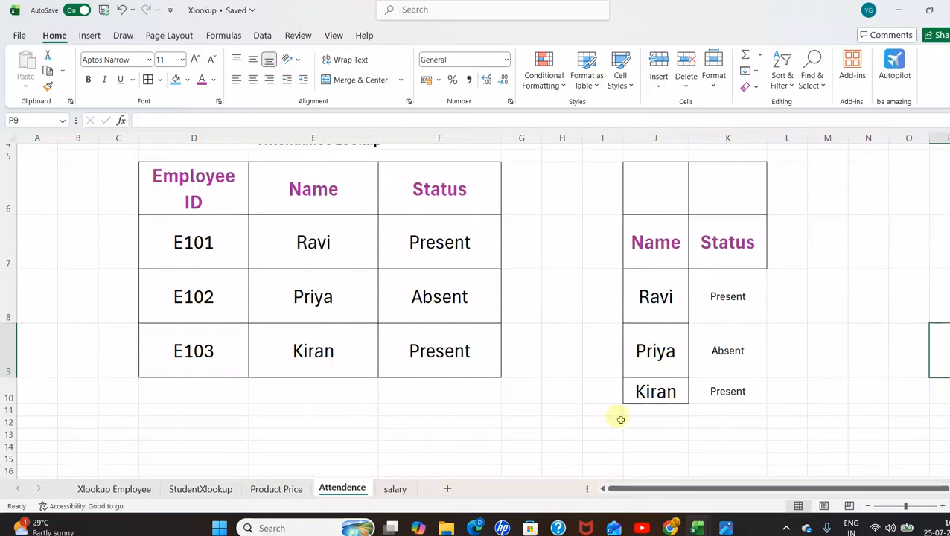
pyautogui.scroll(1, 620, 420)
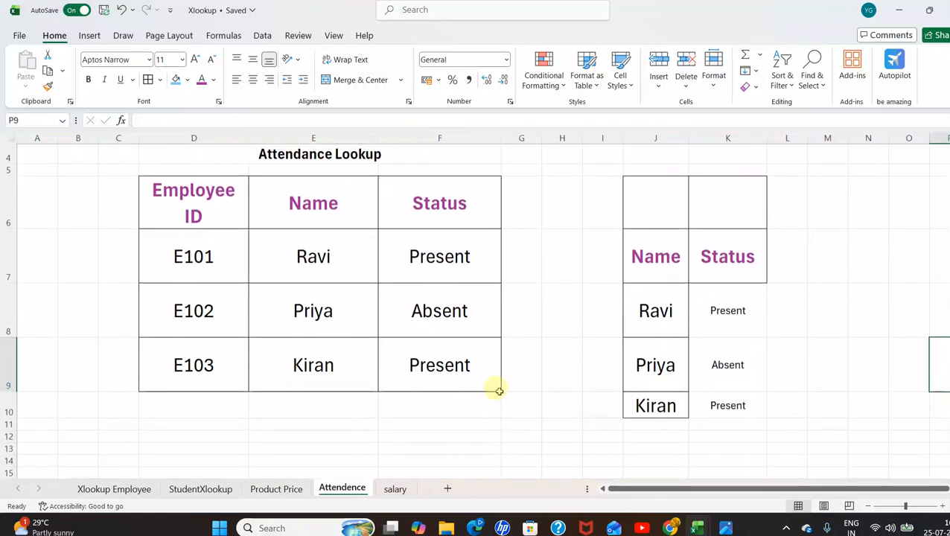
pyautogui.click(395, 490)
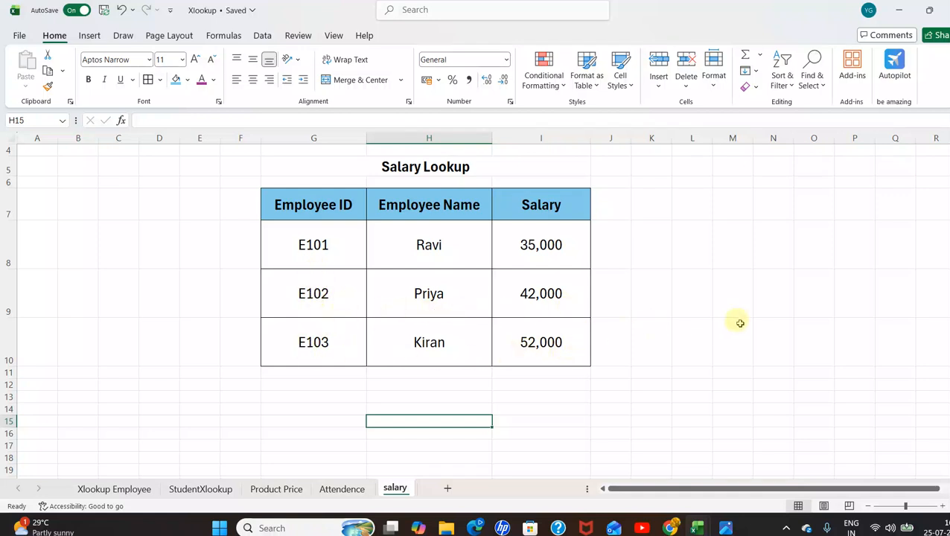
# Step: Copy the Employee ID header from G7 to L7 to start a lookup table beside the Salary Lookup table
pyautogui.click(341, 207)
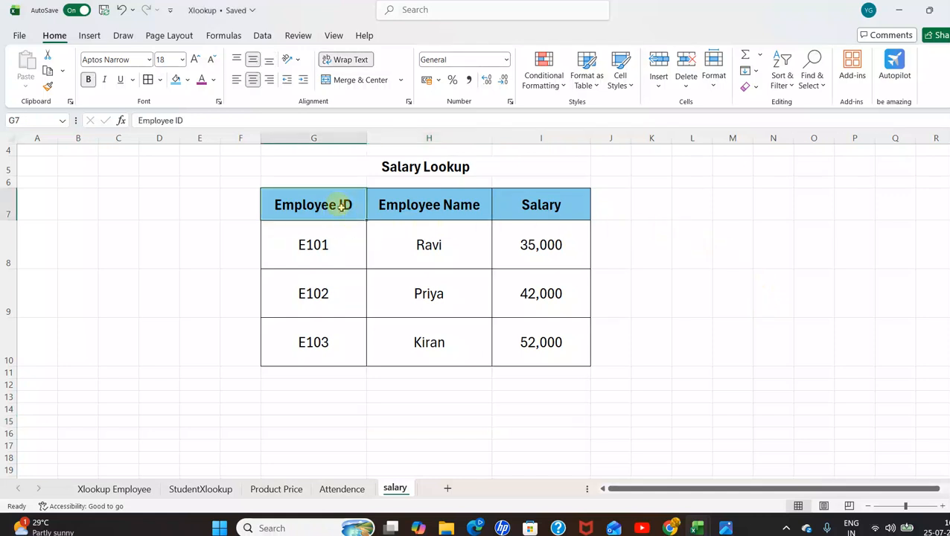
pyautogui.rightClick(341, 208)
pyautogui.click(373, 136)
pyautogui.click(694, 208)
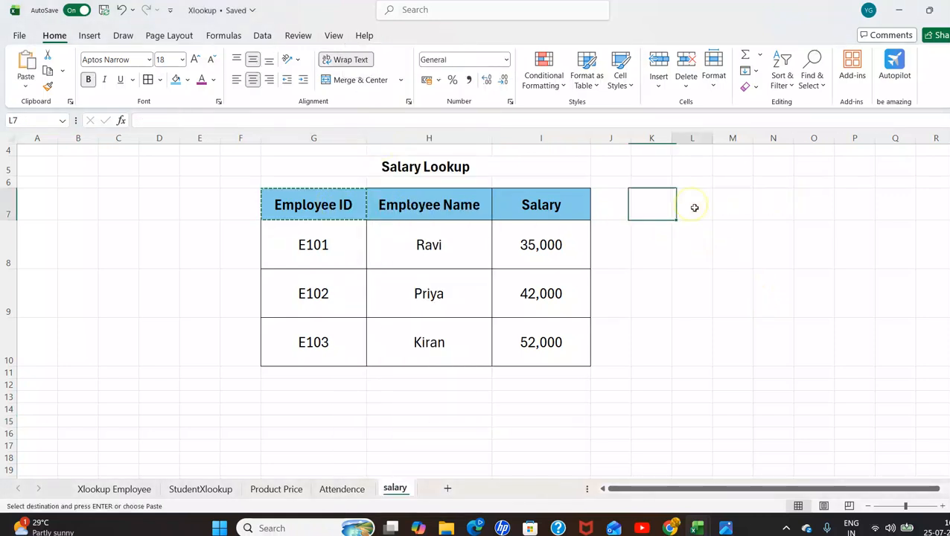
pyautogui.rightClick(695, 208)
pyautogui.click(730, 193)
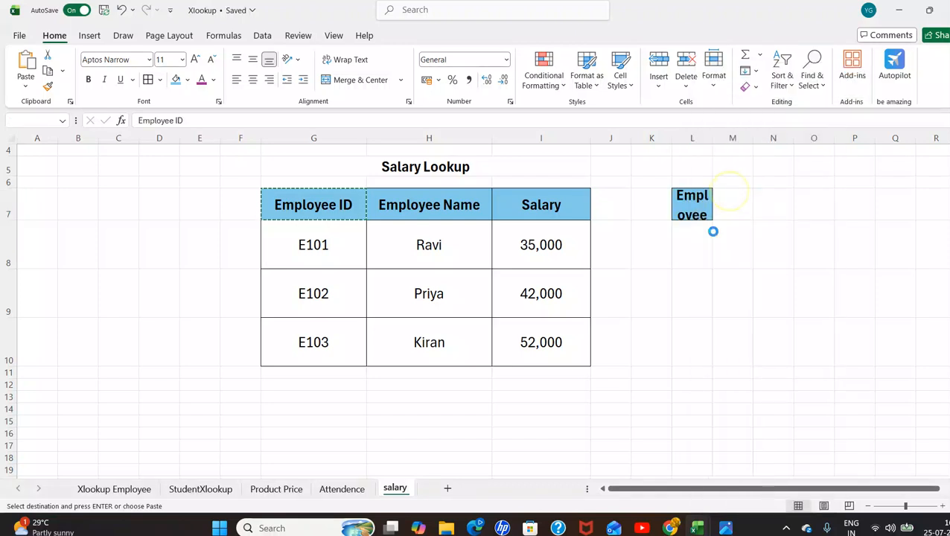
# Step: Copy the Salary header from I7 to M7 and widen columns L and M to fit the headers
pyautogui.rightClick(547, 203)
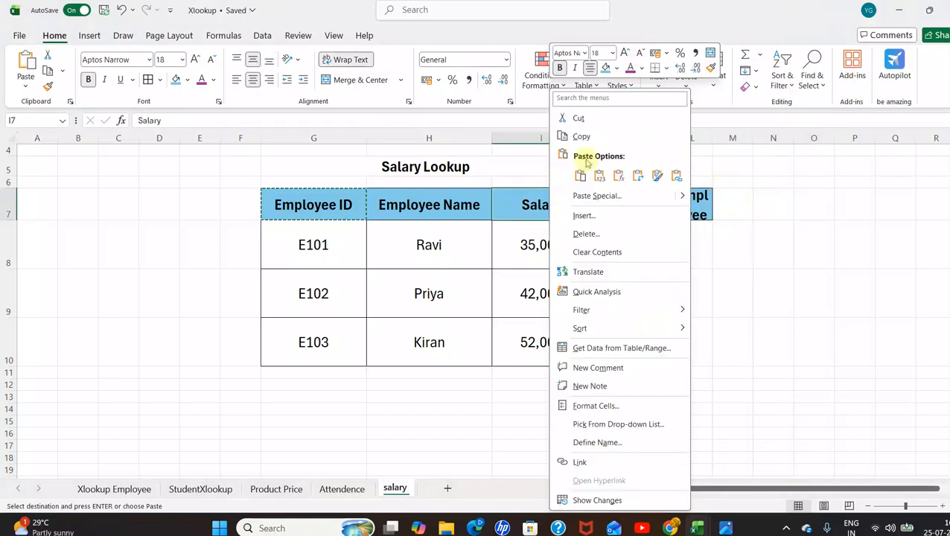
pyautogui.click(582, 136)
pyautogui.rightClick(738, 203)
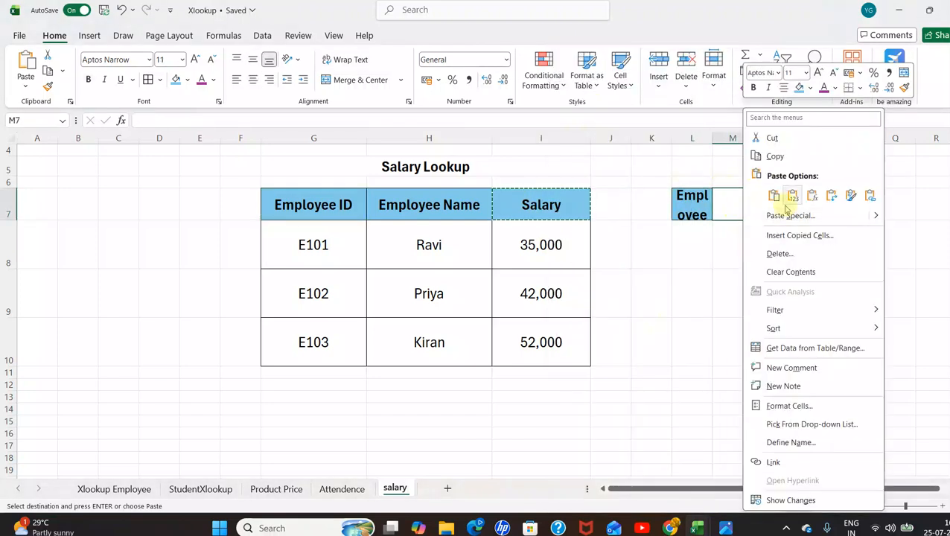
pyautogui.click(774, 196)
pyautogui.moveTo(713, 138); pyautogui.dragTo(847, 139)
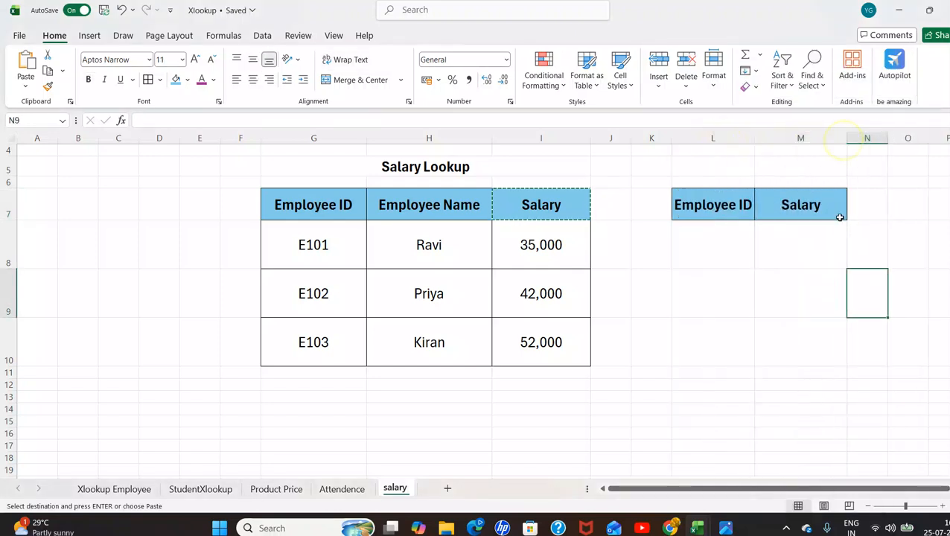
# Step: Copy the employee IDs from G8:G10 into L8:L10 under the new Employee ID header
pyautogui.doubleClick(734, 246)
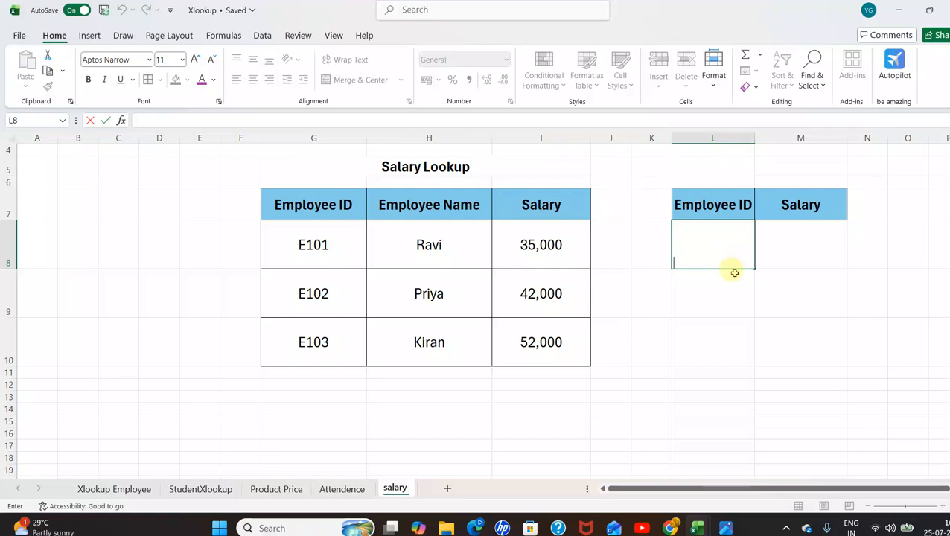
pyautogui.click(346, 246)
pyautogui.moveTo(346, 246); pyautogui.dragTo(348, 325)
pyautogui.rightClick(348, 325)
pyautogui.click(379, 137)
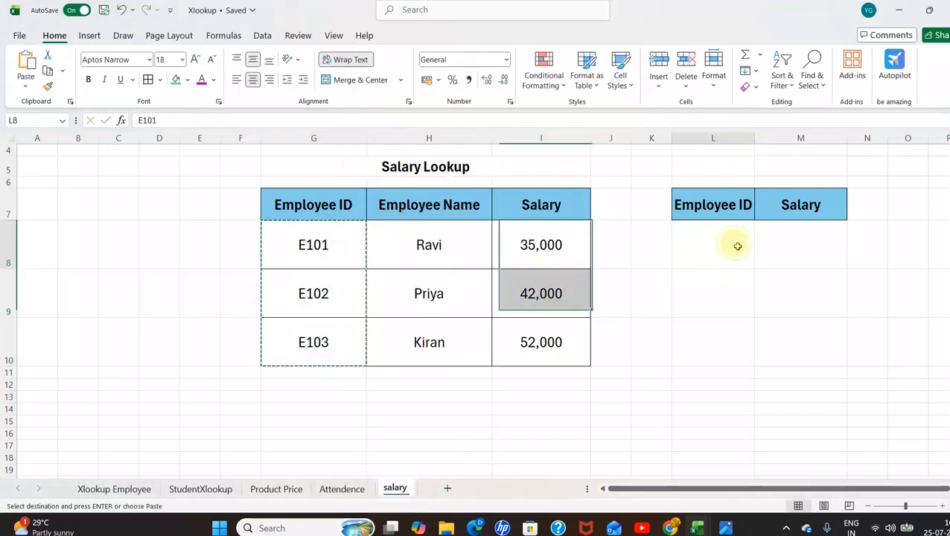
pyautogui.moveTo(736, 246); pyautogui.dragTo(726, 326)
pyautogui.rightClick(718, 326)
pyautogui.click(738, 197)
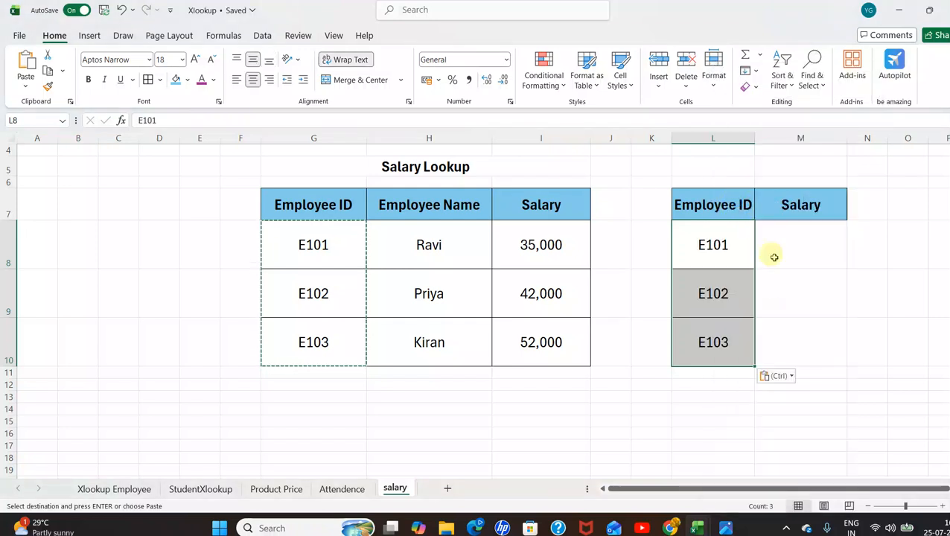
# Step: Enter =XLOOKUP(L8,G8:G10,I8:I10) in M8 to return the salary for the employee ID
pyautogui.click(778, 253)
pyautogui.doubleClick(780, 251)
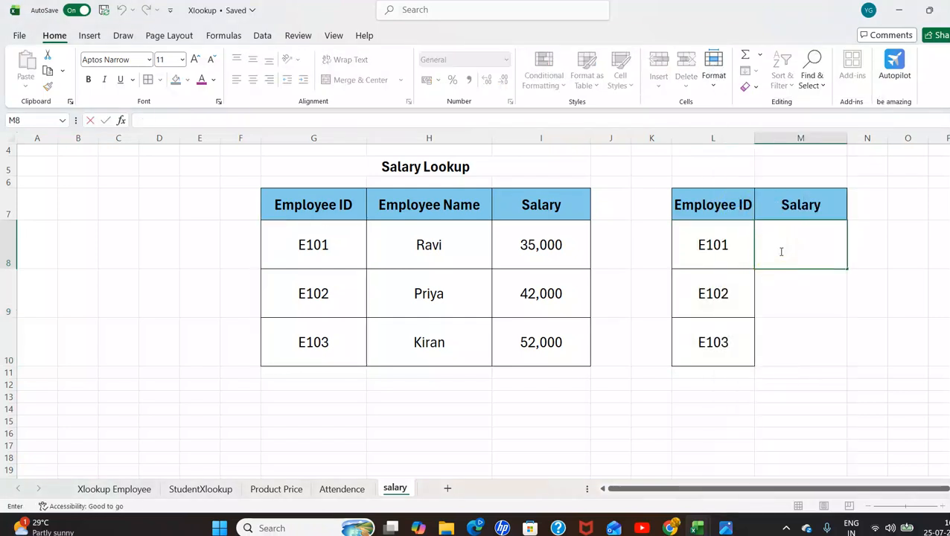
pyautogui.write('=')
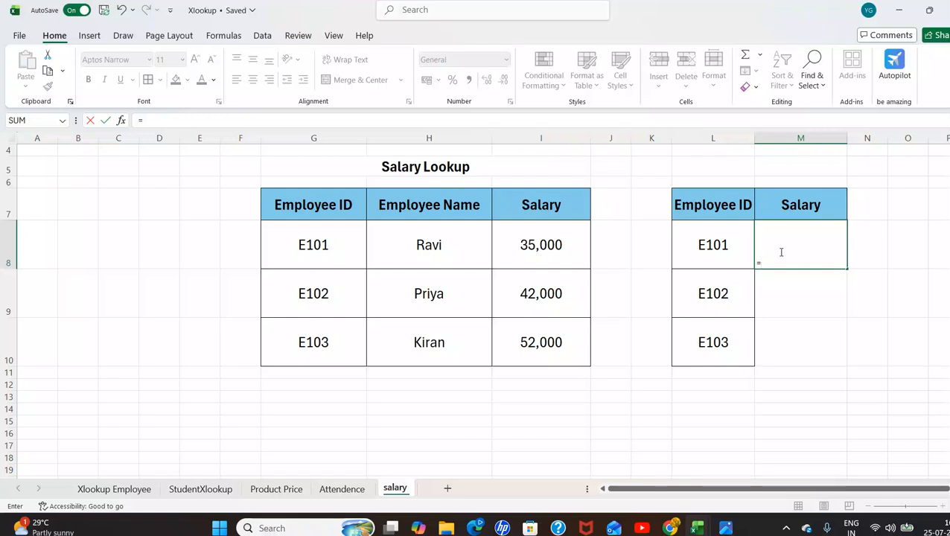
pyautogui.write('x')
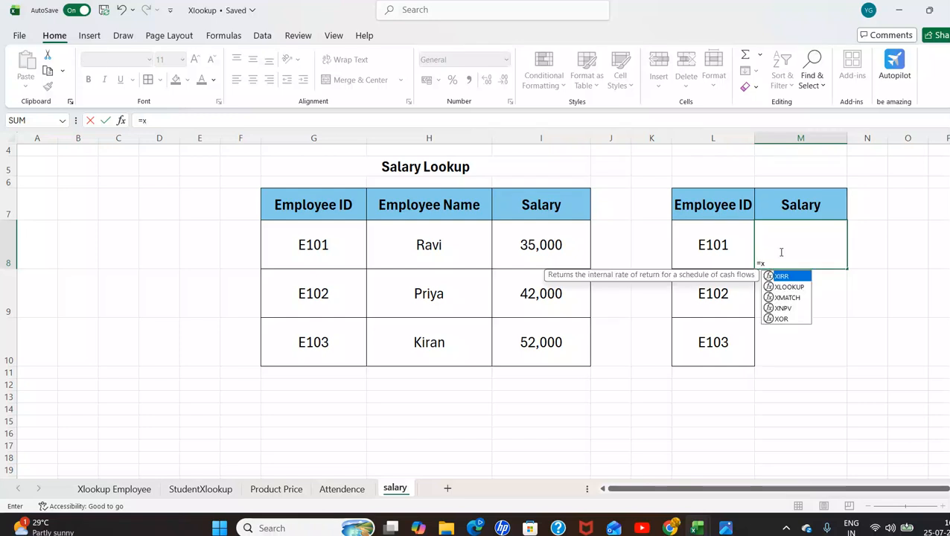
pyautogui.doubleClick(792, 289)
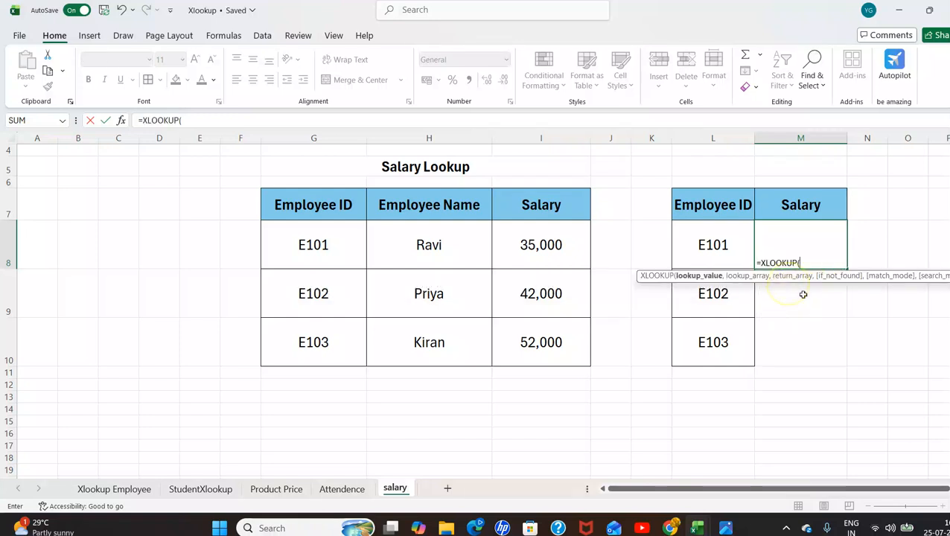
pyautogui.click(731, 253)
pyautogui.write(',')
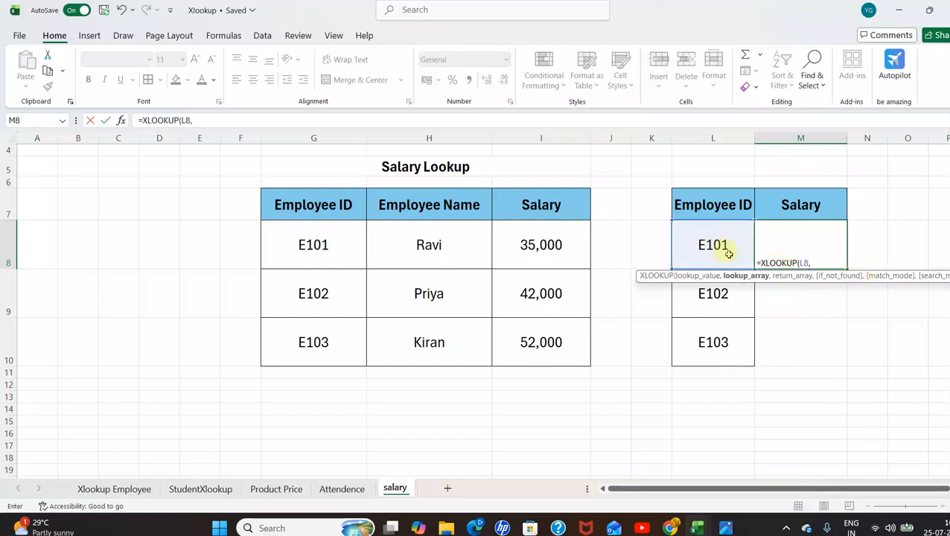
pyautogui.click(345, 255)
pyautogui.moveTo(346, 256); pyautogui.dragTo(361, 333)
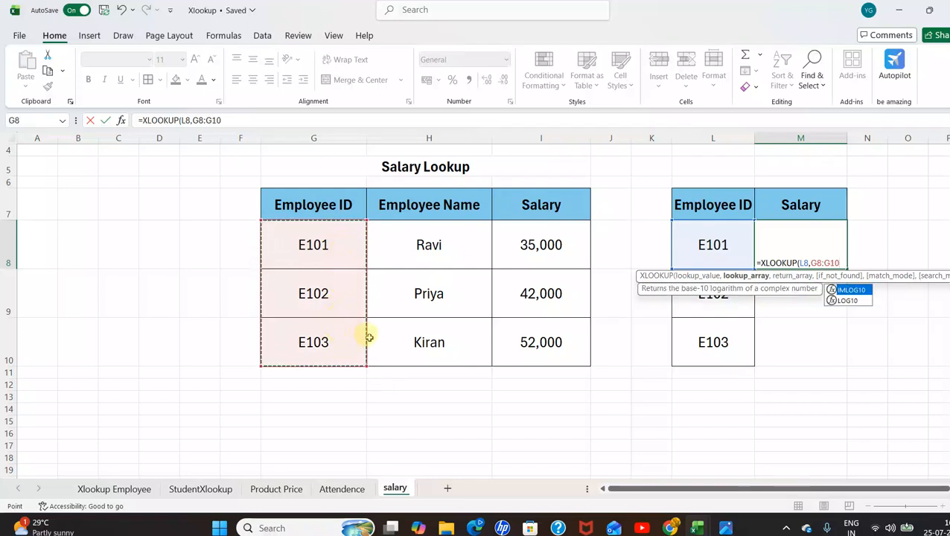
pyautogui.write(',')
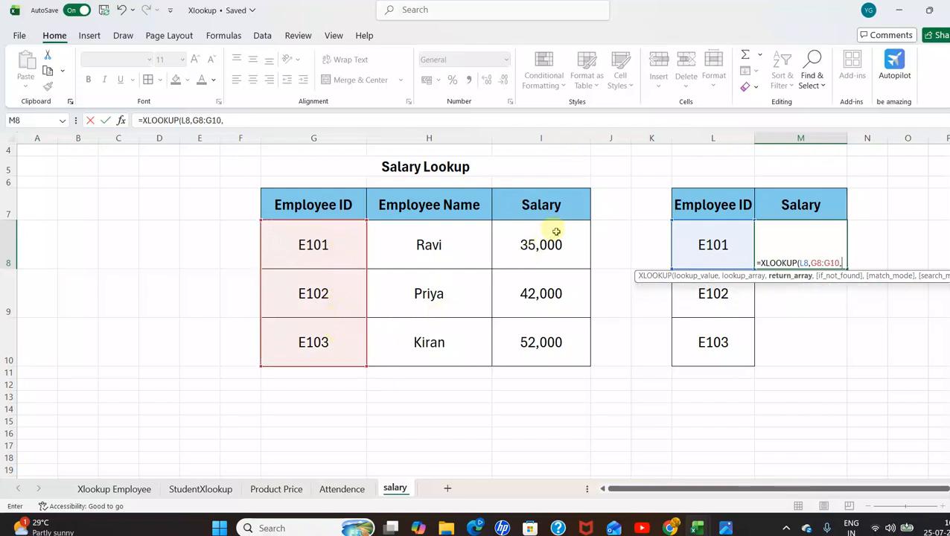
pyautogui.moveTo(556, 231); pyautogui.dragTo(565, 341)
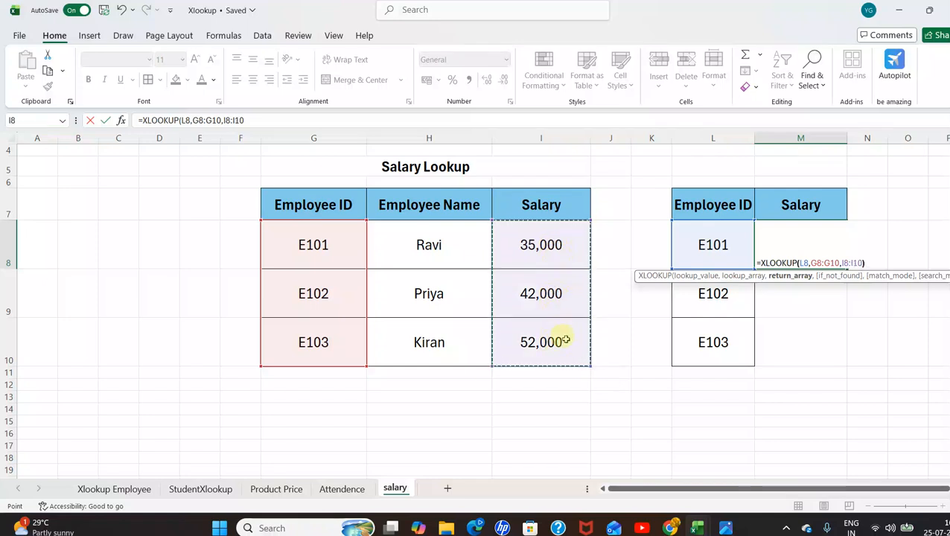
pyautogui.press('Return')
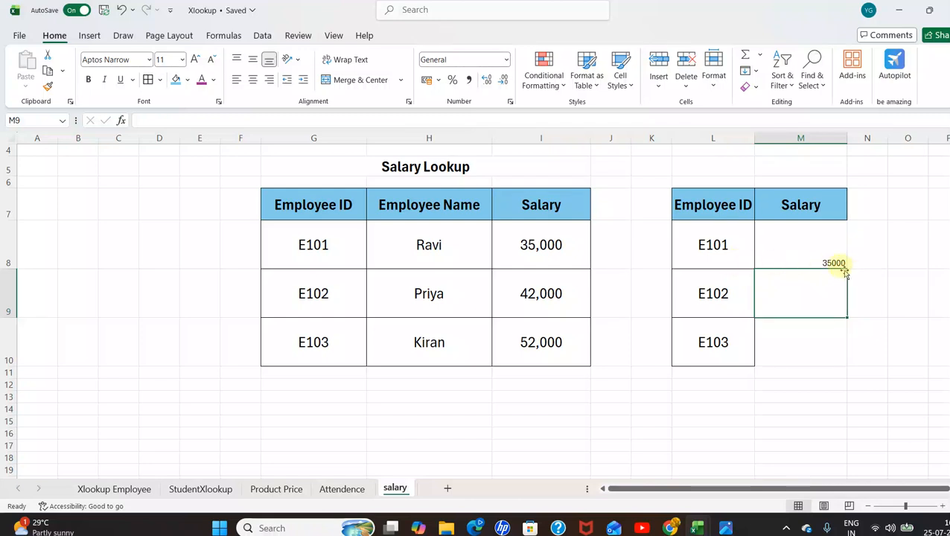
# Step: Fill the M8 formula down to M10
pyautogui.click(806, 255)
pyautogui.doubleClick(849, 266)
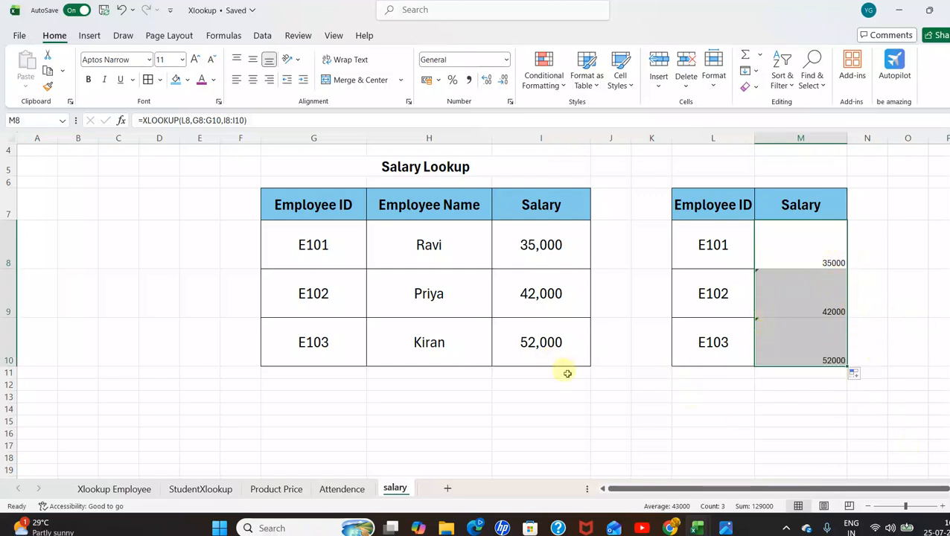
# Step: Select the salary results in M8:M10 for formatting
pyautogui.click(758, 265)
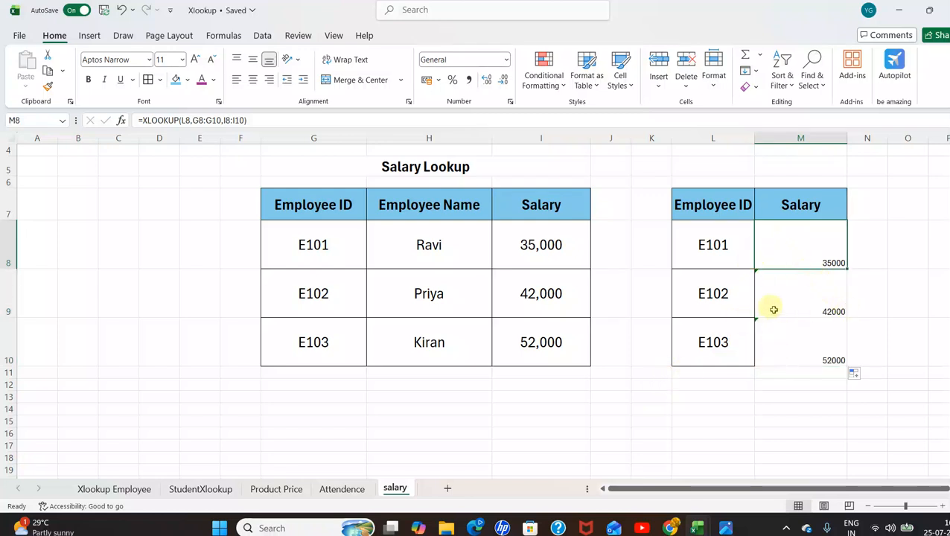
pyautogui.moveTo(794, 247); pyautogui.dragTo(791, 335)
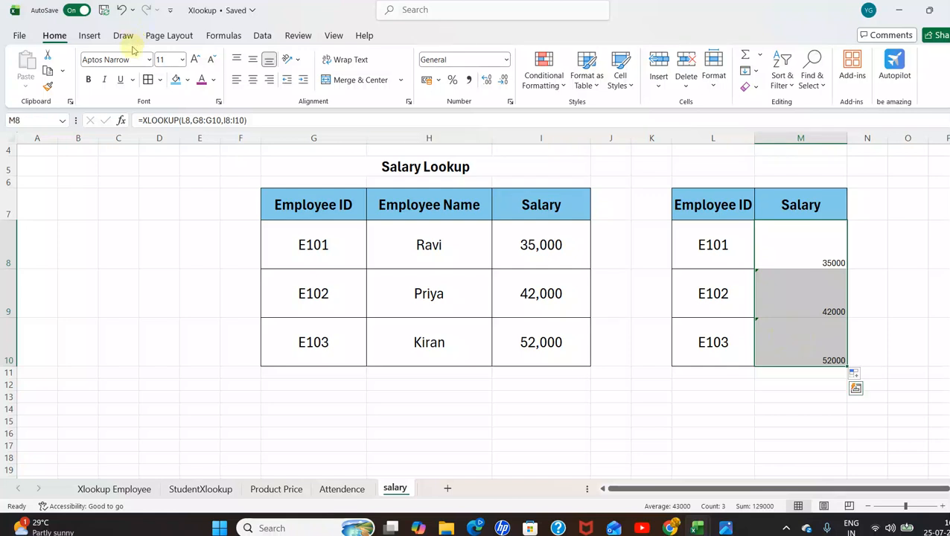